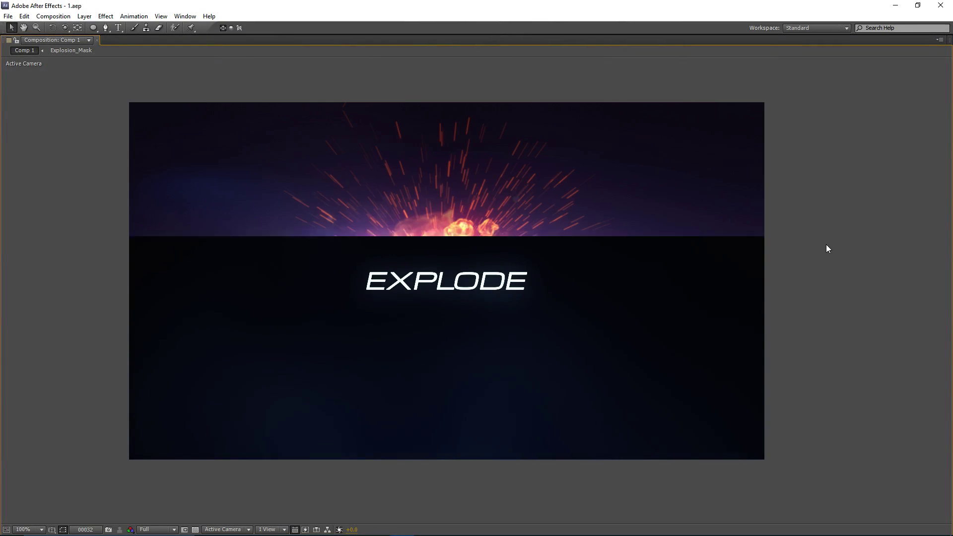
Step: Start a new project and create a 1920 × 1080 composition named Main_Comp, 150 frames long at 30 fps
click(8, 16)
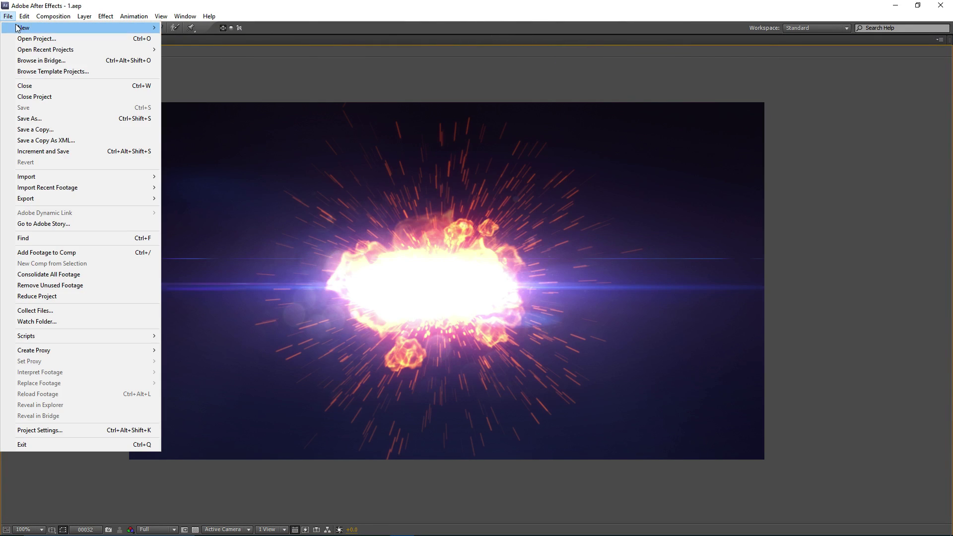
click(239, 102)
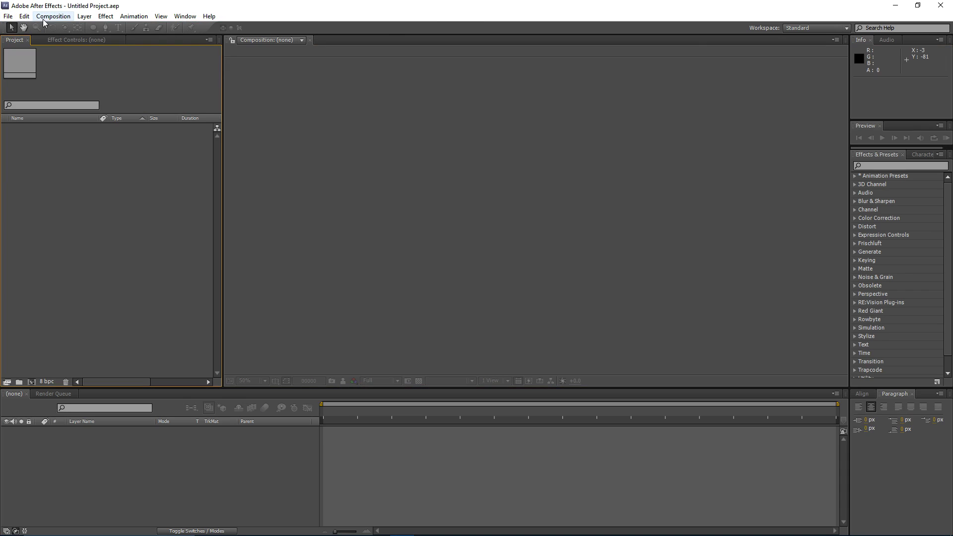
click(53, 16)
click(55, 28)
drag(722, 106, 551, 93)
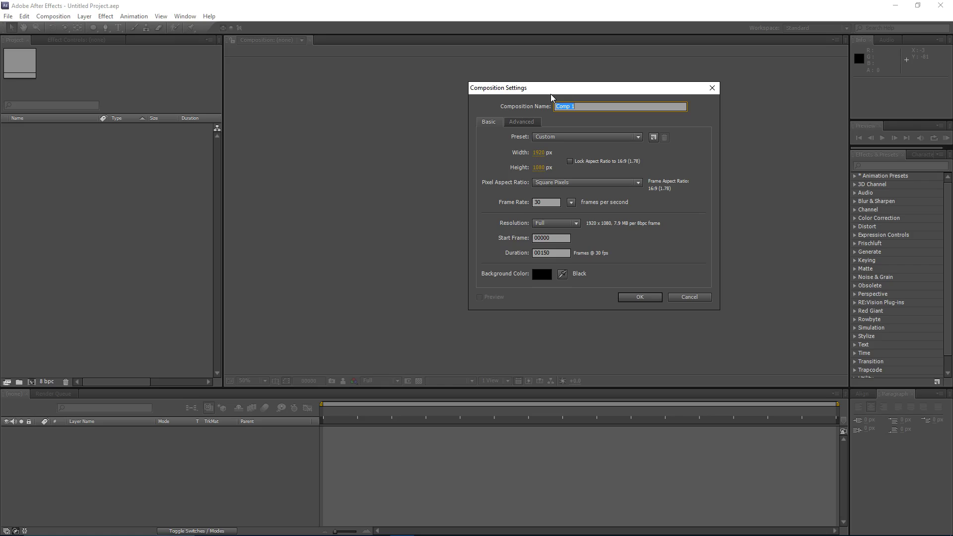
text(Main_)
click(540, 153)
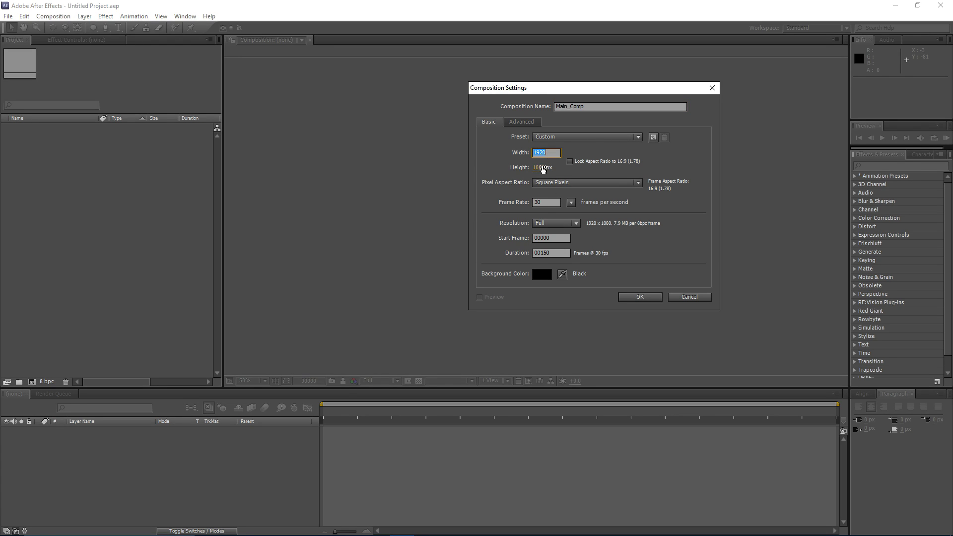
click(540, 168)
click(552, 254)
click(633, 297)
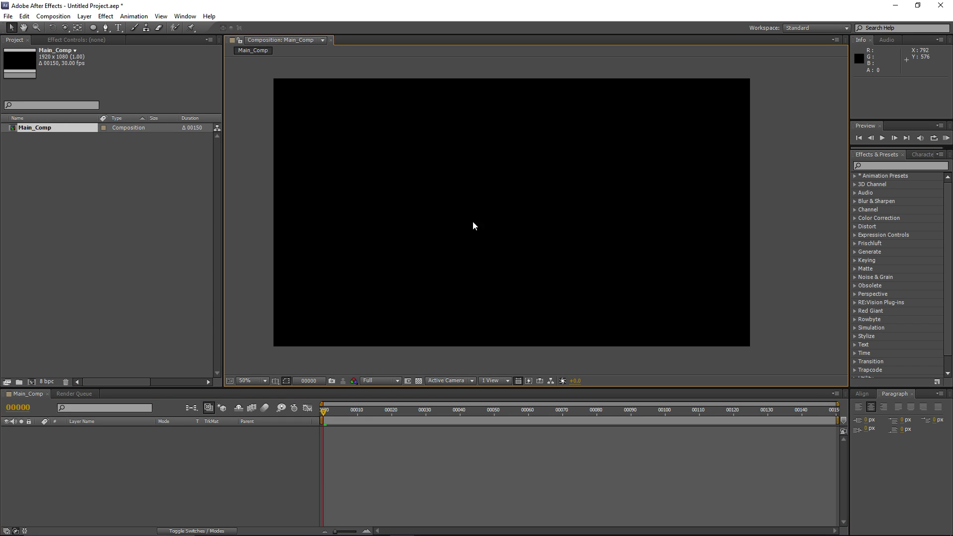
Step: Add a white 1920 × 1080 solid named Background and apply the Ramp effect to it
key(ctrl+y)
text(Back)
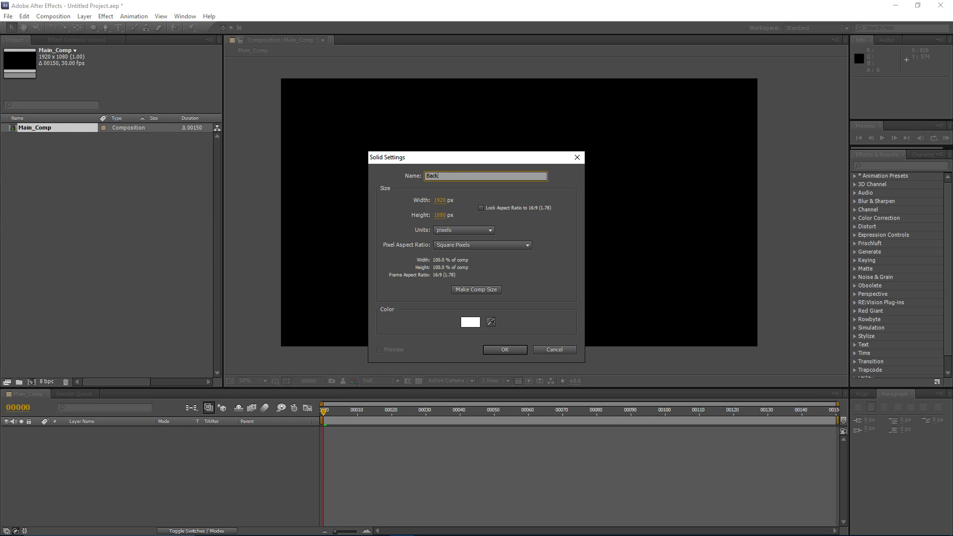
text(ground)
key(Return)
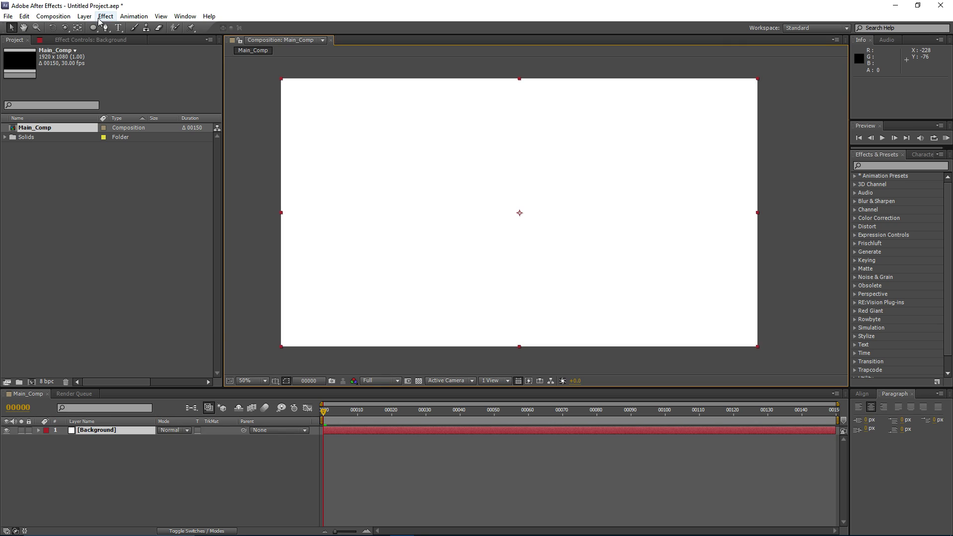
click(101, 18)
mouse_move(146, 151)
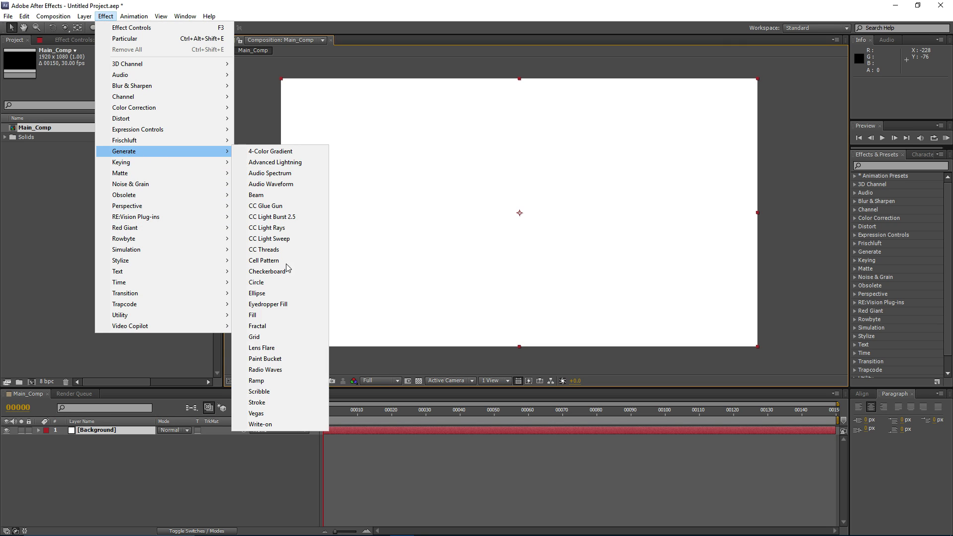
click(256, 380)
Step: Set the end color of the Background's Ramp effect to a very dark blue
click(124, 92)
click(138, 351)
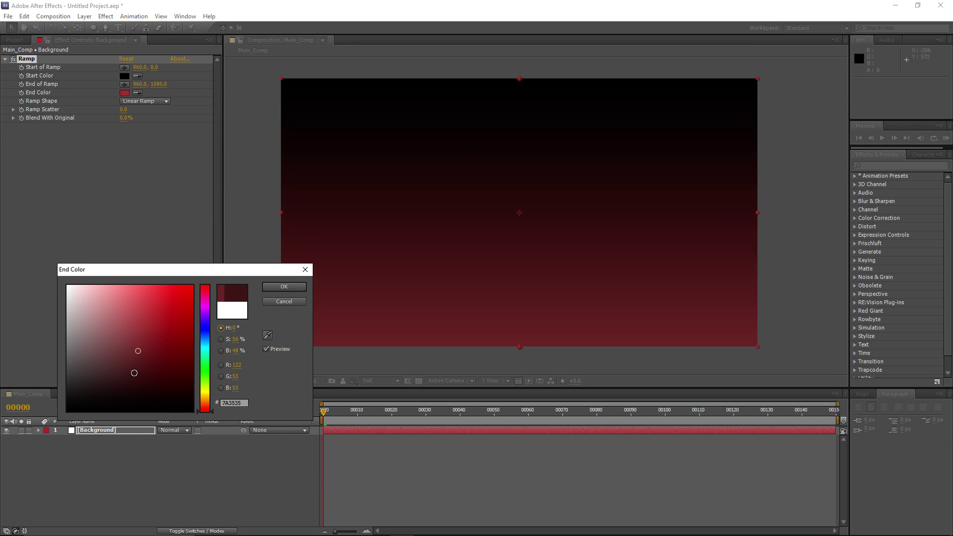
click(134, 372)
click(207, 359)
click(137, 385)
click(207, 343)
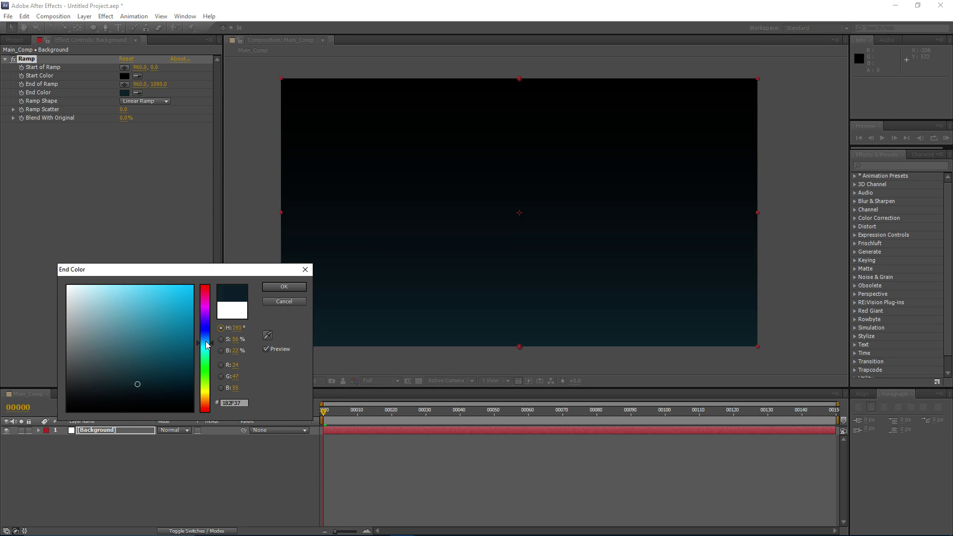
click(207, 339)
click(134, 391)
drag(132, 395, 136, 387)
click(284, 286)
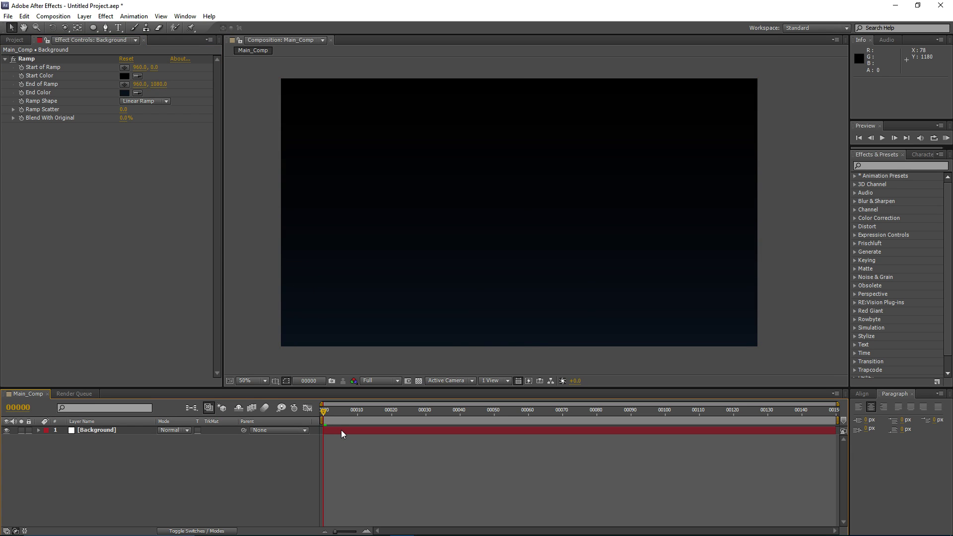
Step: Add a white comp-size solid named Particular and apply the Trapcode Particular effect to it
key(ctrl+y)
text(Par)
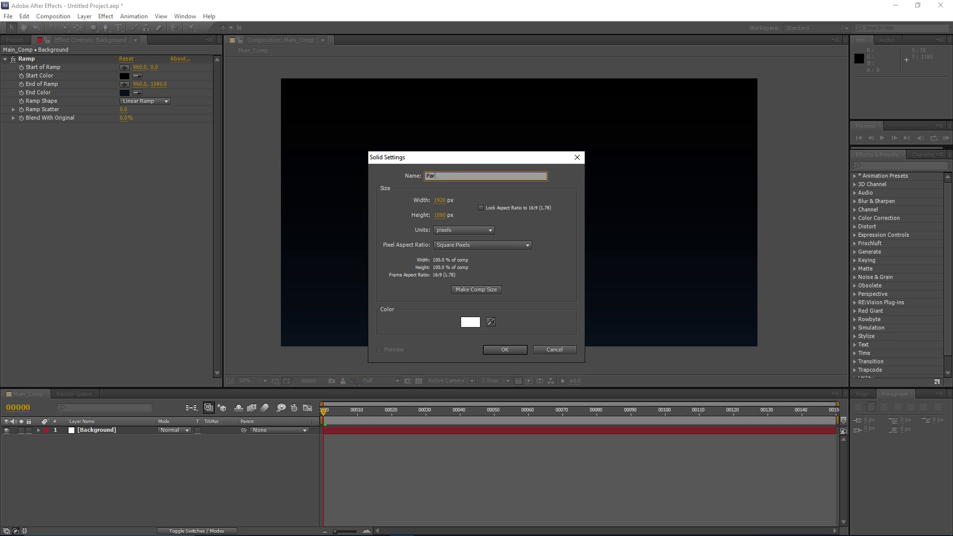
text(ticular)
key(Return)
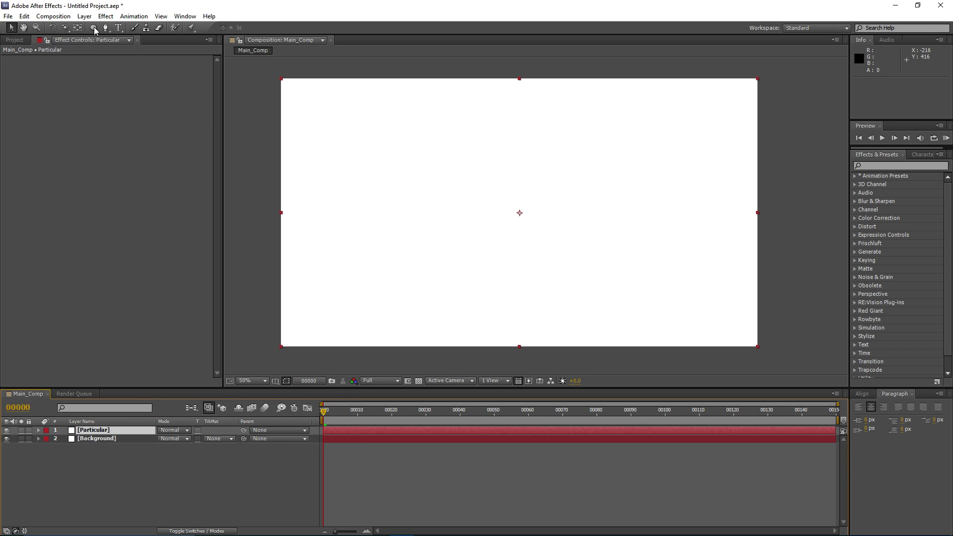
click(106, 16)
mouse_move(179, 304)
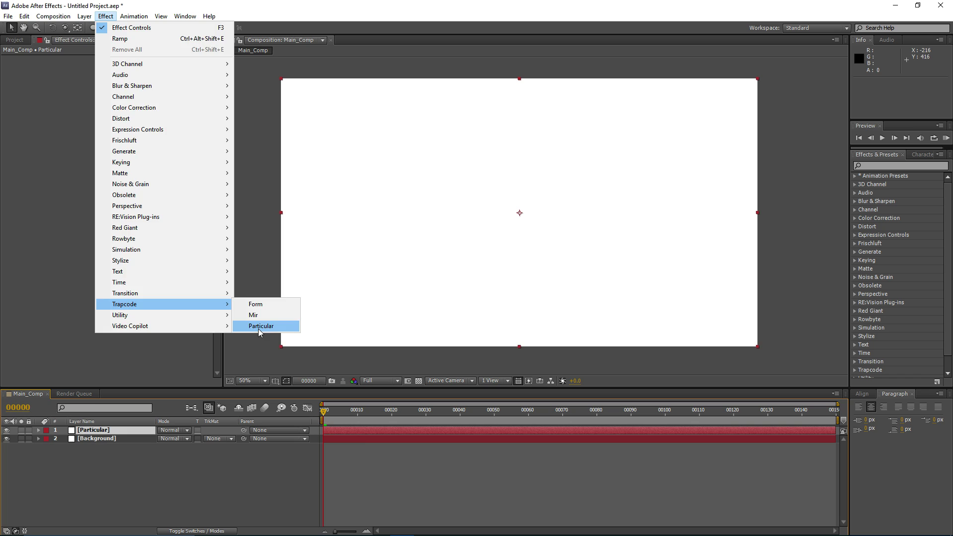
click(260, 325)
drag(350, 412, 521, 339)
drag(457, 291, 446, 280)
drag(426, 411, 481, 412)
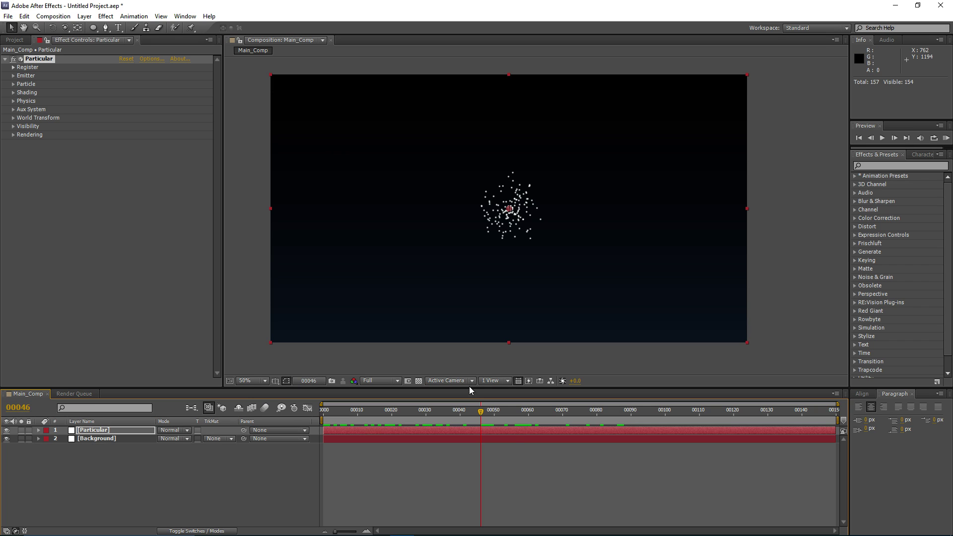
drag(459, 412, 381, 412)
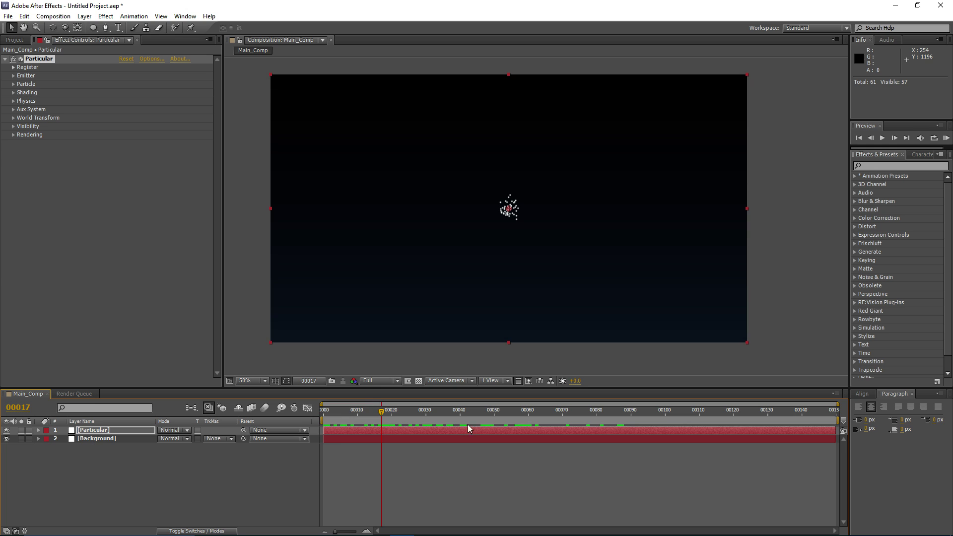
Step: Add a white solid named Mask and pre-compose it as Particular_mask, moving all attributes into the new composition
key(ctrl+y)
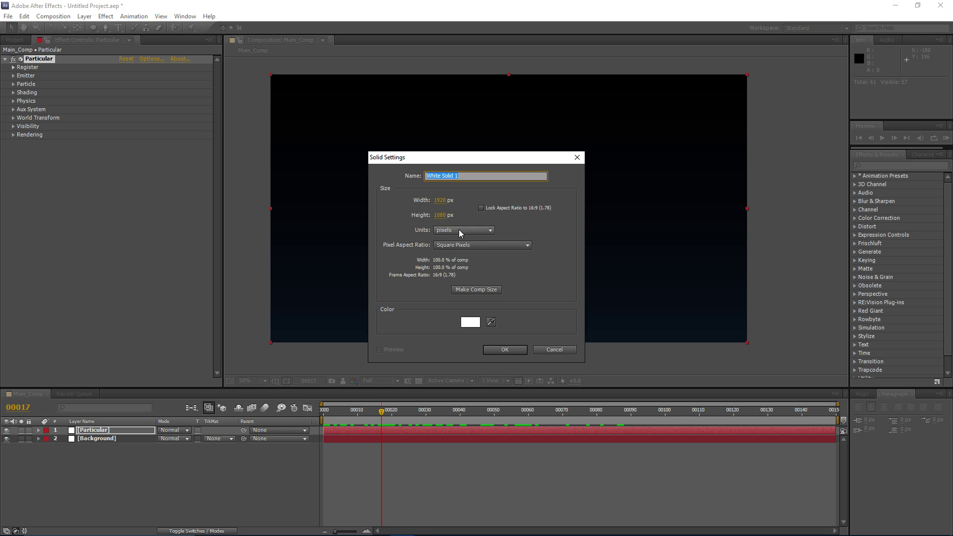
text(Mask)
key(Return)
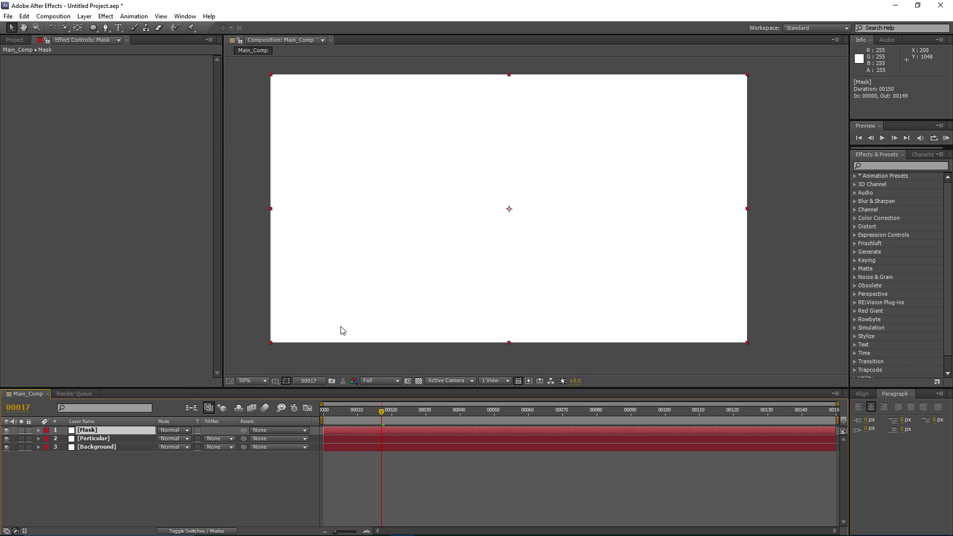
click(376, 288)
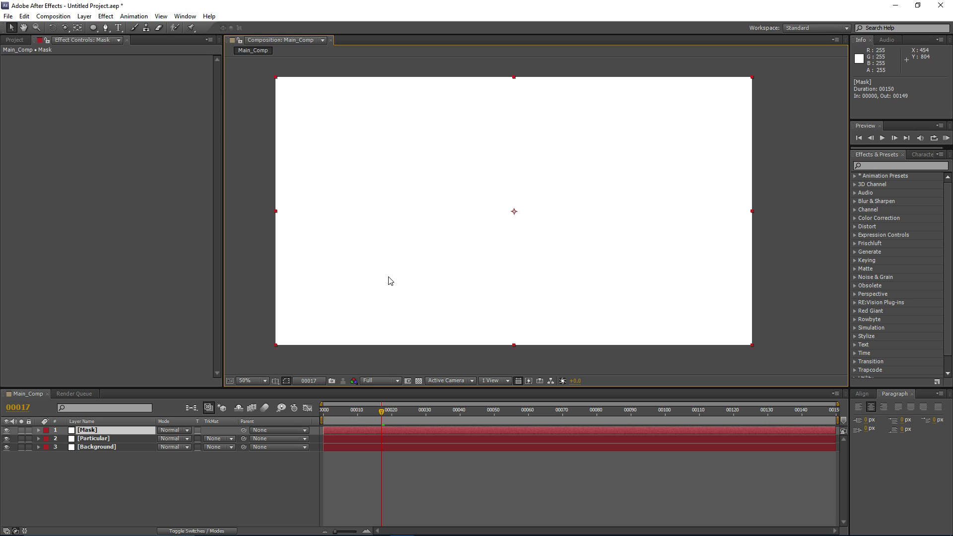
key(ctrl+shift+c)
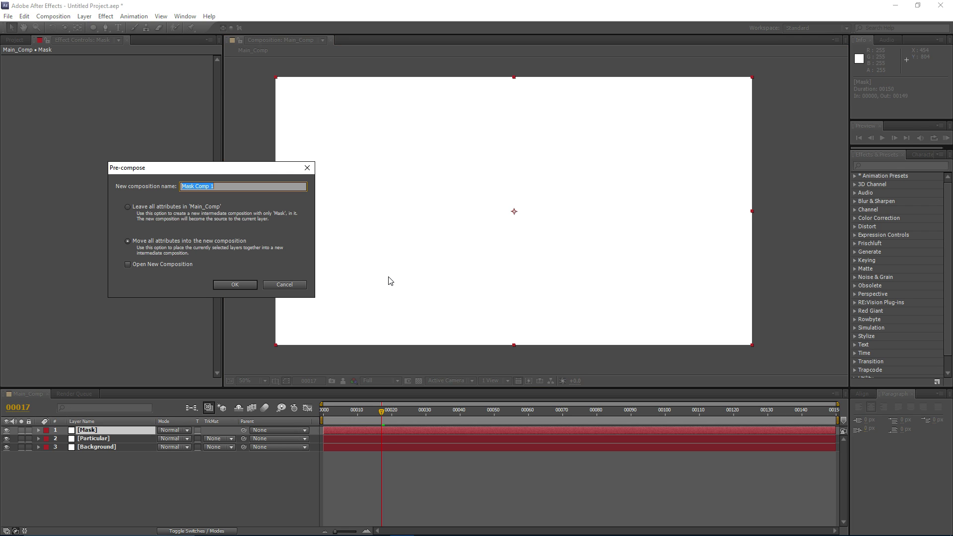
text(Particular_mask)
key(Return)
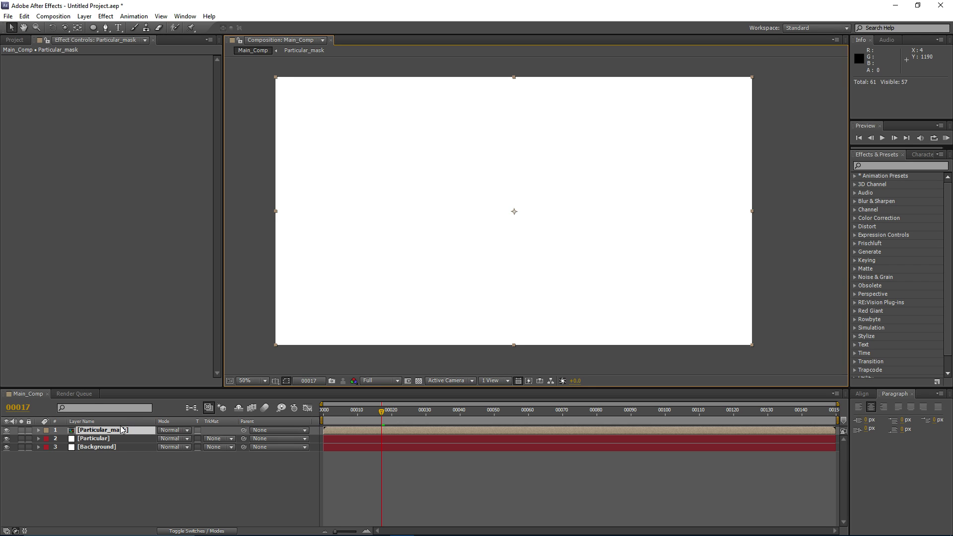
Step: Open the Particular_mask composition and trim it to a work area running from the start to frame 12
double_click(122, 430)
drag(382, 418, 246, 423)
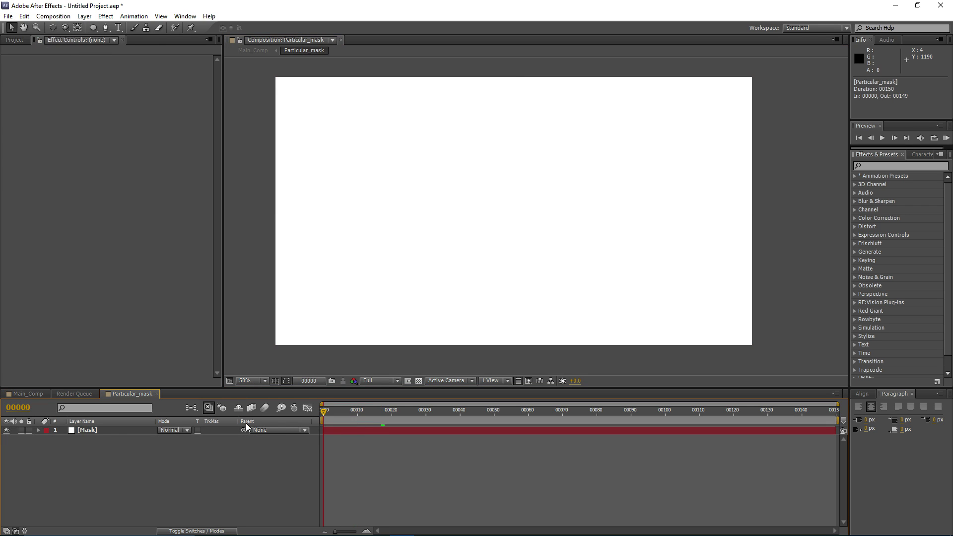
click(98, 433)
drag(330, 411, 364, 413)
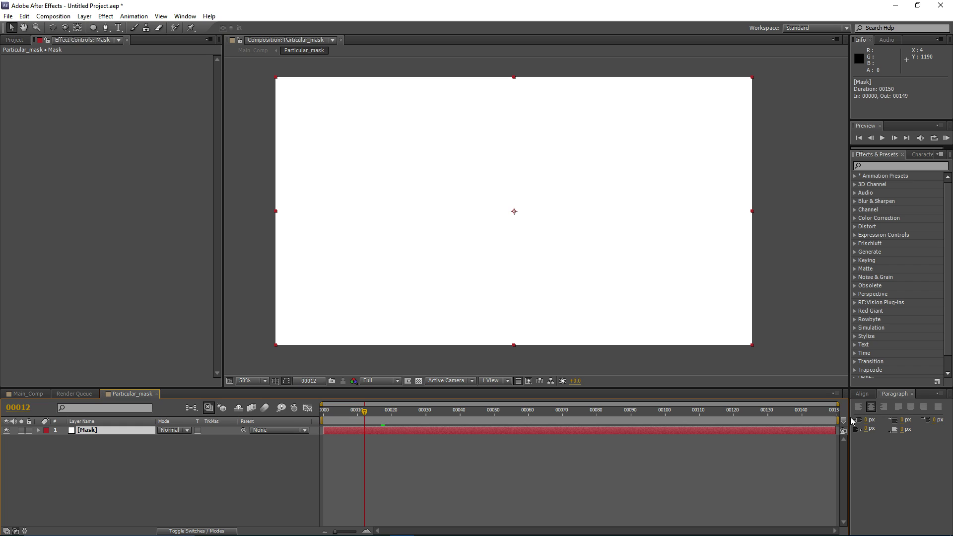
drag(838, 419, 367, 418)
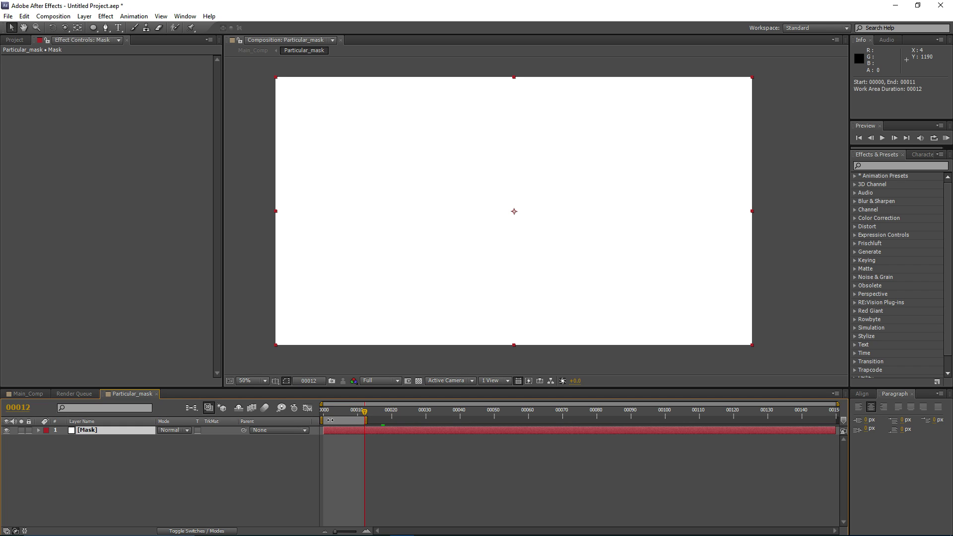
right_click(329, 420)
click(422, 447)
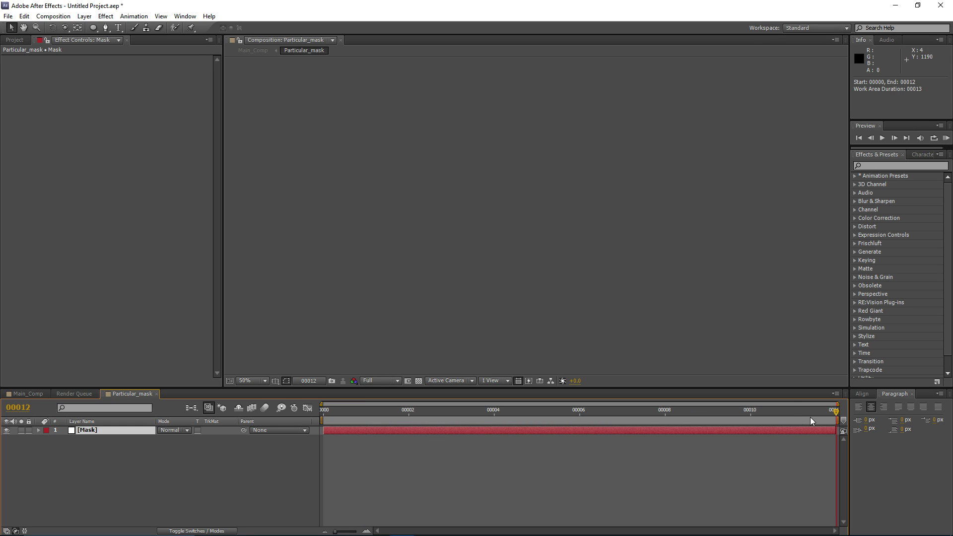
Step: At frame 0, add an elliptical mask to the Mask layer and shrink it around its center to about 24%
drag(810, 421, 308, 424)
click(336, 431)
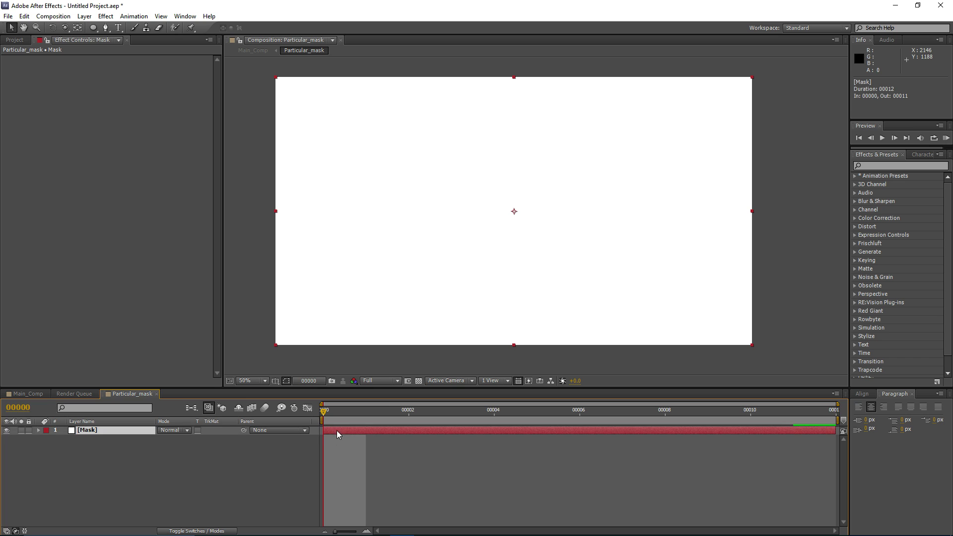
double_click(90, 28)
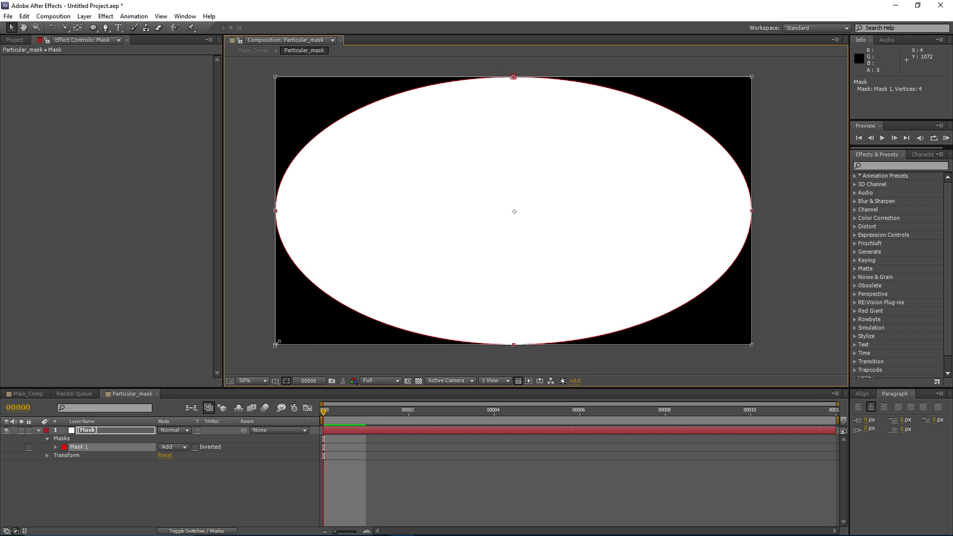
drag(275, 344, 454, 244)
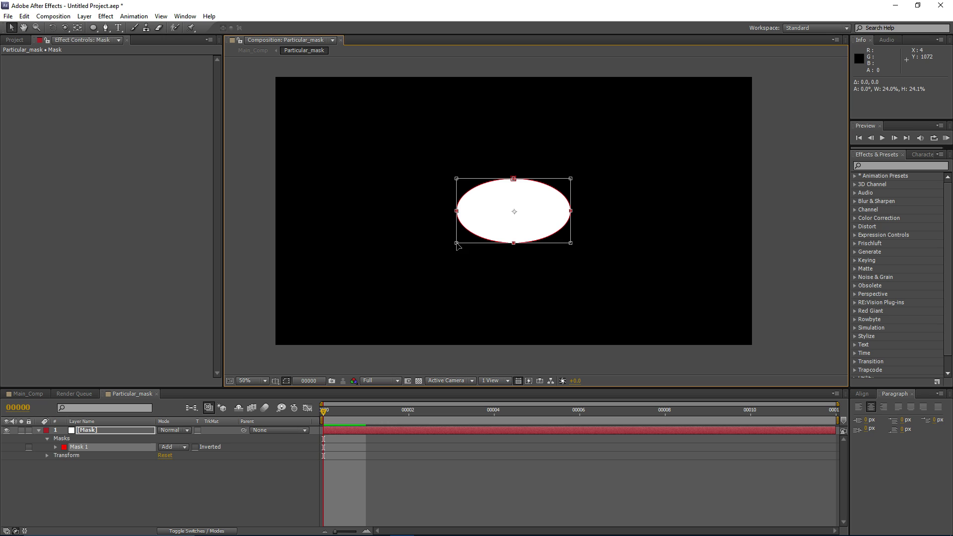
Step: Animate Mask 1's path from the small ellipse at frame 0 to one filling most of the frame at frame 11
click(55, 446)
click(72, 455)
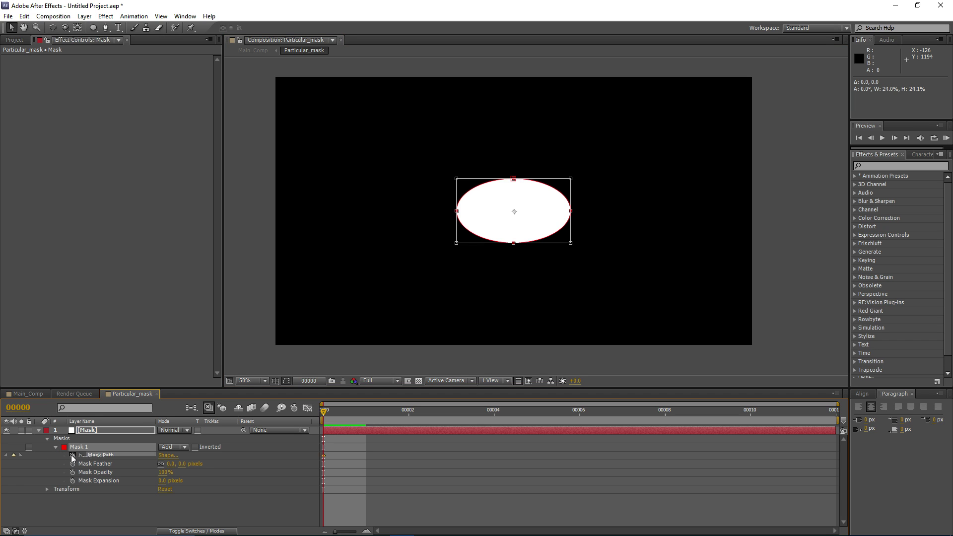
drag(323, 412, 793, 412)
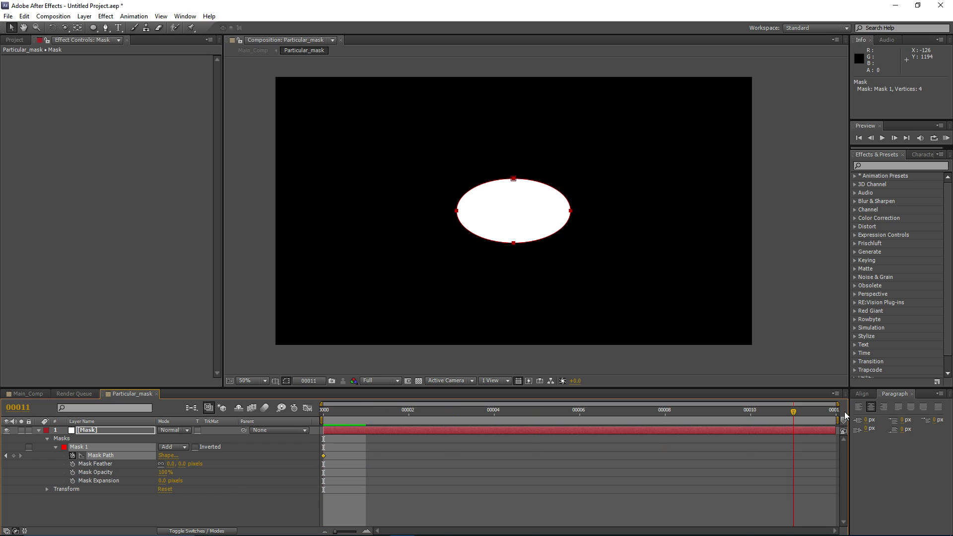
double_click(514, 245)
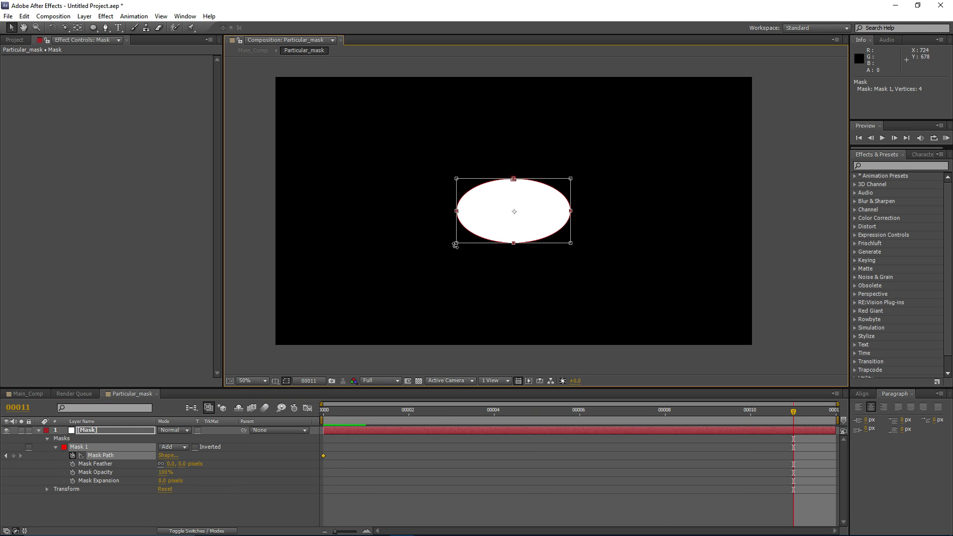
drag(456, 244, 333, 315)
drag(764, 413, 323, 416)
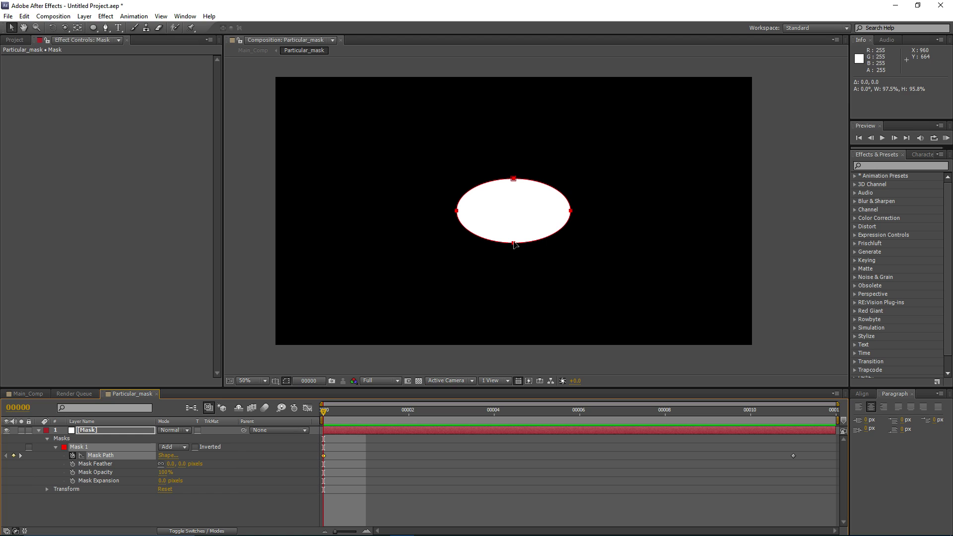
Step: Preview the growing ellipse and duplicate Mask 1 on the Mask layer
click(348, 430)
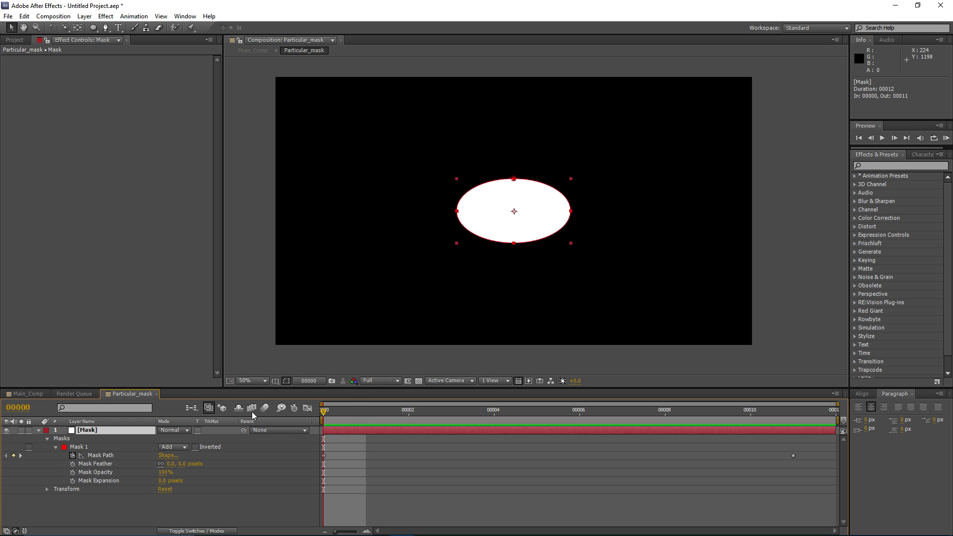
key(space)
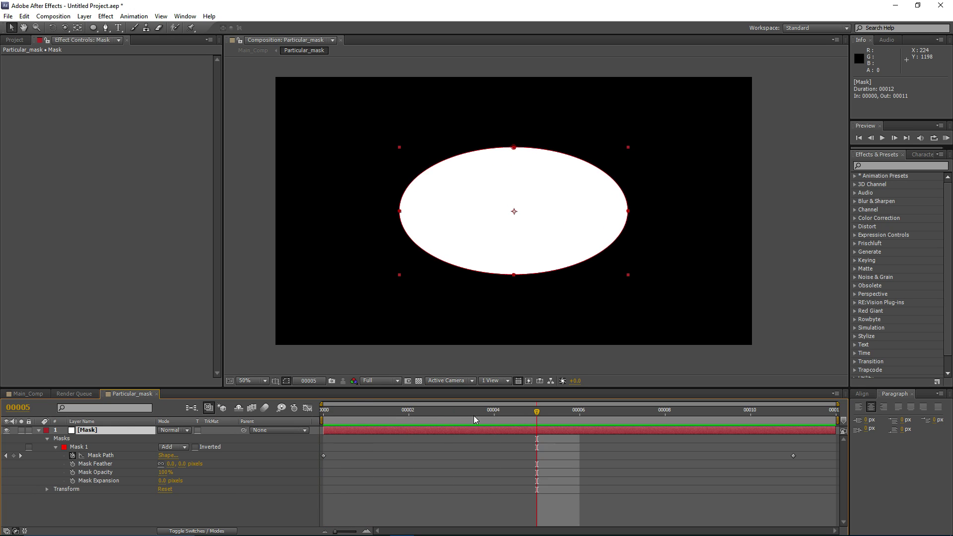
click(99, 445)
key(ctrl+d)
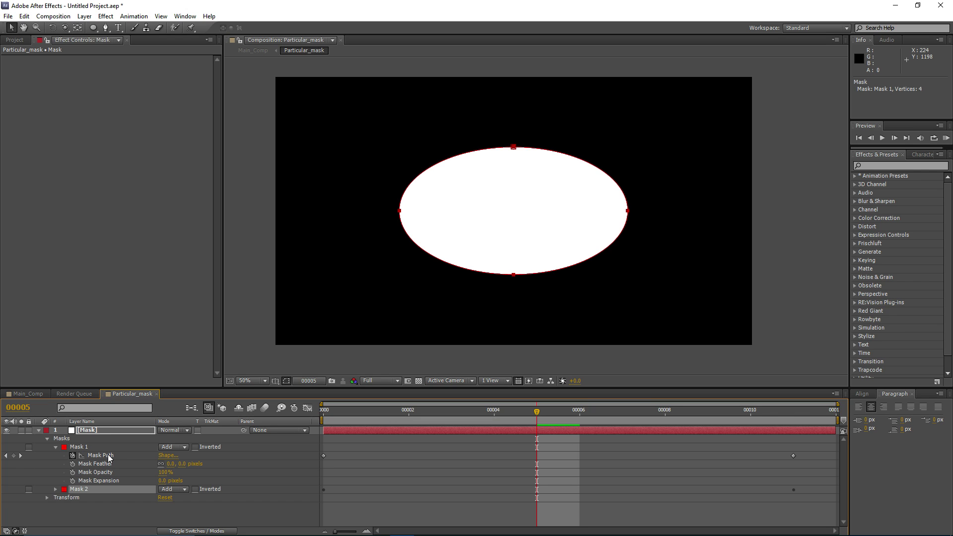
Step: Set Mask 2 on the Mask layer to Subtract and its Mask Expansion to -114 pixels, checking the ring at frame 11
click(177, 488)
click(194, 431)
click(55, 490)
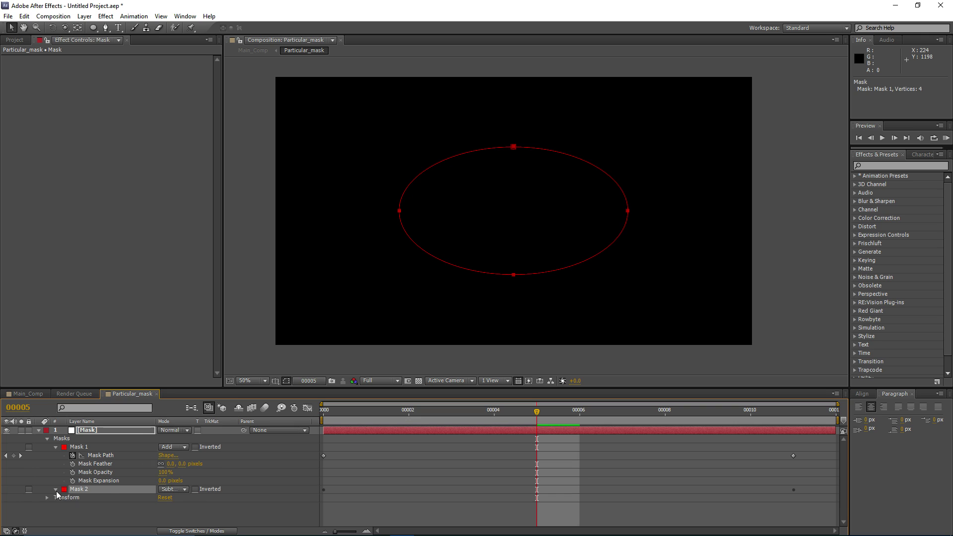
scroll(167, 514, down, 1)
drag(159, 517, 134, 514)
mouse_move(545, 414)
mouse_down()
mouse_move(323, 412)
mouse_move(809, 416)
mouse_up()
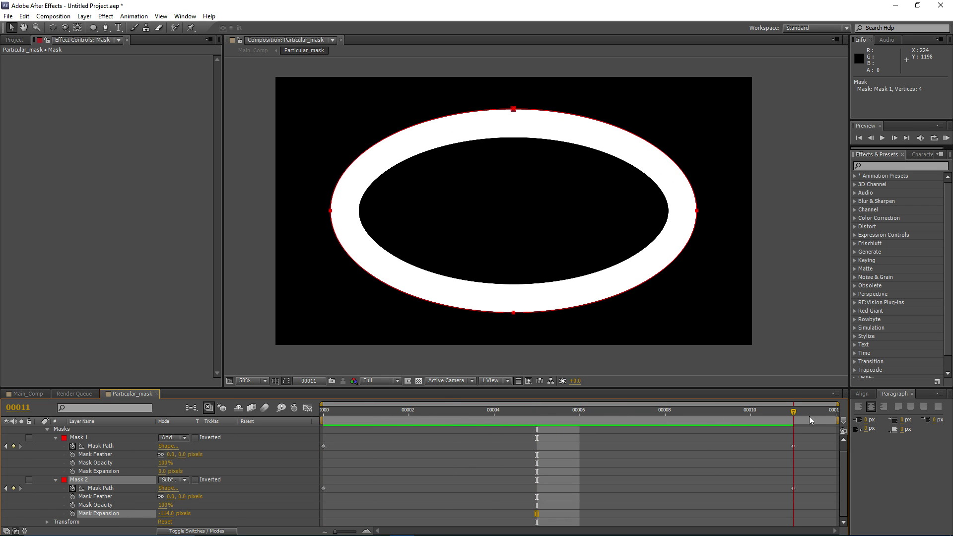
Step: At frame 0, reduce Mask 2's Mask Expansion to -136 pixels and scrub through the ring animation
click(410, 218)
click(620, 416)
drag(598, 418, 309, 437)
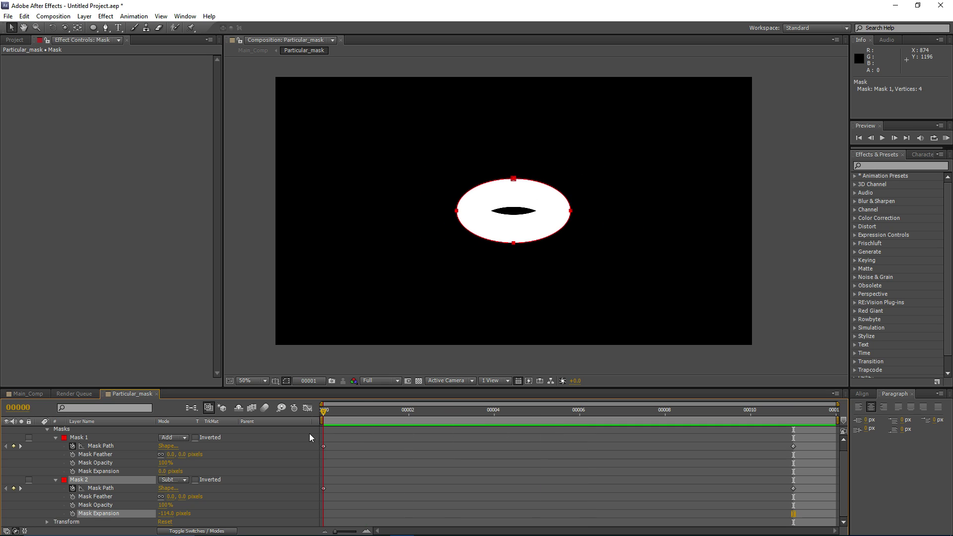
drag(167, 520, 158, 518)
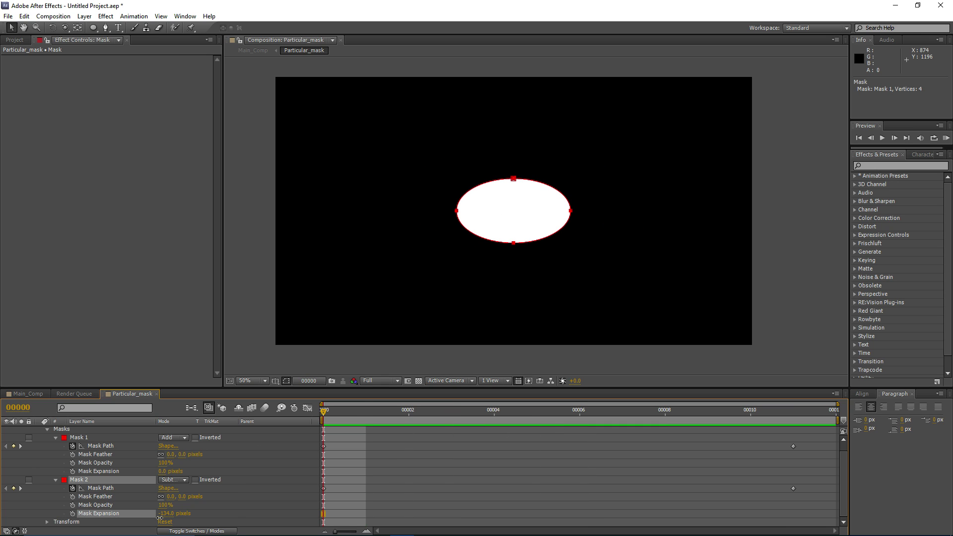
drag(328, 419, 657, 421)
Step: Apply the Turbulent Displace effect to the Mask layer
scroll(495, 457, up, 1)
click(82, 431)
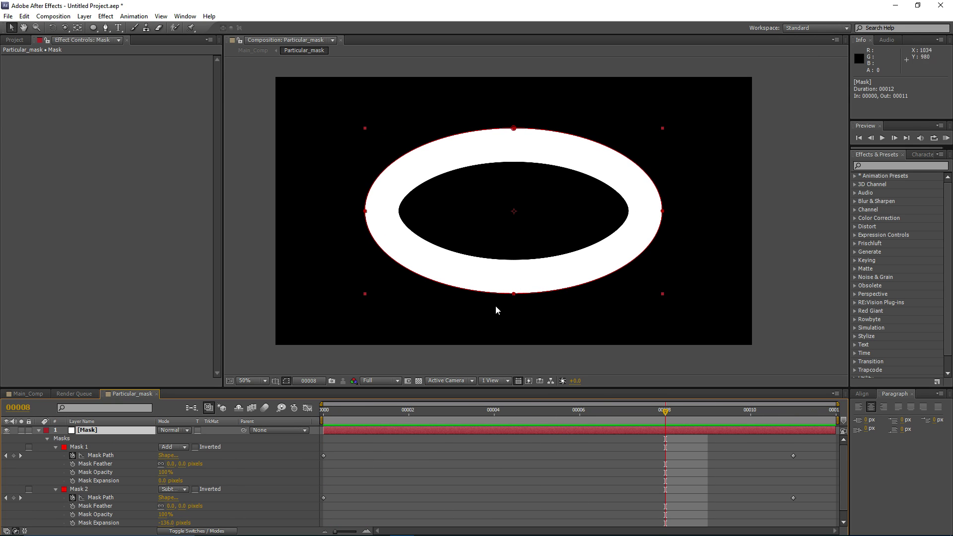
click(106, 16)
mouse_move(213, 119)
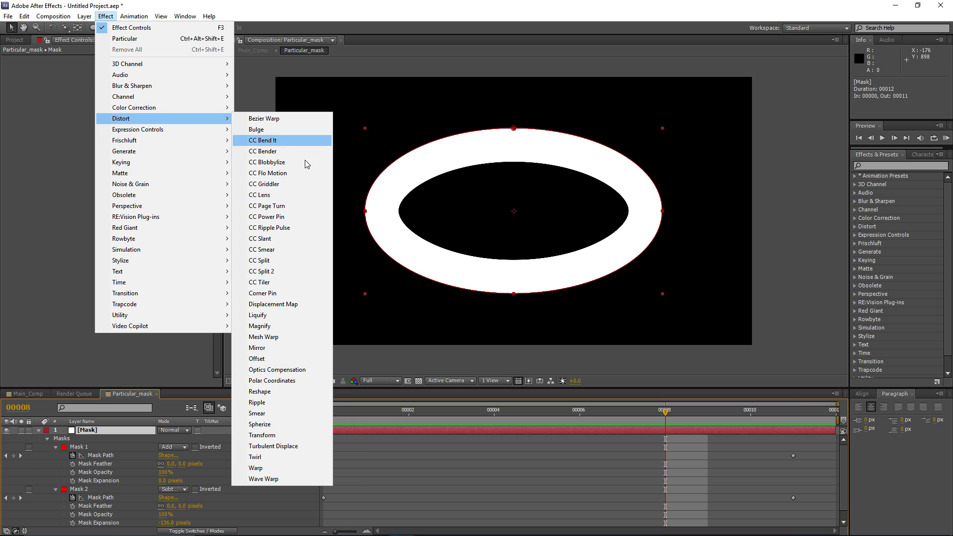
click(281, 446)
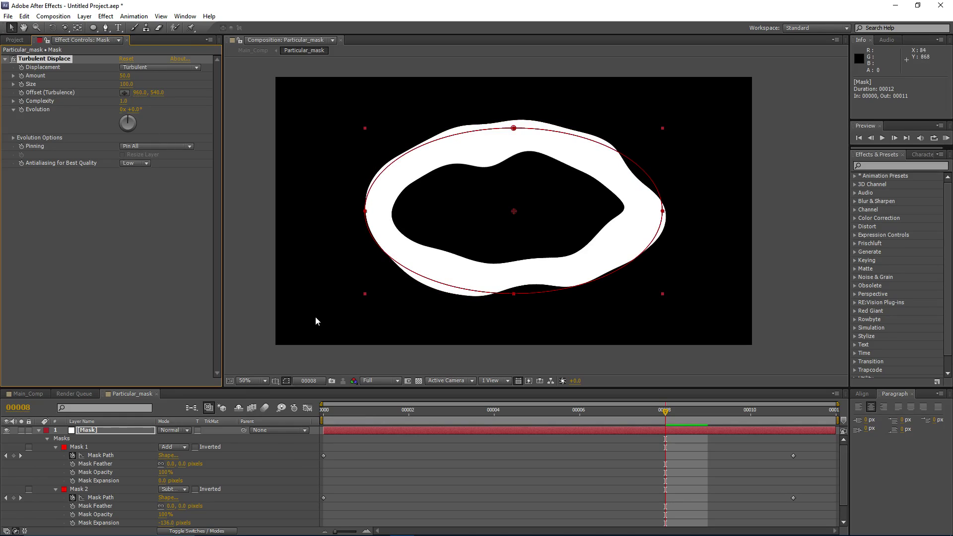
Step: Hide the mask outlines and set Turbulent Displace's Amount to 55 and Size to 113
click(287, 380)
mouse_move(126, 87)
mouse_down()
mouse_move(127, 79)
mouse_move(143, 87)
mouse_up()
drag(600, 417, 536, 428)
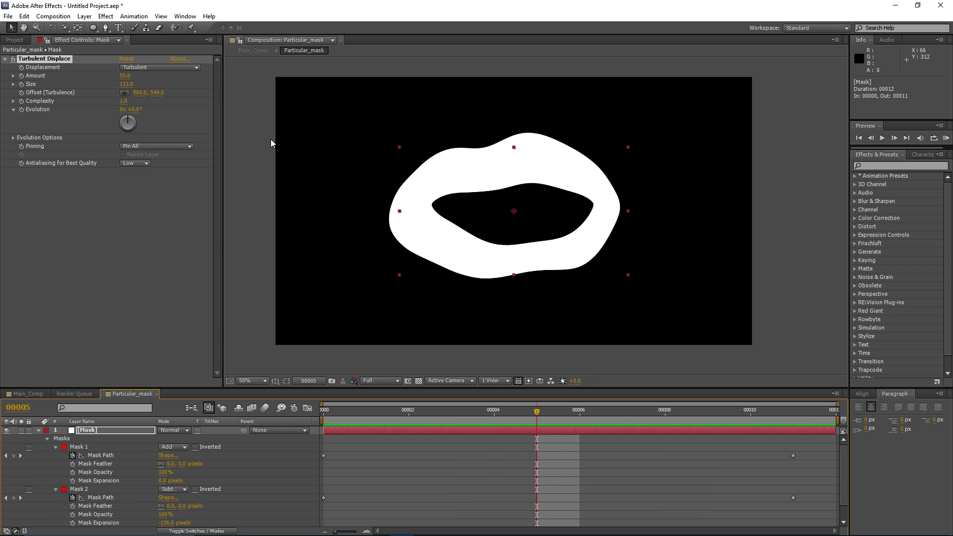
Step: Apply Fractal Noise to the Mask layer and set its Complexity to 2
click(105, 16)
mouse_move(158, 184)
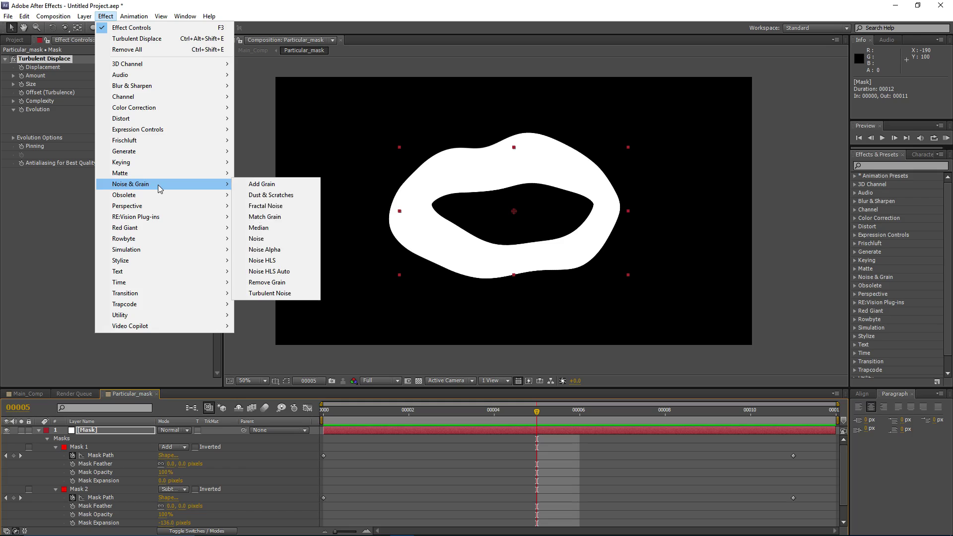
click(284, 206)
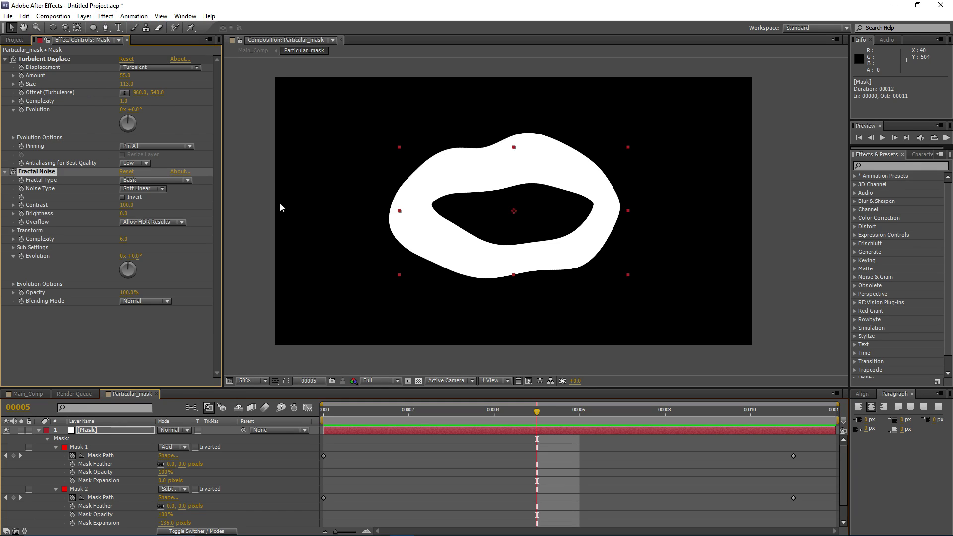
click(126, 238)
text(2)
key(Return)
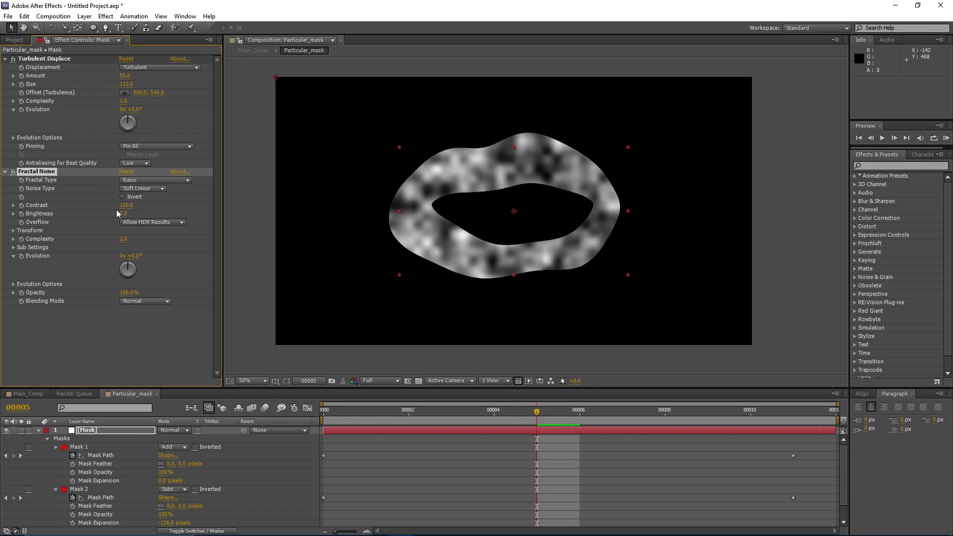
Step: Set Fractal Noise's Contrast to 409 and its Transform Scale to 150
drag(131, 205, 194, 208)
click(13, 235)
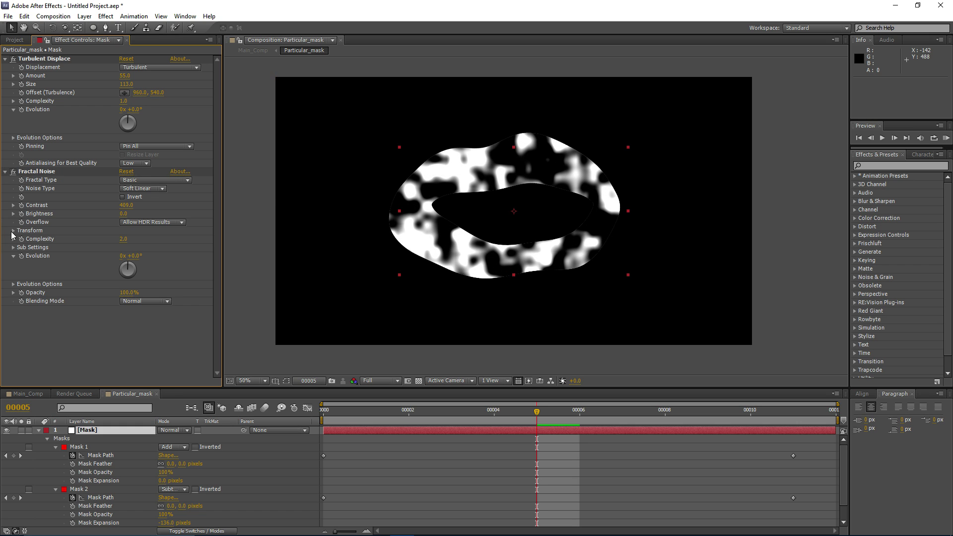
click(14, 231)
drag(130, 256, 153, 257)
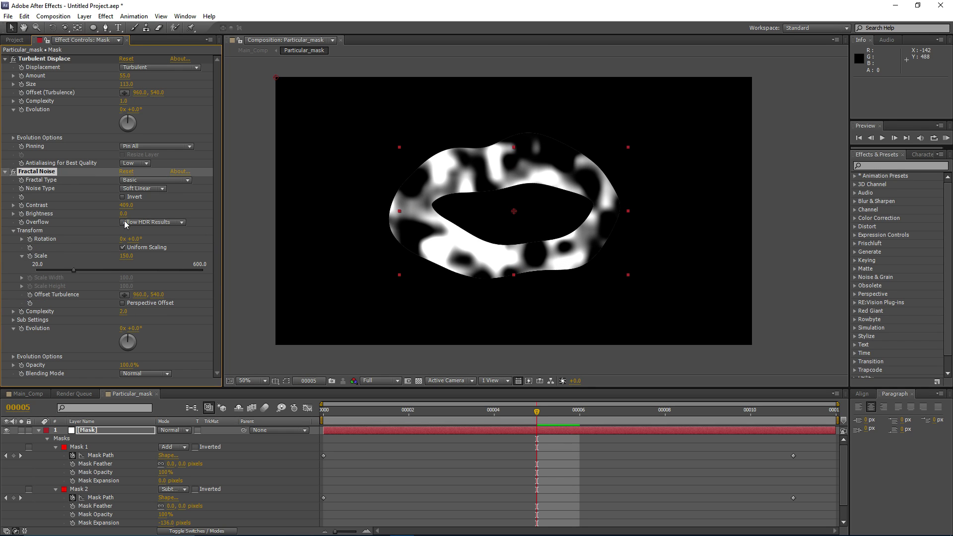
Step: Collapse the Mask layer's properties and scrub to frame 11 to examine the noisy expanding ring
drag(536, 418, 655, 420)
click(37, 430)
click(400, 473)
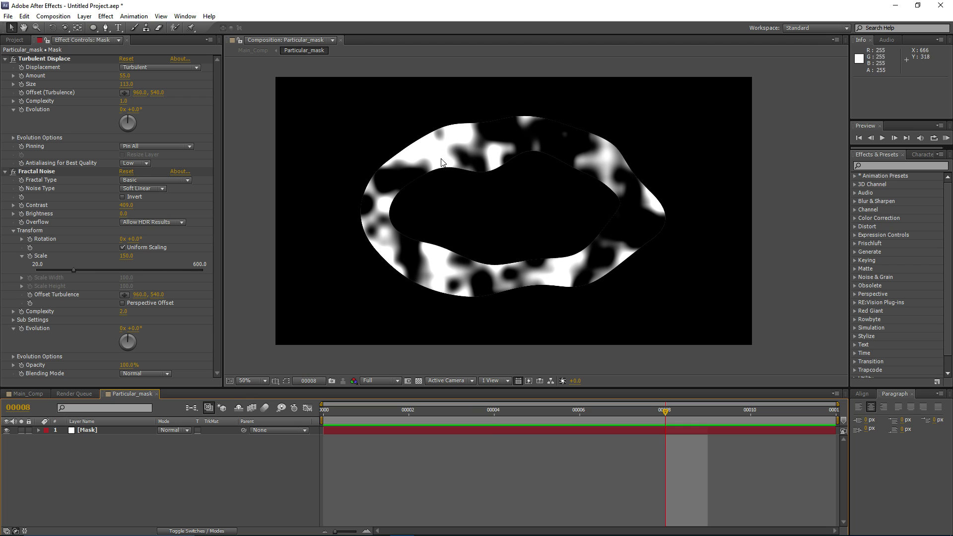
drag(687, 411, 794, 411)
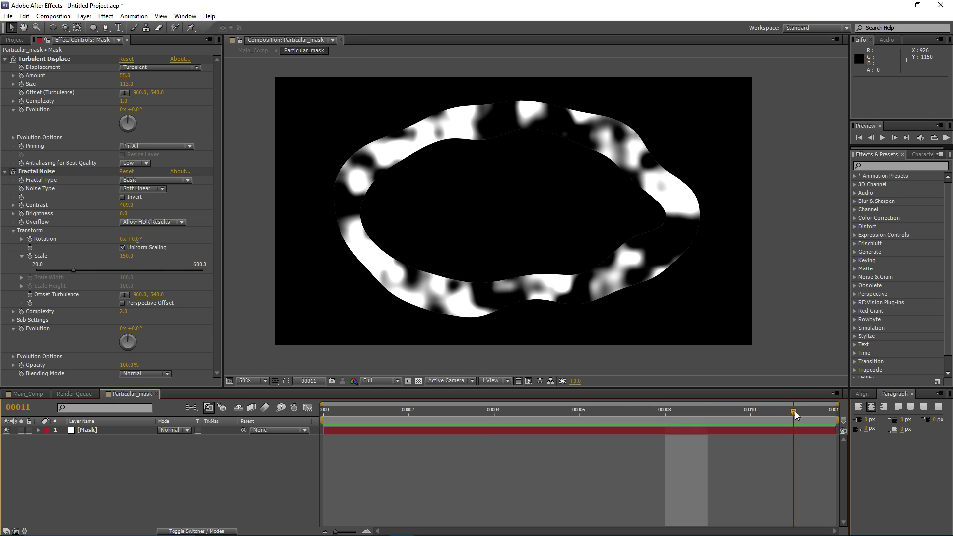
Step: In Main_Comp, hide the Particular_mask layer and turn it into a 3D layer
click(27, 395)
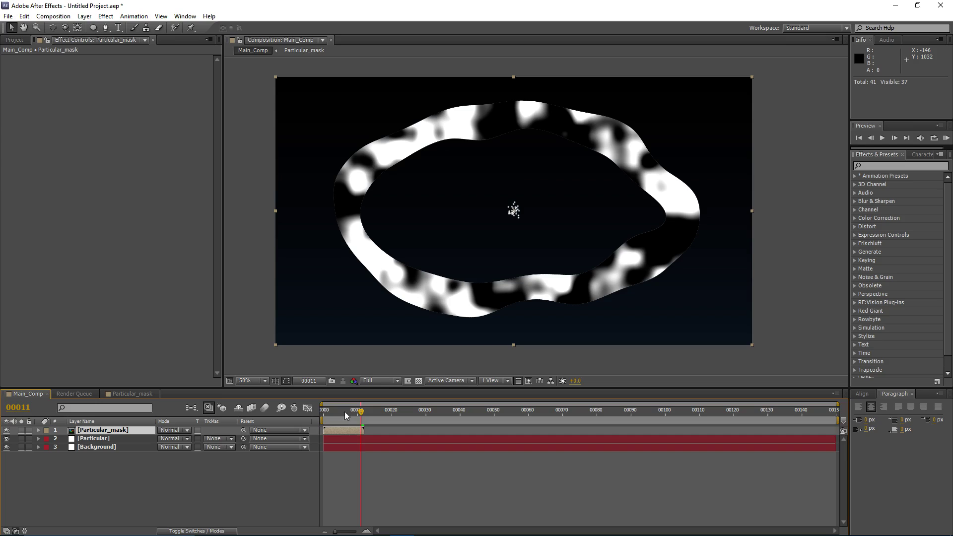
click(6, 430)
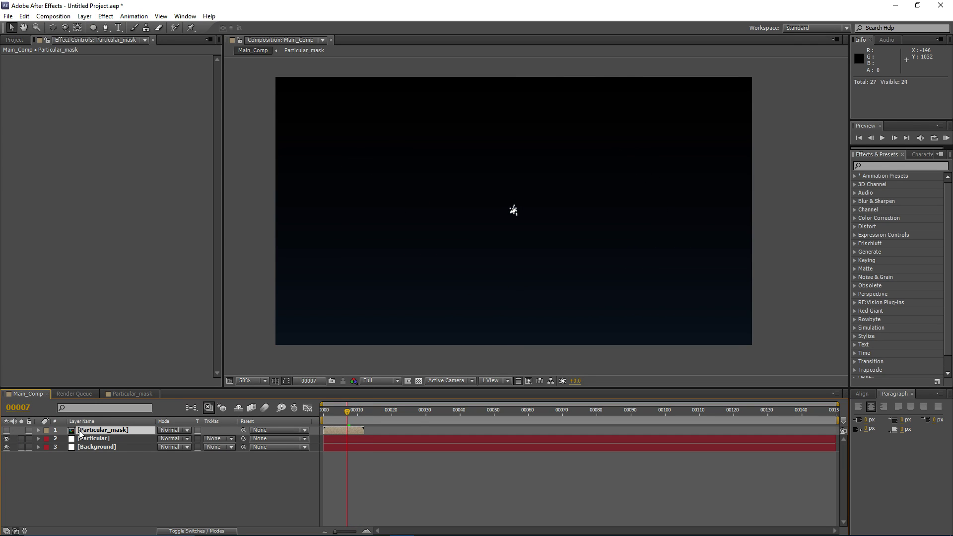
click(110, 439)
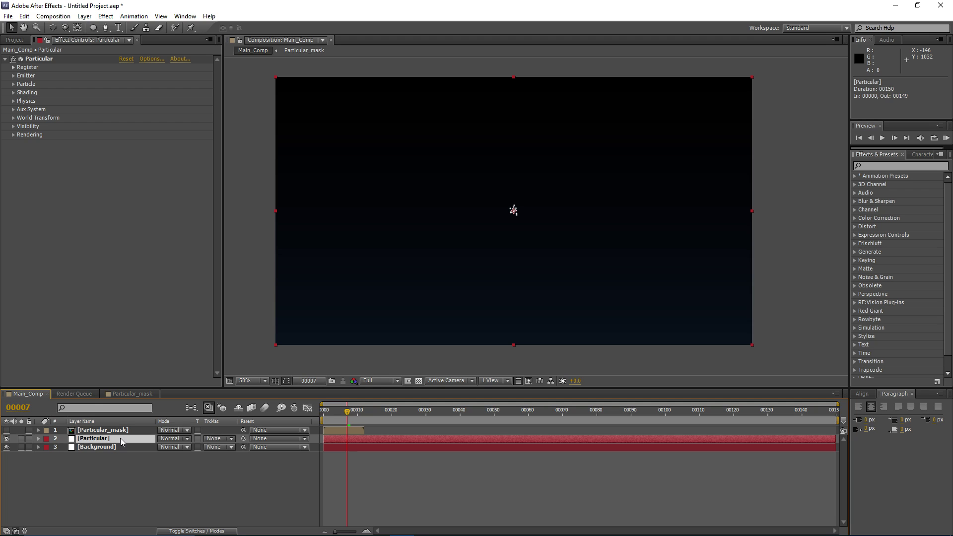
key(F4)
click(127, 433)
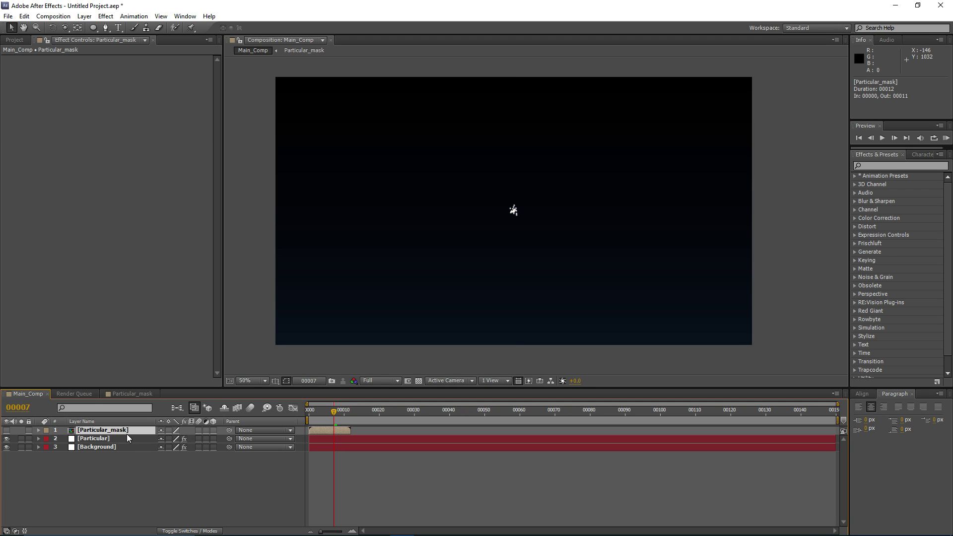
click(213, 430)
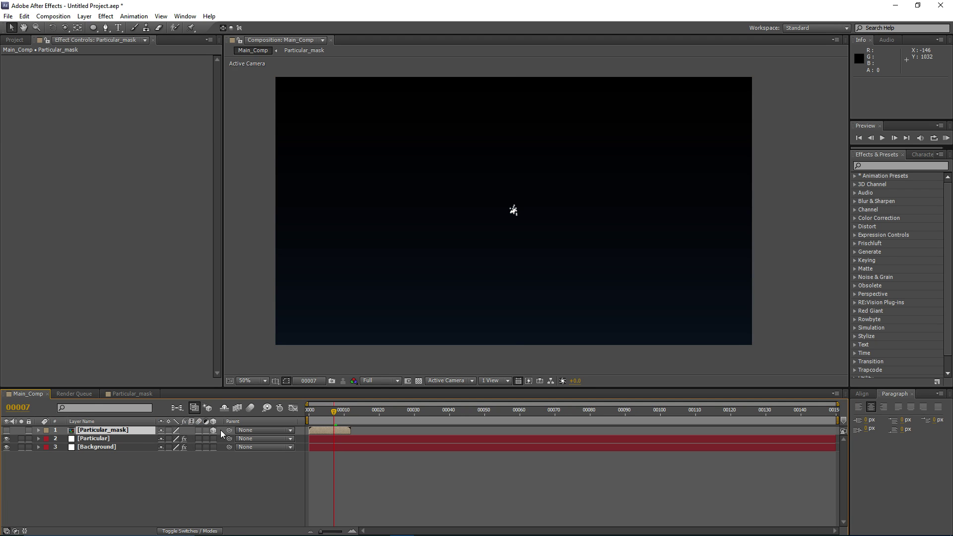
Step: Set the Particular effect's Emitter Type to Layer and choose Particular_mask as the emitter layer
click(328, 436)
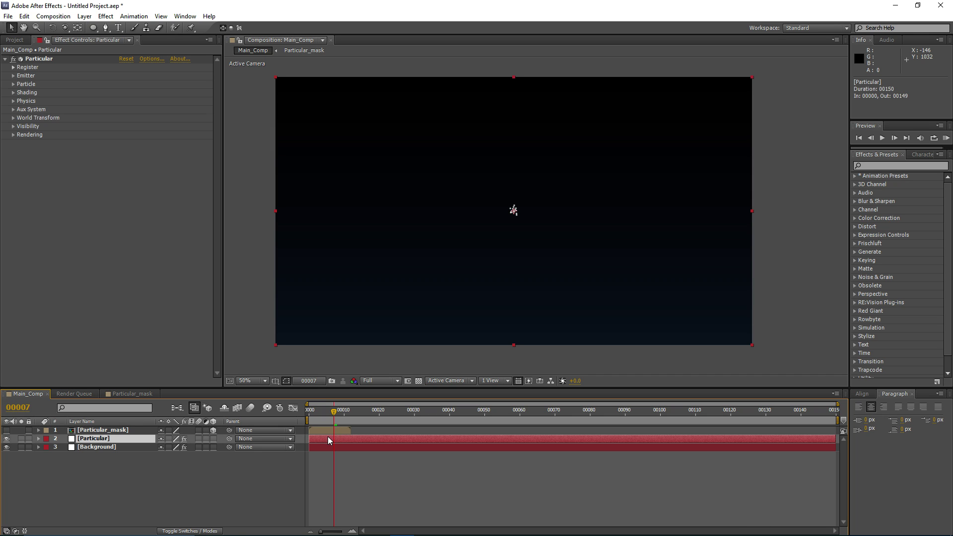
click(13, 77)
click(130, 92)
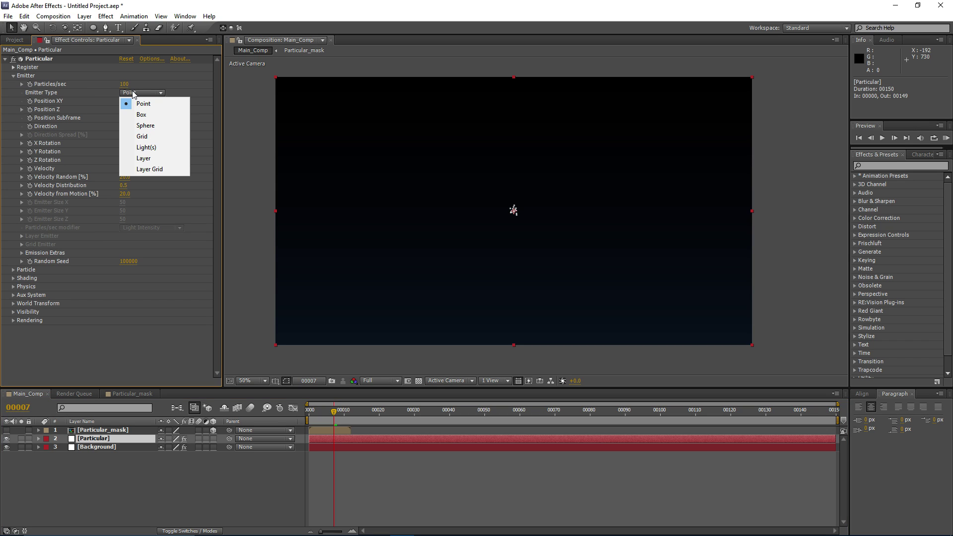
click(154, 156)
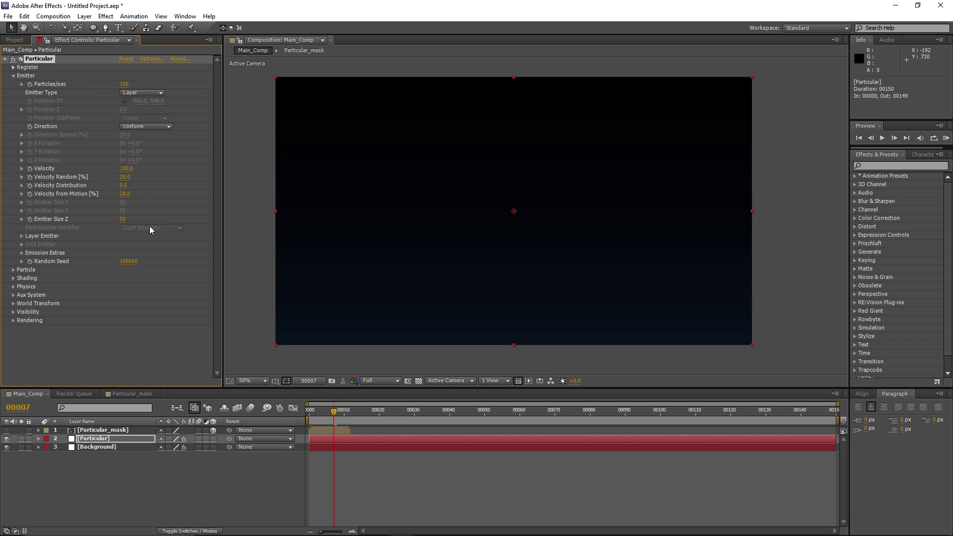
click(21, 236)
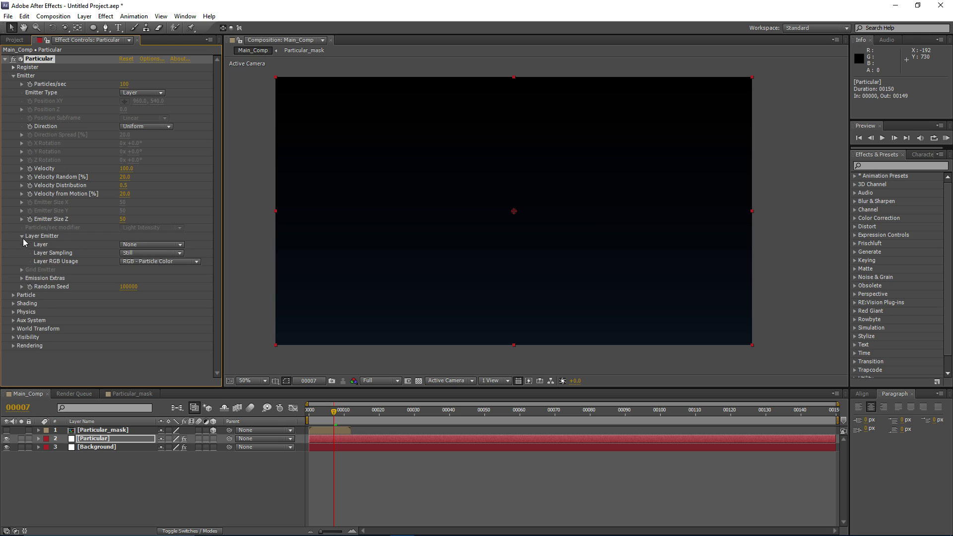
click(132, 244)
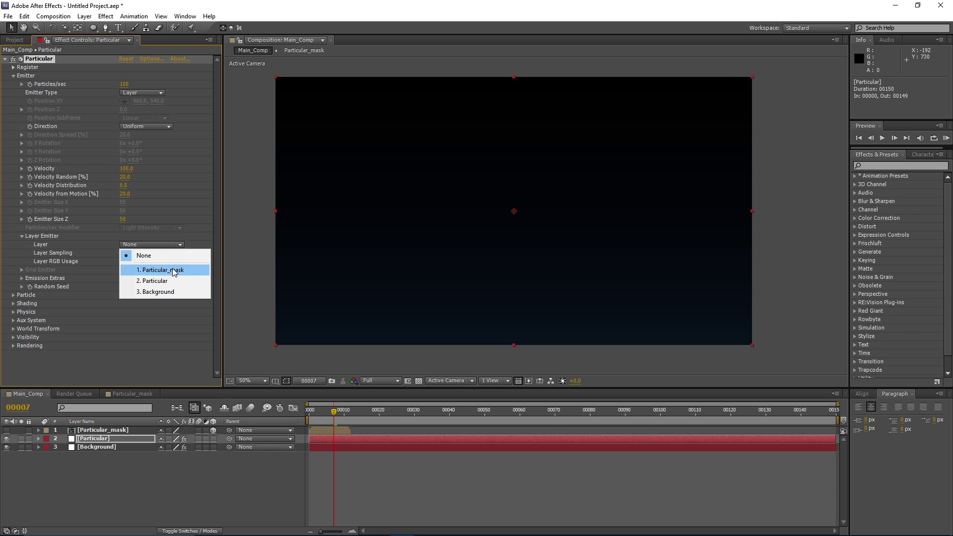
click(188, 269)
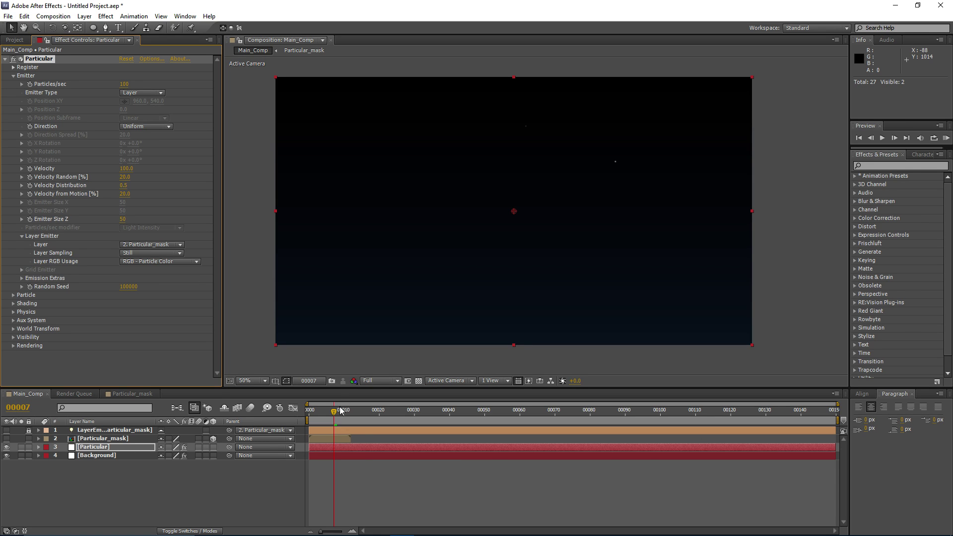
Step: Set Particular's Layer Sampling to Particle Birth Time and Particles/sec to 5470, comparing the emission with the Particular_mask composition
mouse_move(334, 410)
mouse_down()
mouse_move(369, 414)
mouse_move(320, 421)
mouse_move(339, 424)
mouse_up()
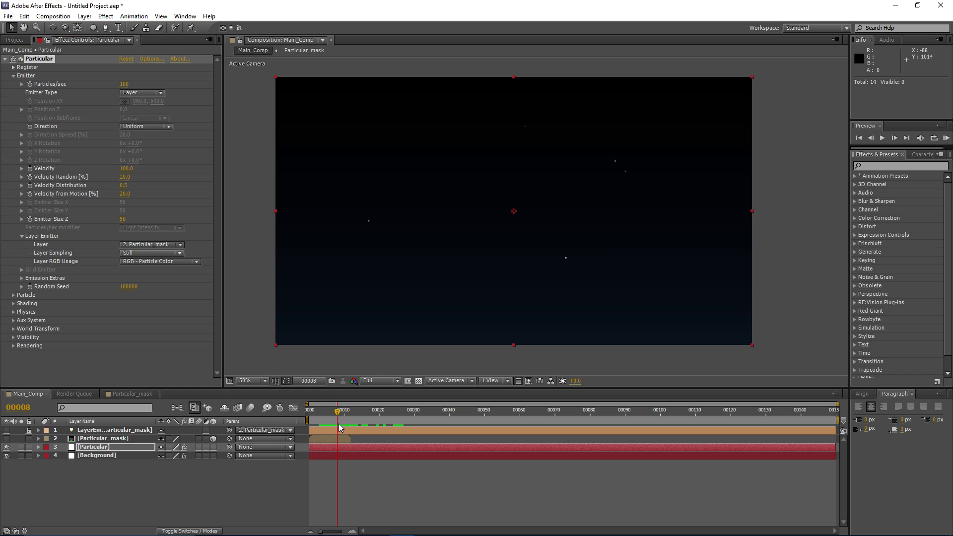
click(134, 253)
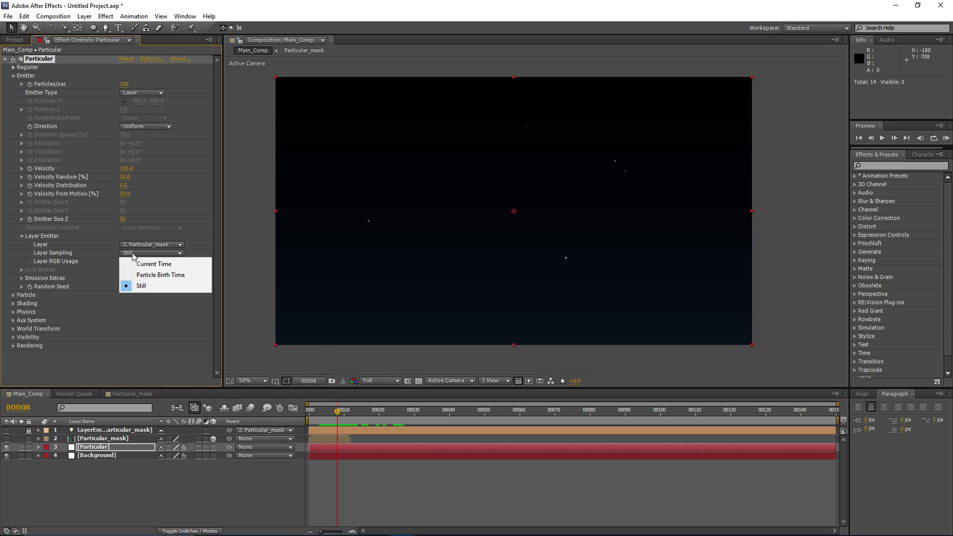
click(165, 283)
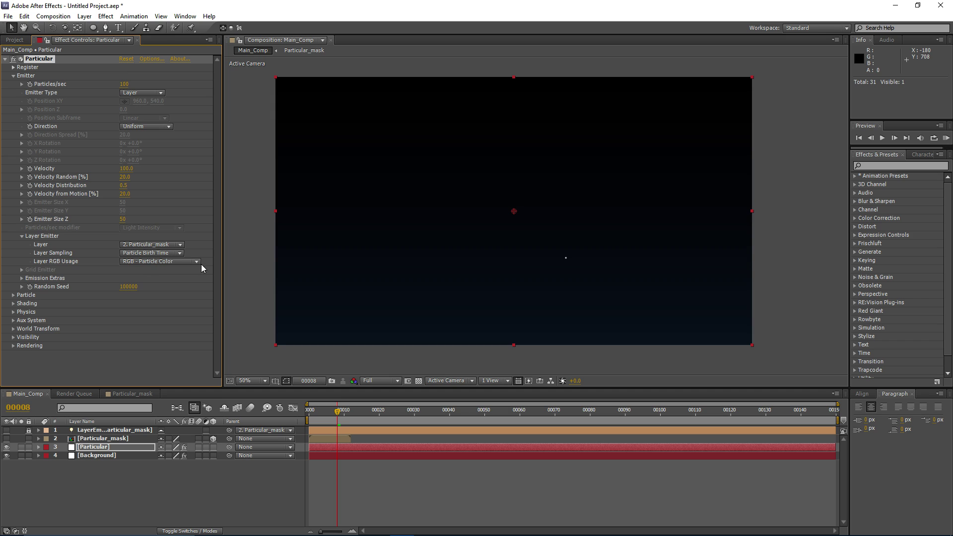
drag(125, 86, 496, 87)
drag(337, 411, 664, 415)
click(136, 392)
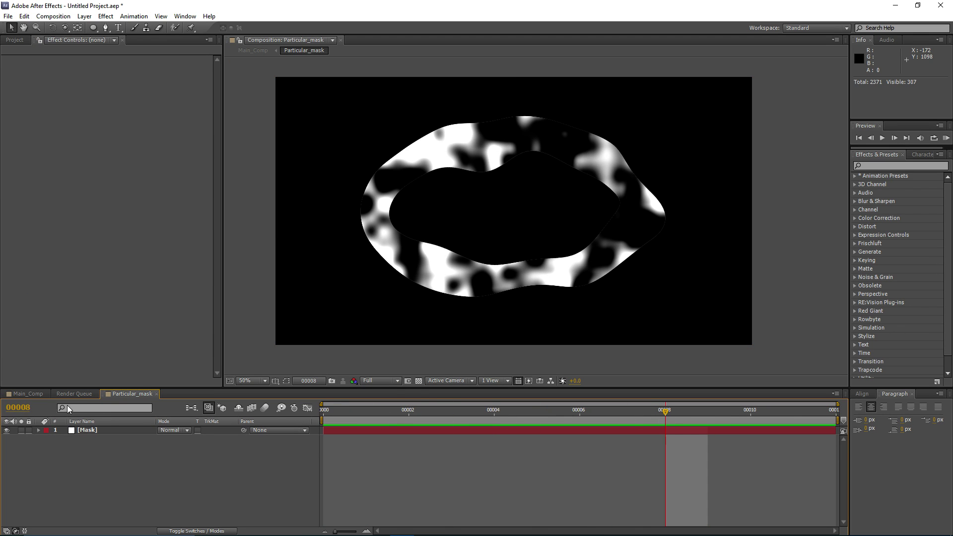
click(30, 394)
Step: Set the Particular emitter's Velocity, Velocity Random and Velocity Distribution to 0
click(126, 446)
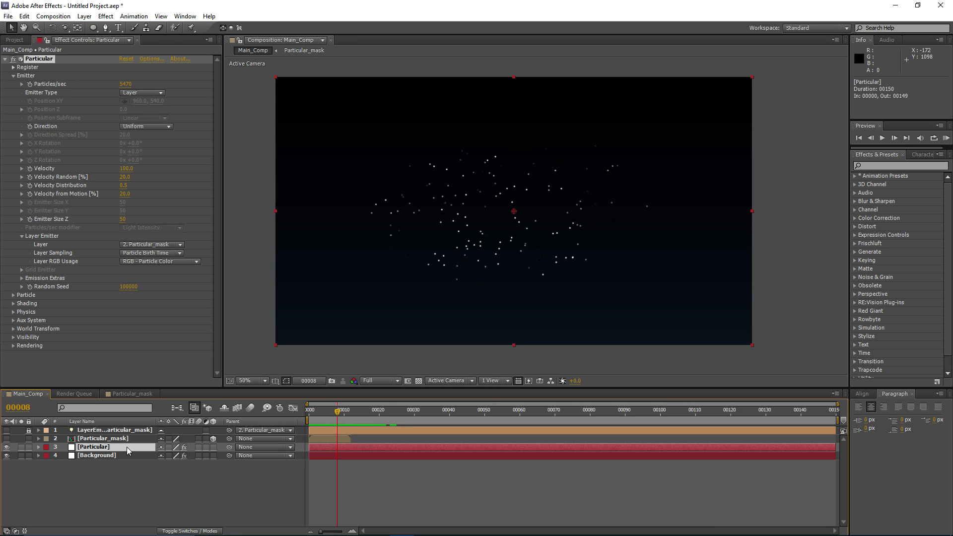
click(125, 168)
text(0)
key(Return)
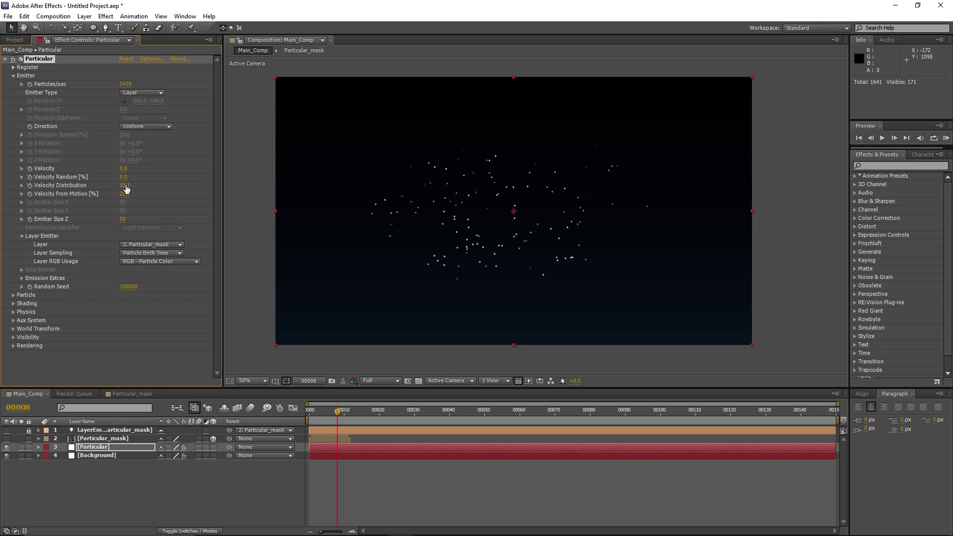
text(0)
key(Return)
Step: Set the Particular emitter's Velocity from Motion and Emitter Size Z to 0, and check the particles at frame 7
click(123, 193)
text(0)
key(Return)
click(121, 219)
text(0)
key(Return)
click(353, 481)
mouse_move(338, 408)
mouse_down()
mouse_move(475, 419)
mouse_move(335, 424)
mouse_up()
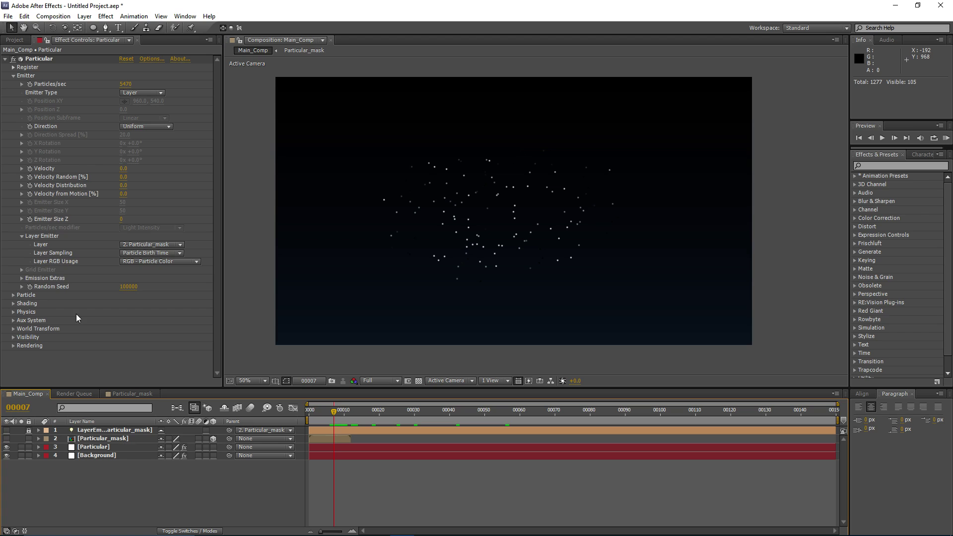
Step: Import the Particle_Texture.mov footage from the desktop into the project
click(15, 40)
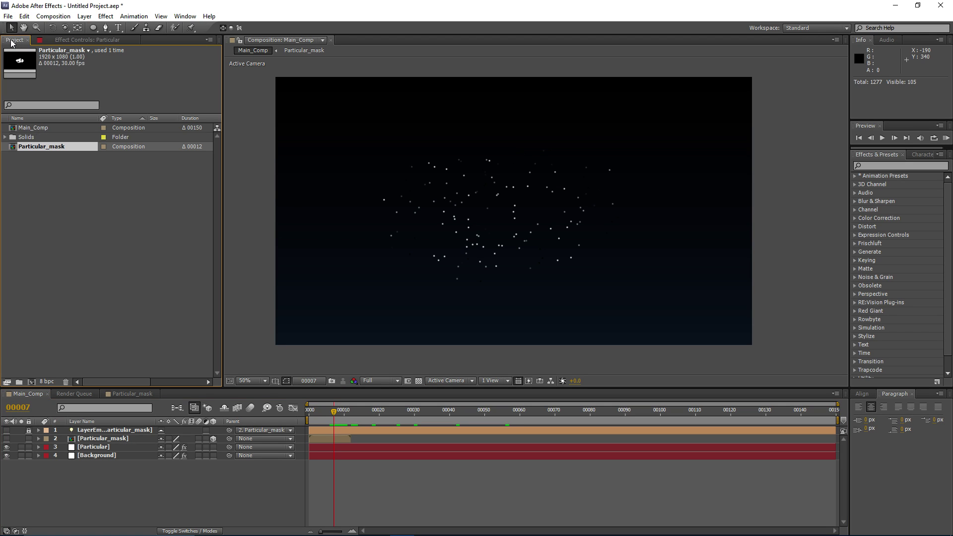
double_click(104, 203)
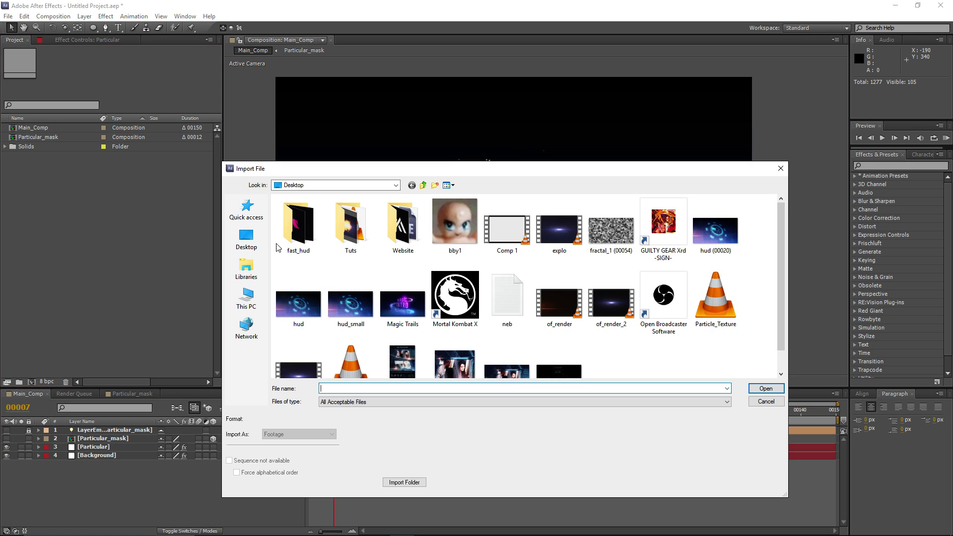
double_click(715, 297)
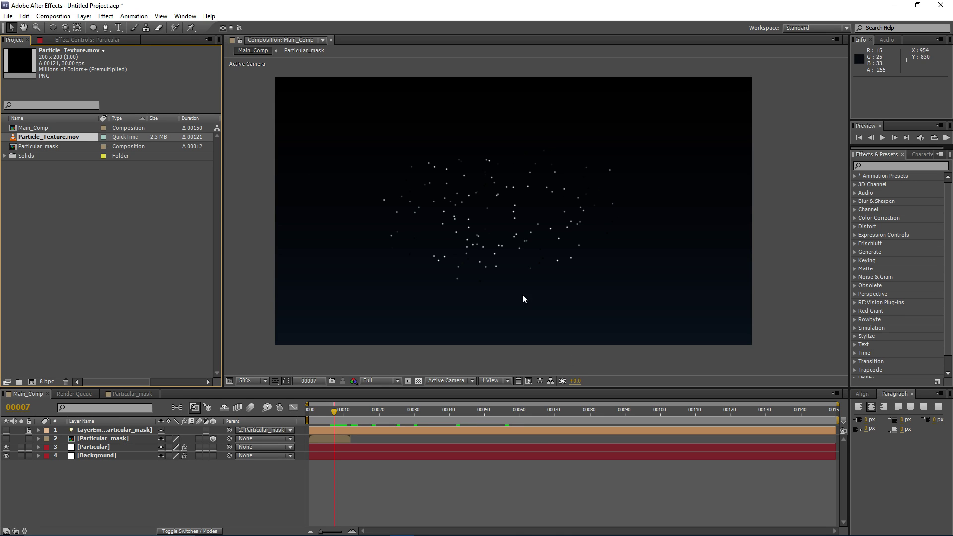
Step: Switch to the browser to look at the Voxyde website, and return to After Effects
click(300, 528)
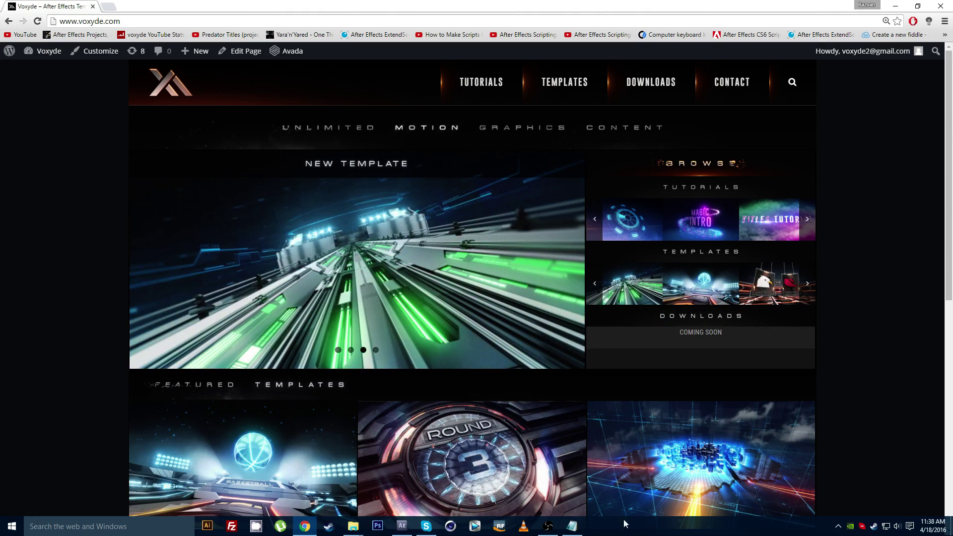
click(405, 529)
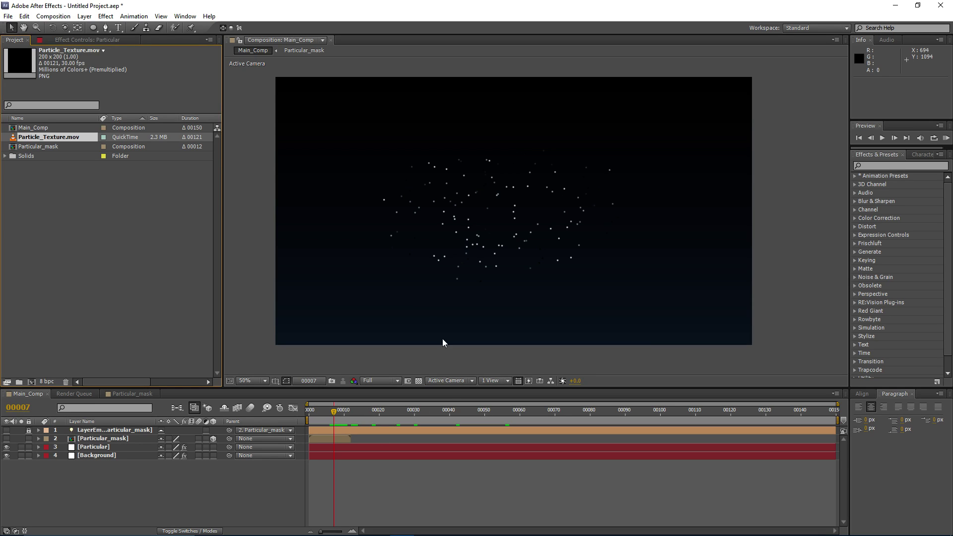
Step: Create a new composition named Particle_Texture with a width and height of 200 px
click(55, 166)
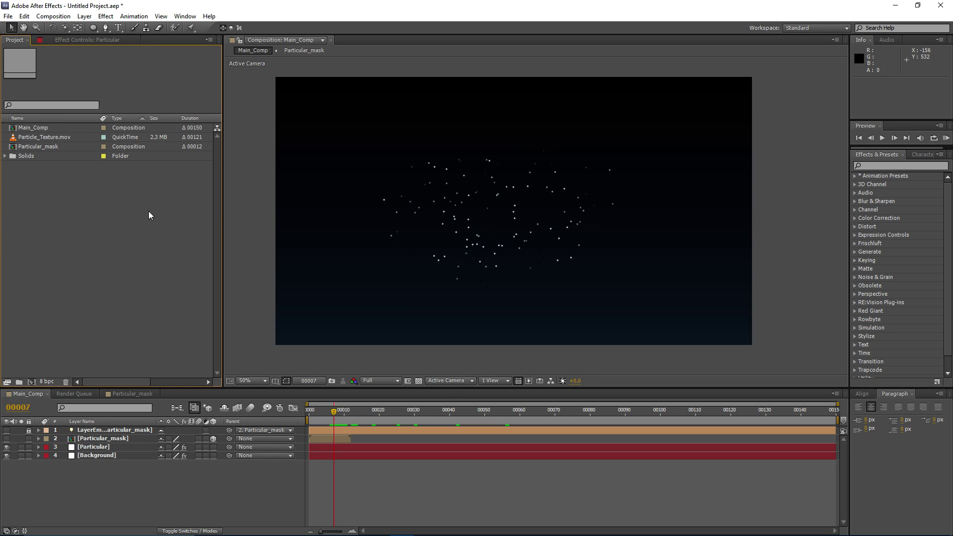
click(53, 16)
click(64, 29)
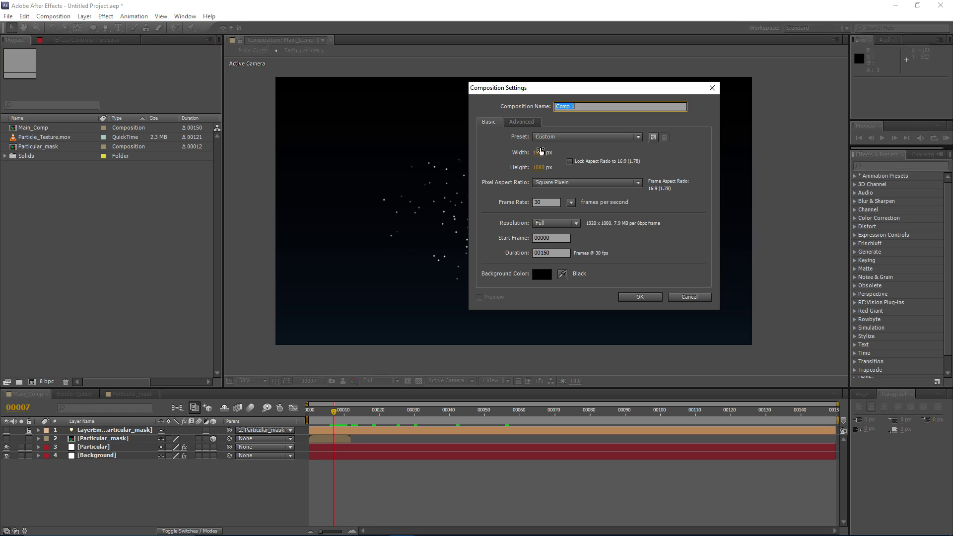
text(Particle_Texture)
key(Tab)
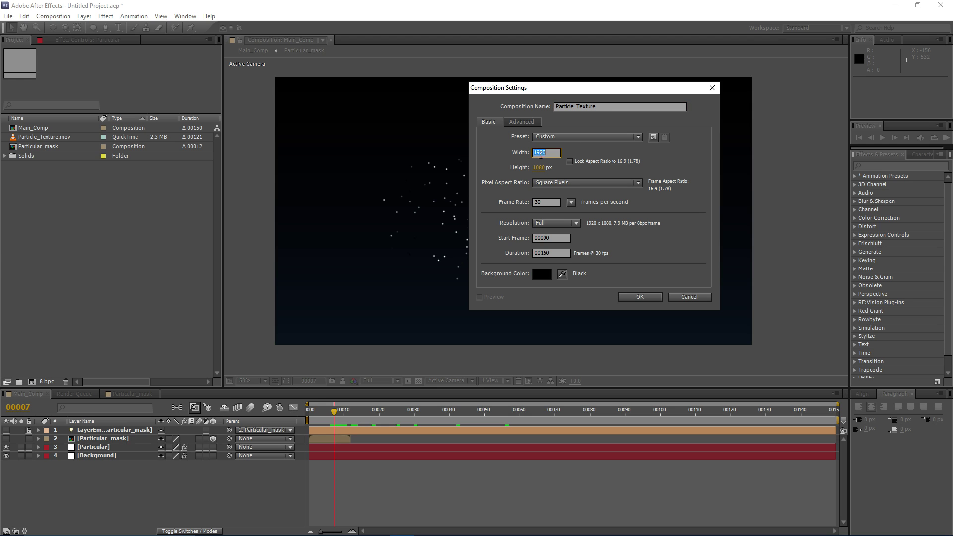
text(200)
key(Tab)
text(200)
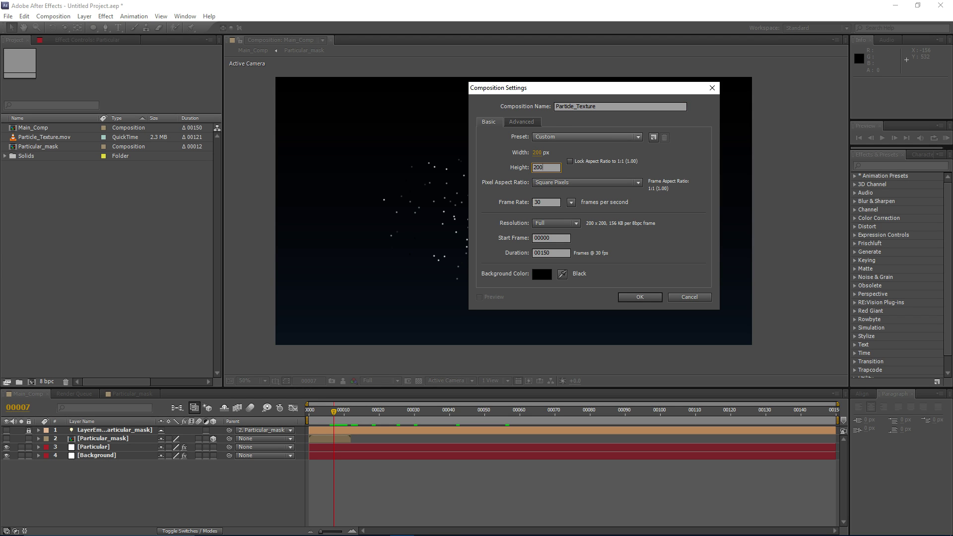
click(638, 296)
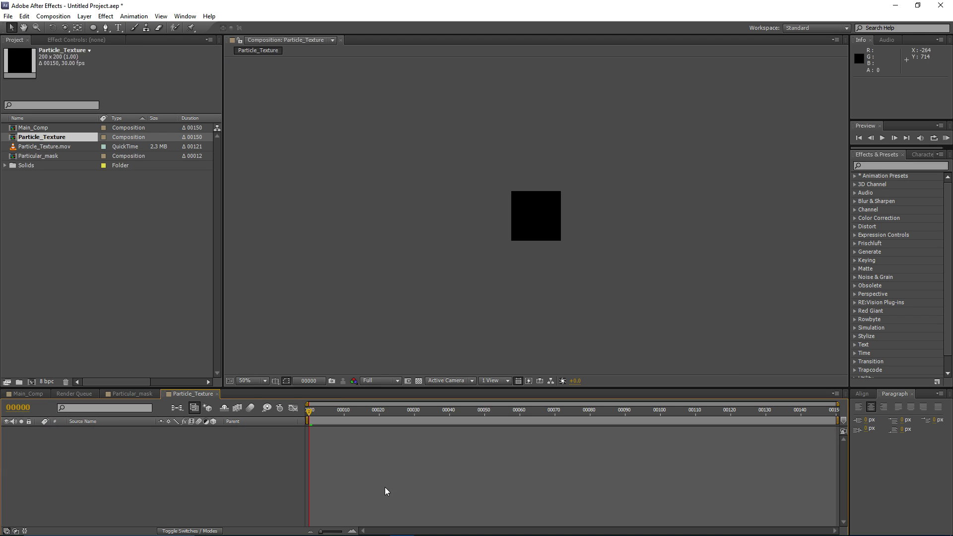
Step: Add the Particle_Texture.mov footage to the Particle_Texture composition, enlarge the view to 100%, and scrub through the clip
drag(38, 149, 136, 445)
key(period)
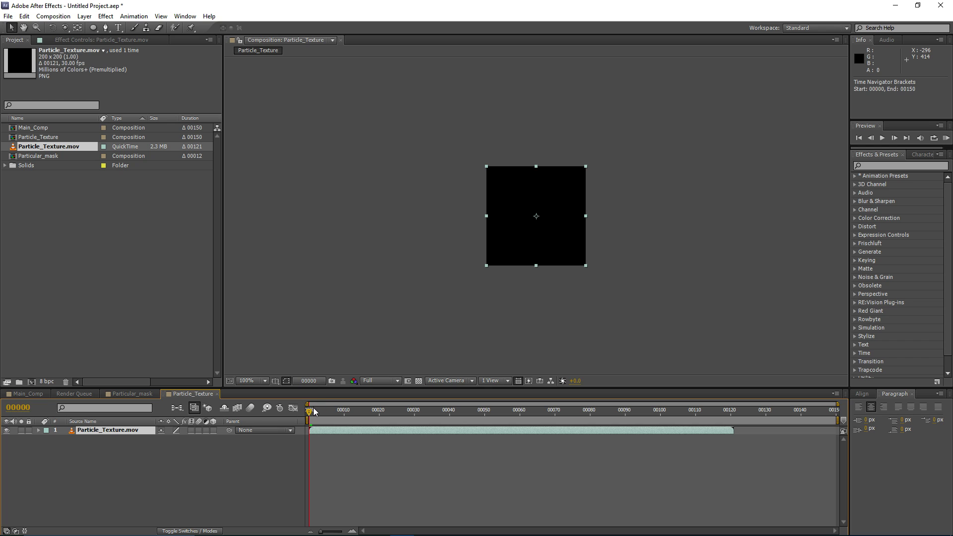
drag(310, 413, 365, 427)
click(832, 419)
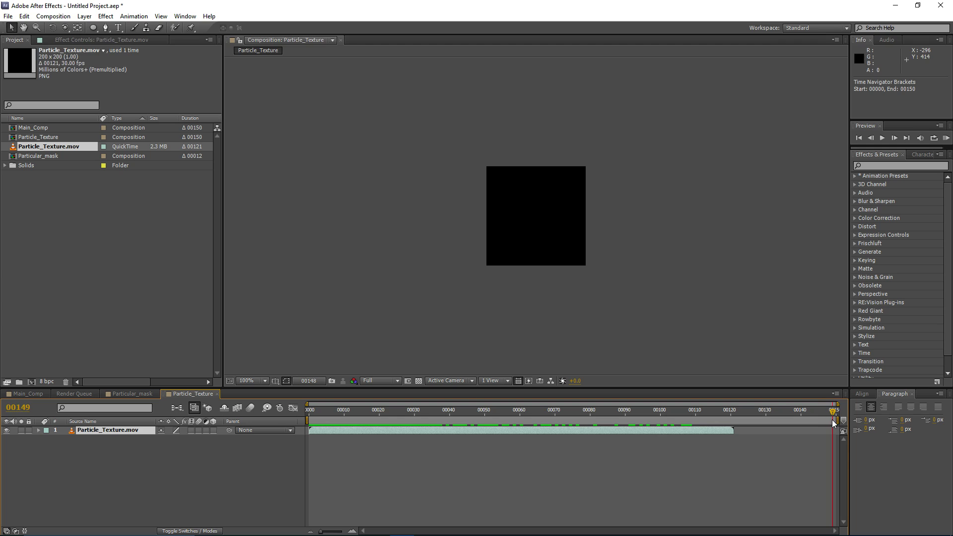
Step: Shorten the work area to end with the footage at frame 121 and trim the composition to it
drag(837, 420, 544, 421)
right_click(710, 421)
click(728, 450)
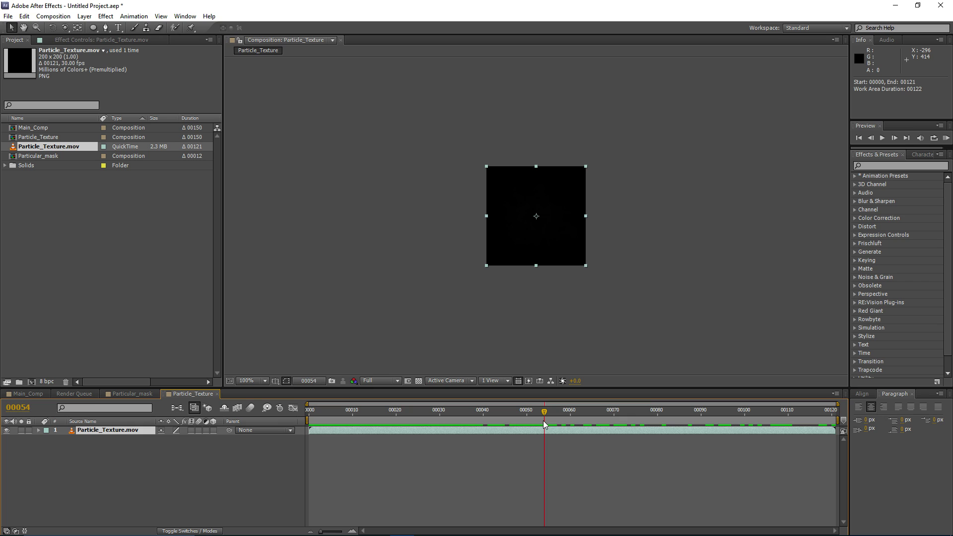
Step: Add the Particle_Texture composition to Main_Comp above Particular_mask and hide the new layer
click(28, 394)
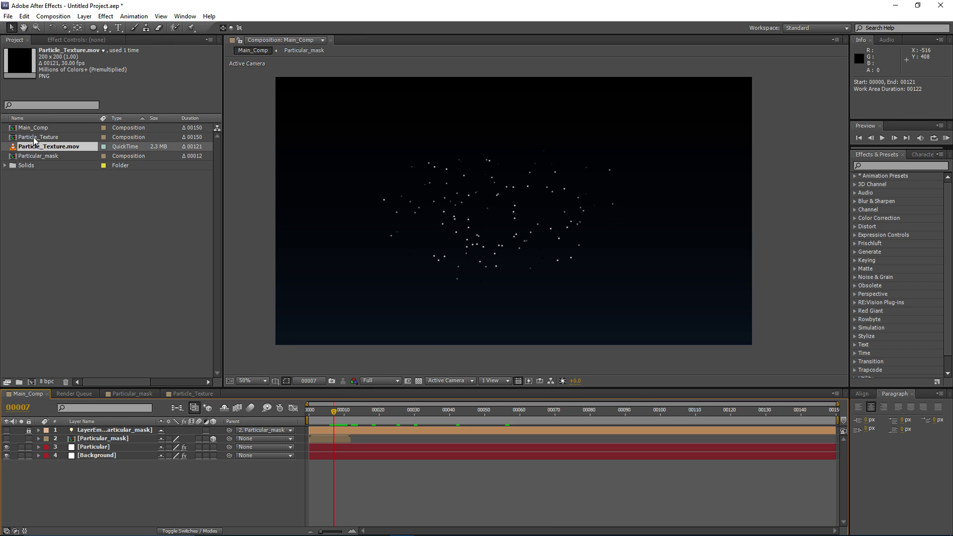
drag(35, 138, 83, 439)
click(7, 439)
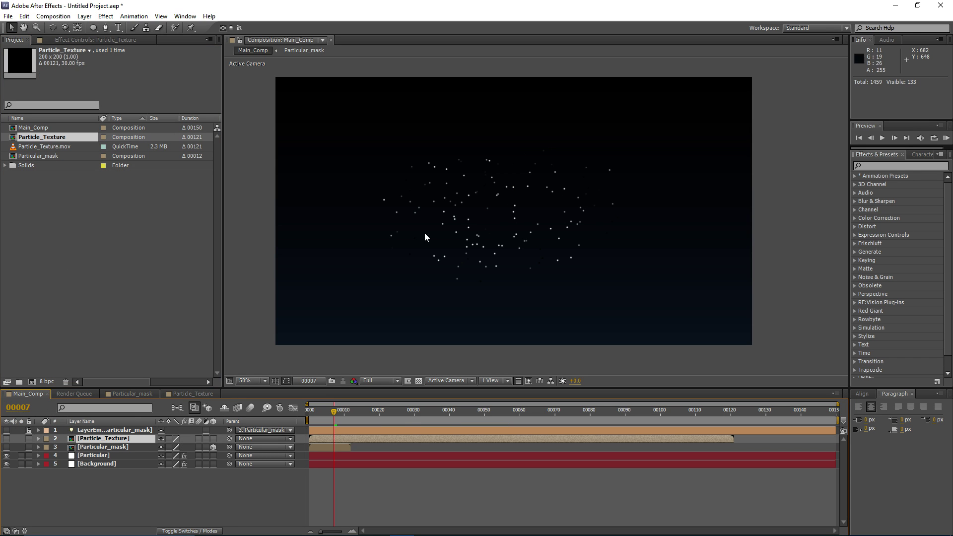
Step: Set the Particle Type to Sprite in the Particular layer's effect
click(84, 455)
click(87, 39)
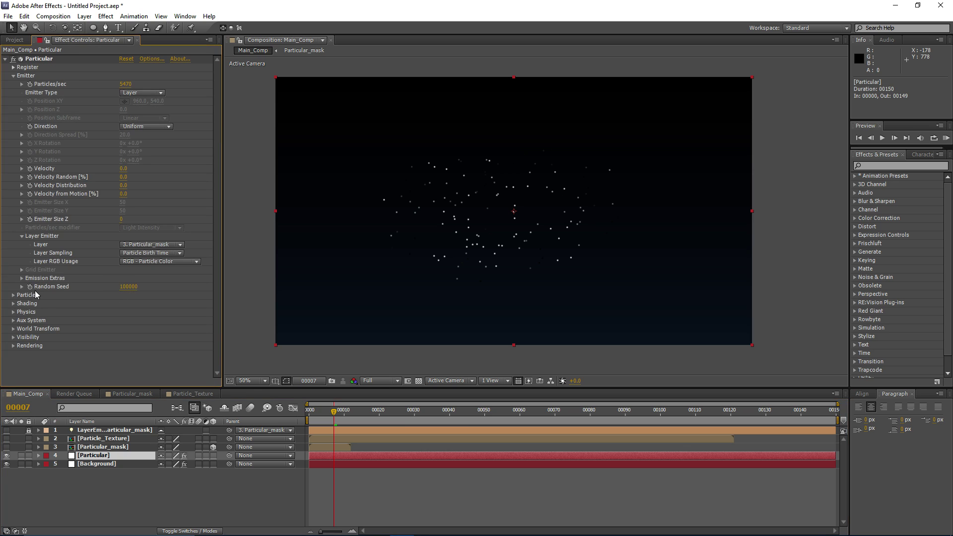
click(13, 295)
scroll(49, 249, down, 3)
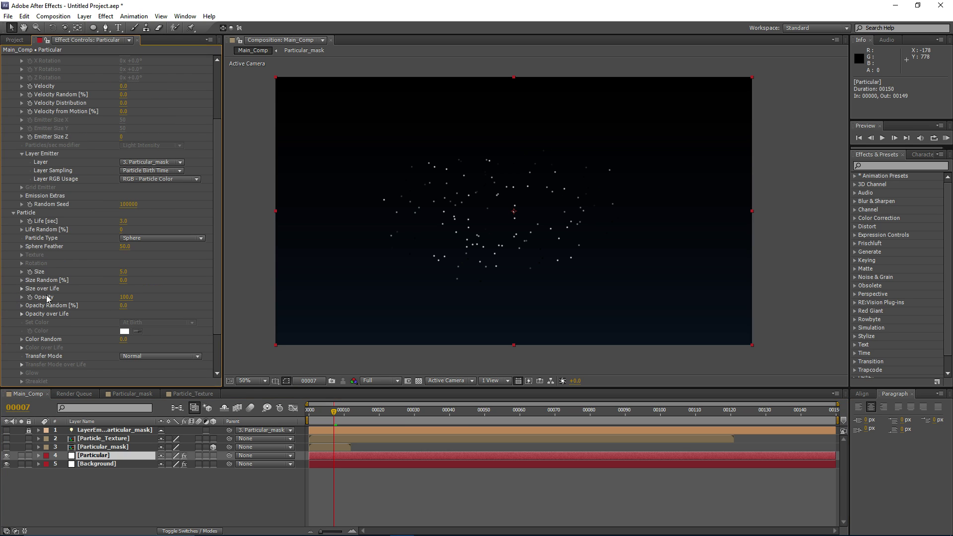
click(139, 238)
click(173, 304)
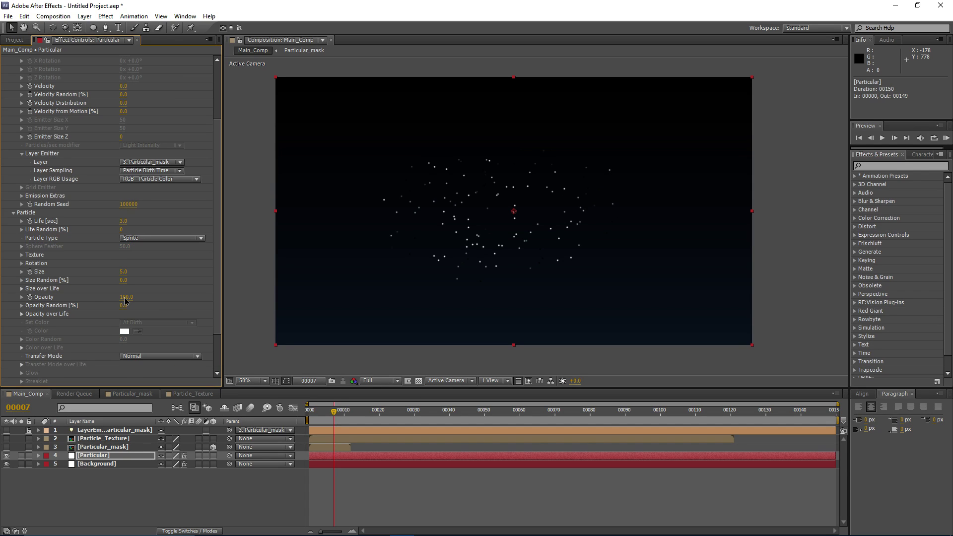
Step: Choose the Particle_Texture layer as the texture of Particular's sprite particles
click(21, 254)
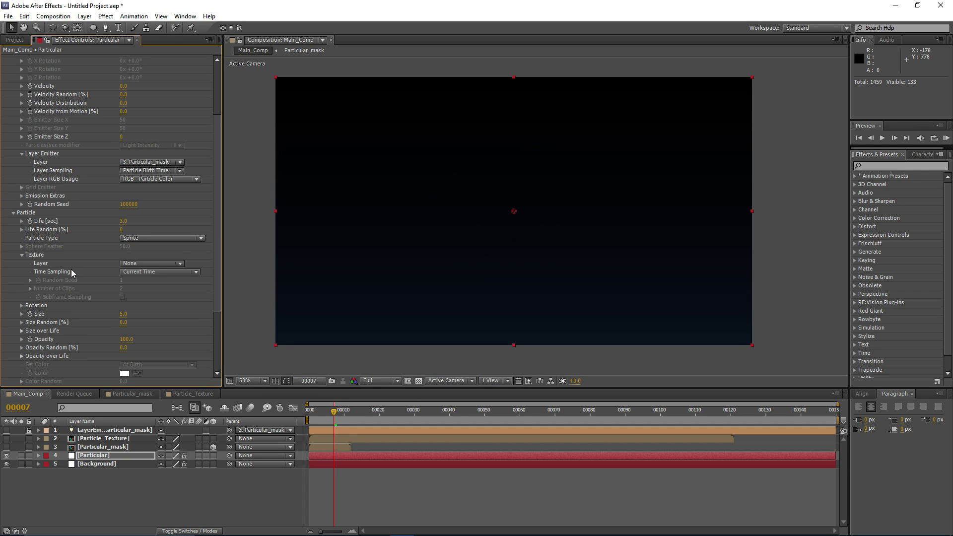
click(154, 263)
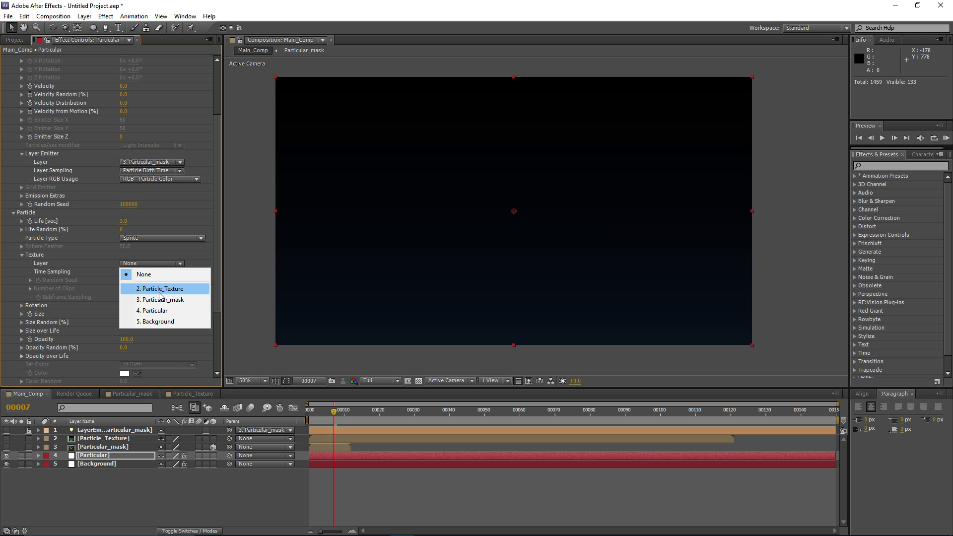
click(156, 289)
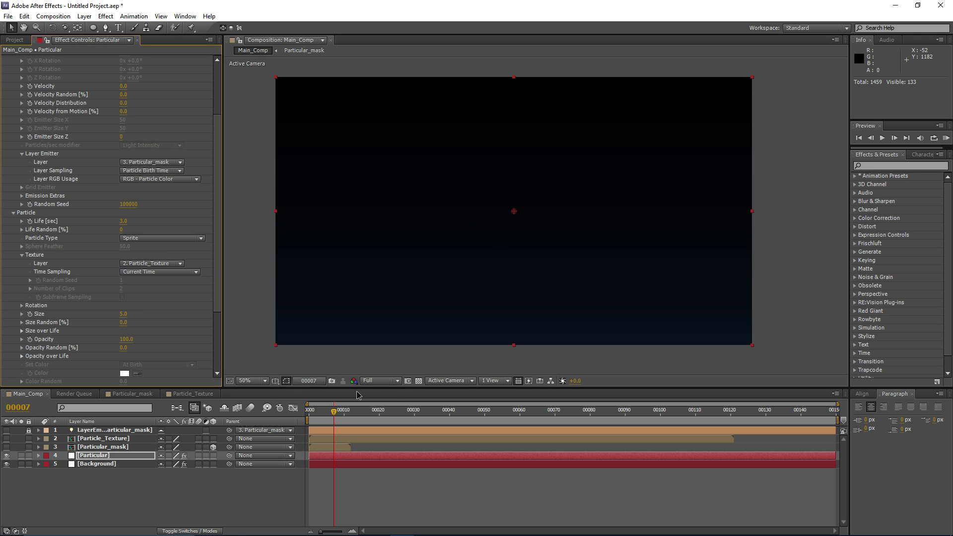
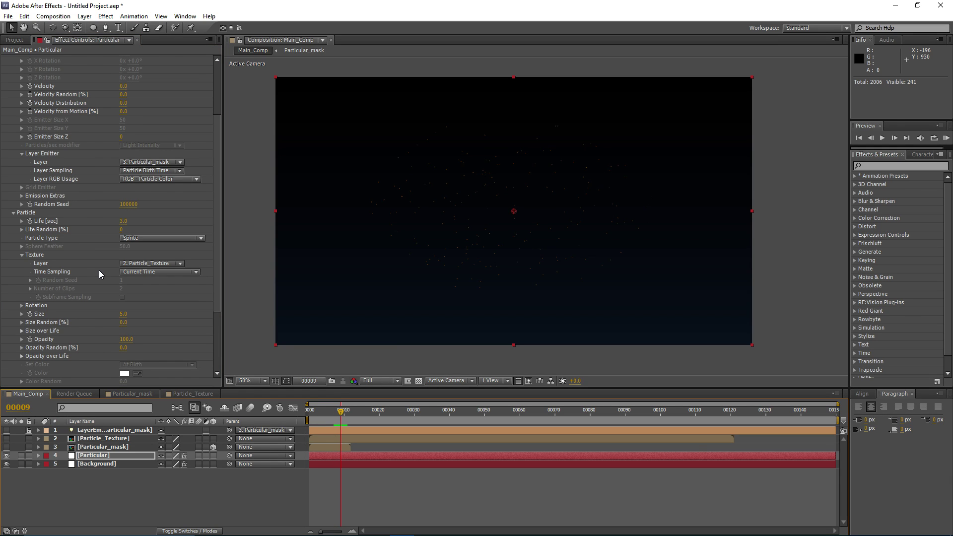
Step: Set the particle Size to 136 and texture Time Sampling to Start at Birth - Play Once, and check the particles at frame 14
scroll(129, 293, down, 1)
drag(127, 316, 187, 319)
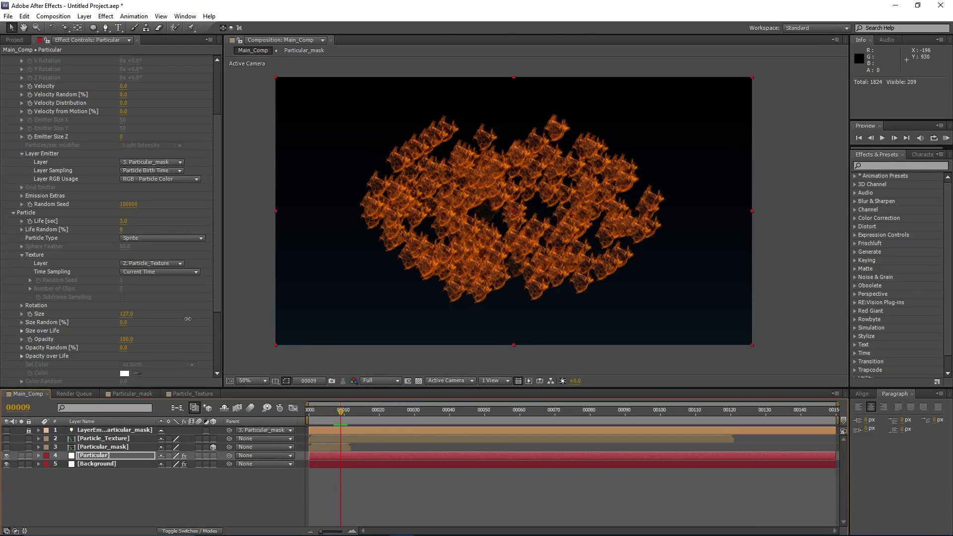
click(130, 273)
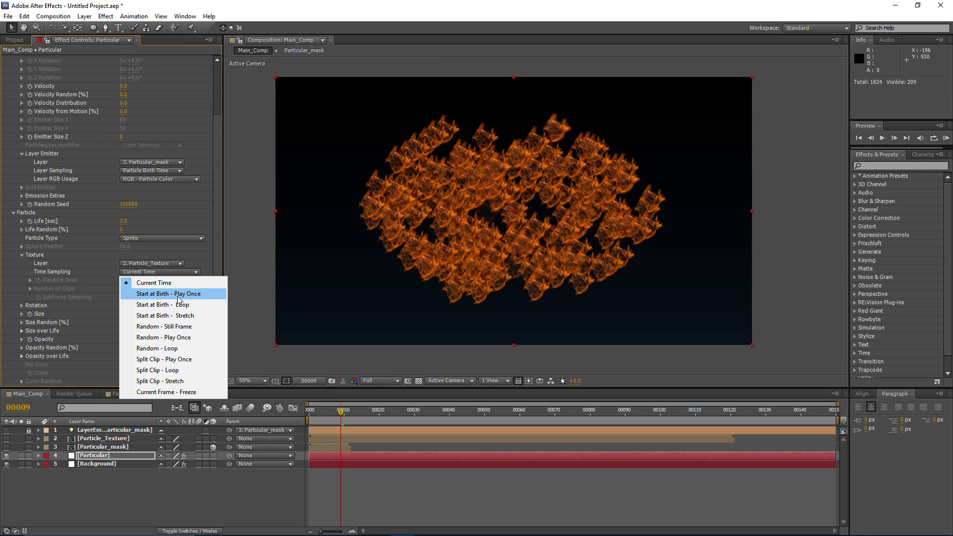
click(197, 297)
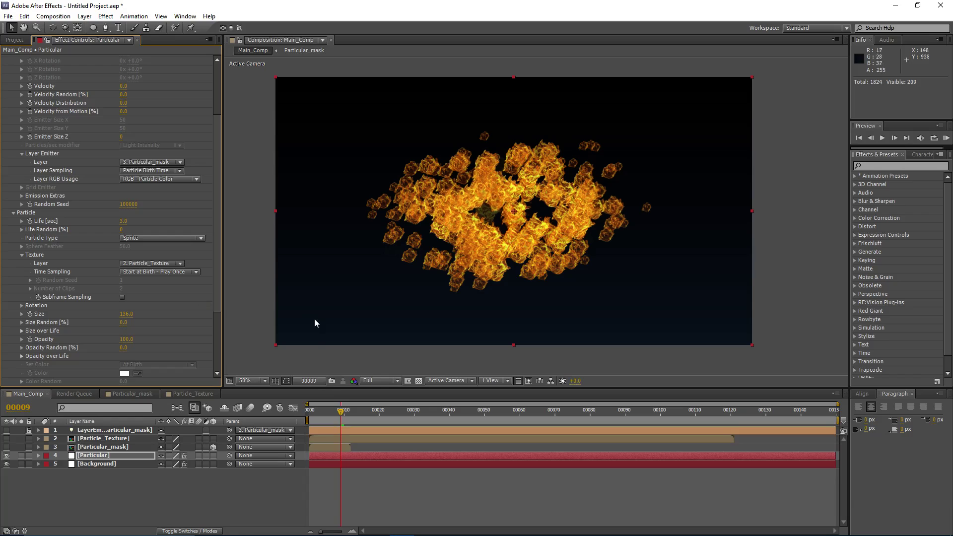
mouse_move(341, 413)
mouse_down()
mouse_move(325, 416)
mouse_move(340, 419)
mouse_up()
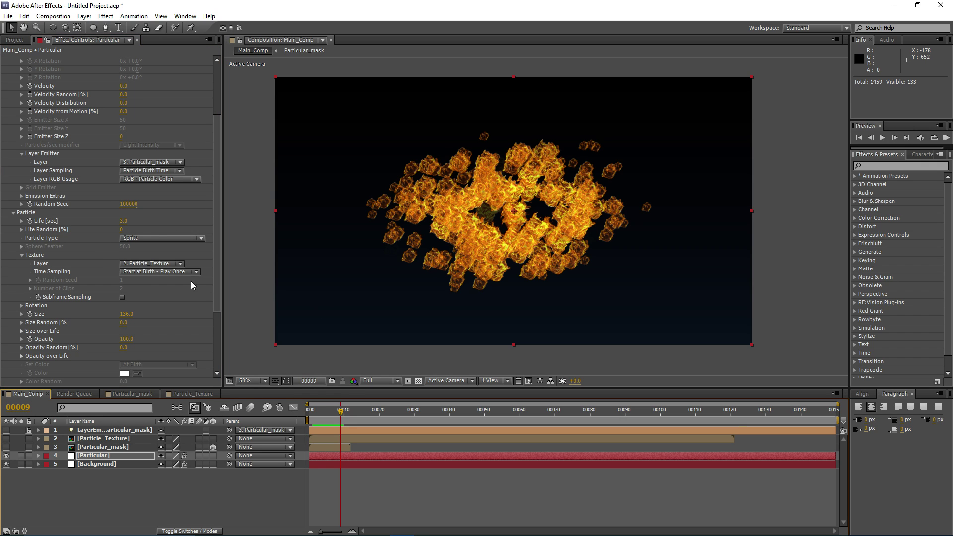
drag(344, 416, 358, 417)
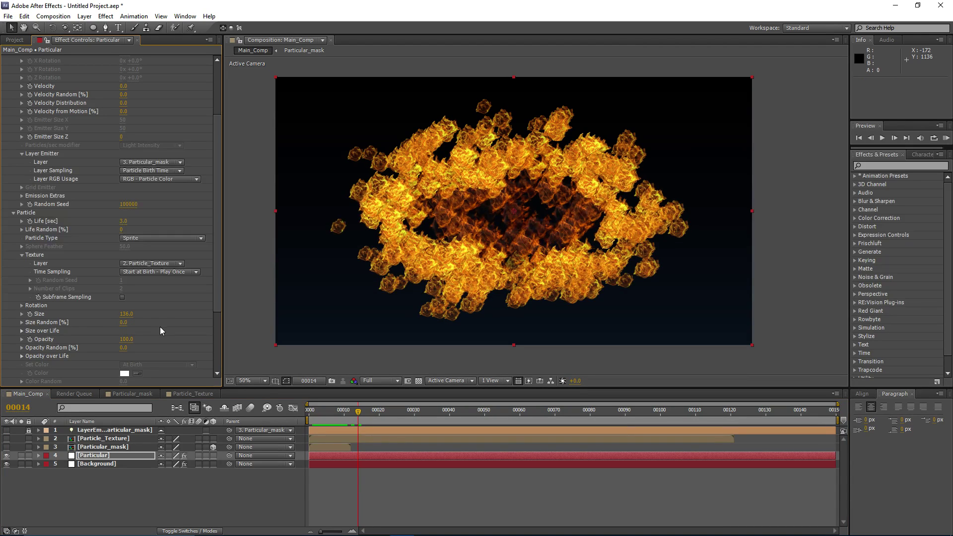
Step: Set the particles' Size Random to 75% and Random Rotation to 100, and check the particles at frame 20
click(124, 323)
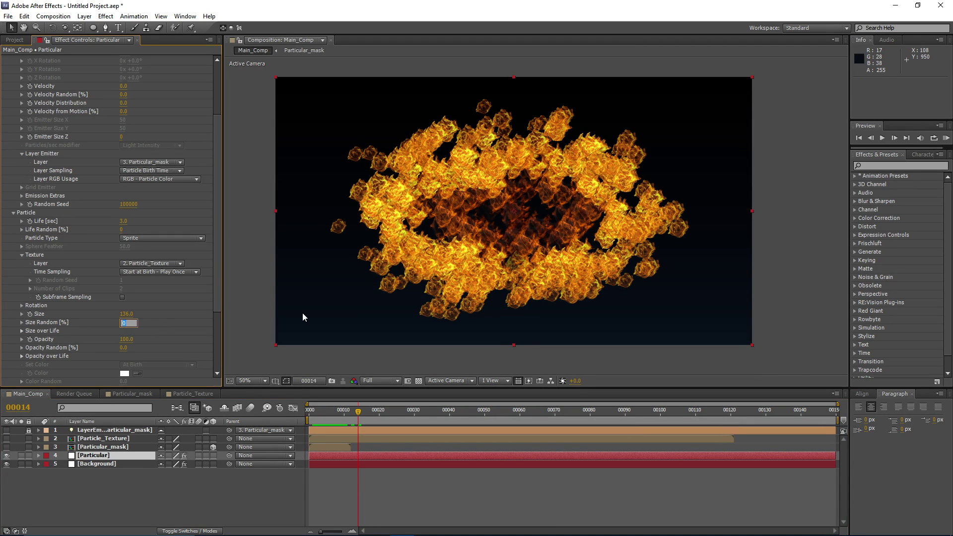
key(Return)
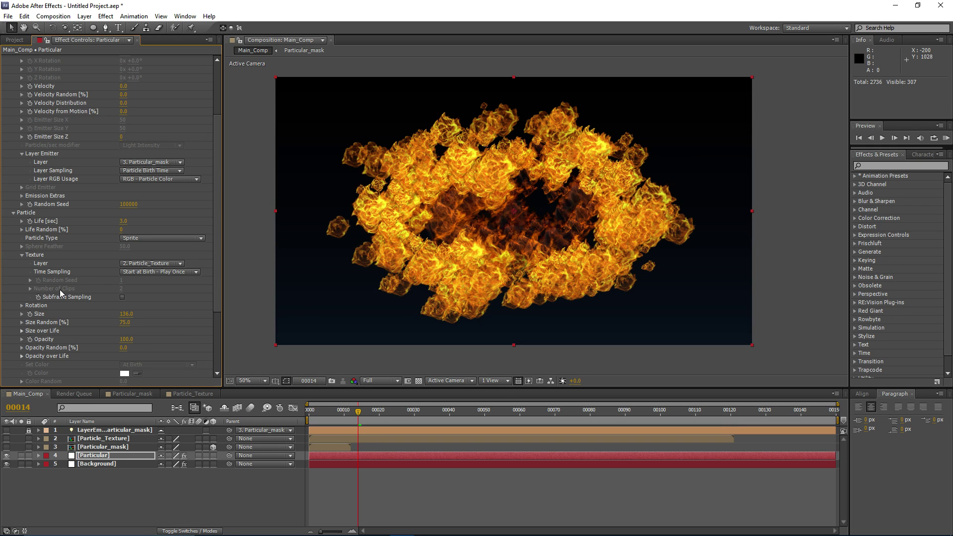
click(21, 305)
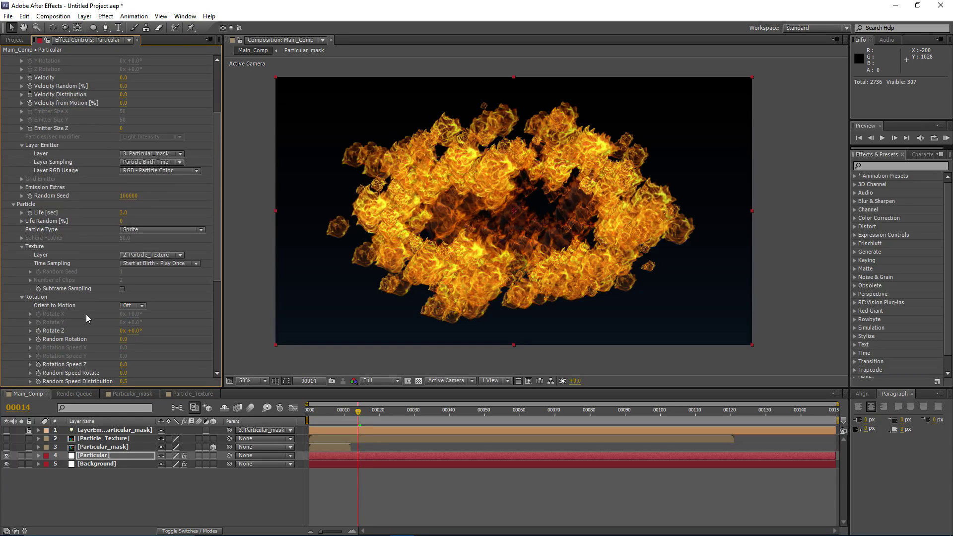
click(124, 339)
text(100)
key(Return)
drag(354, 421, 379, 421)
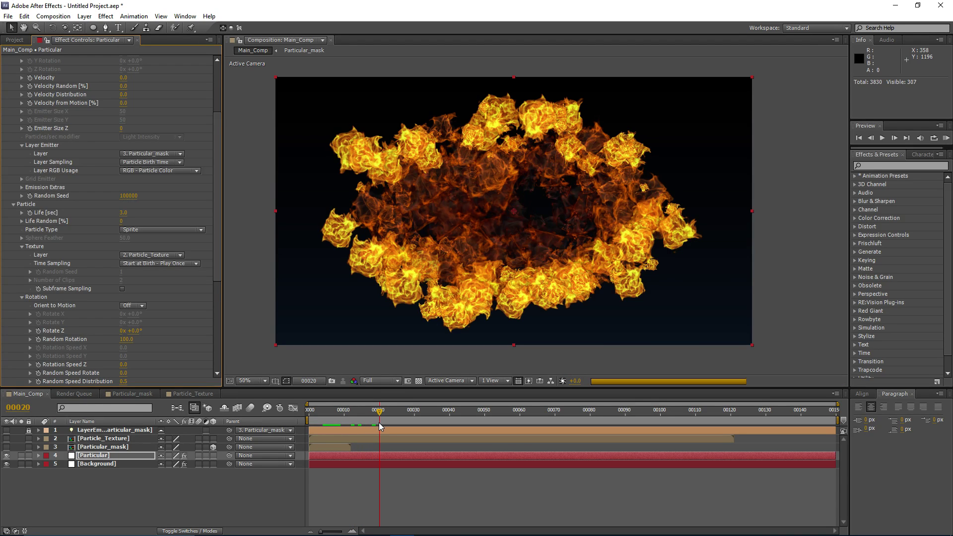
Step: Raise the emitter's Particles/sec to 8900 and check the denser explosion at frame 16
scroll(137, 189, up, 4)
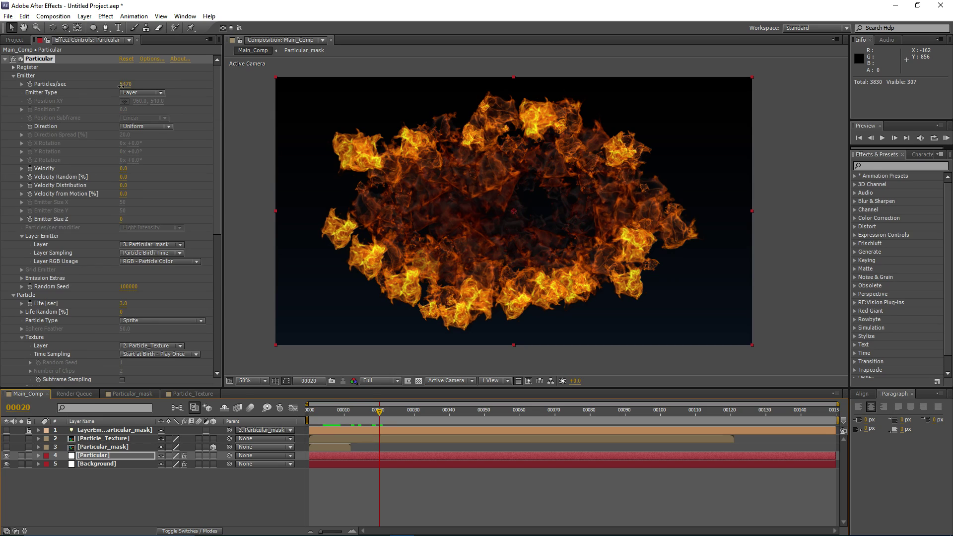
drag(139, 91, 142, 91)
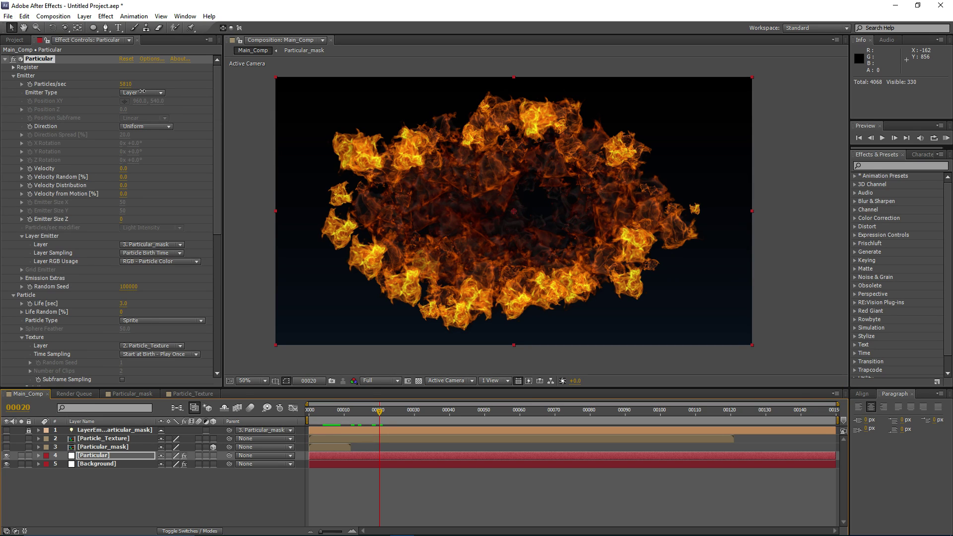
drag(217, 96, 277, 103)
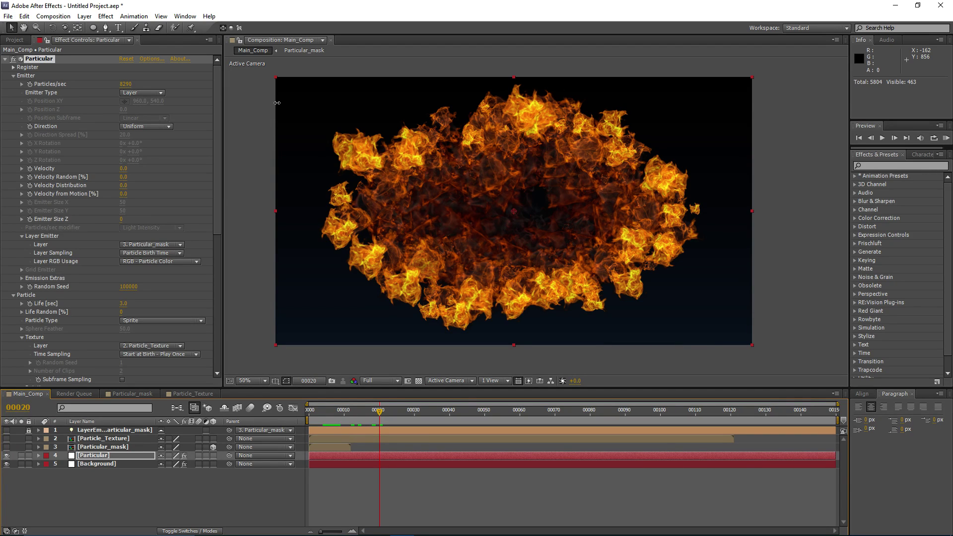
drag(175, 83, 171, 84)
drag(379, 410, 364, 425)
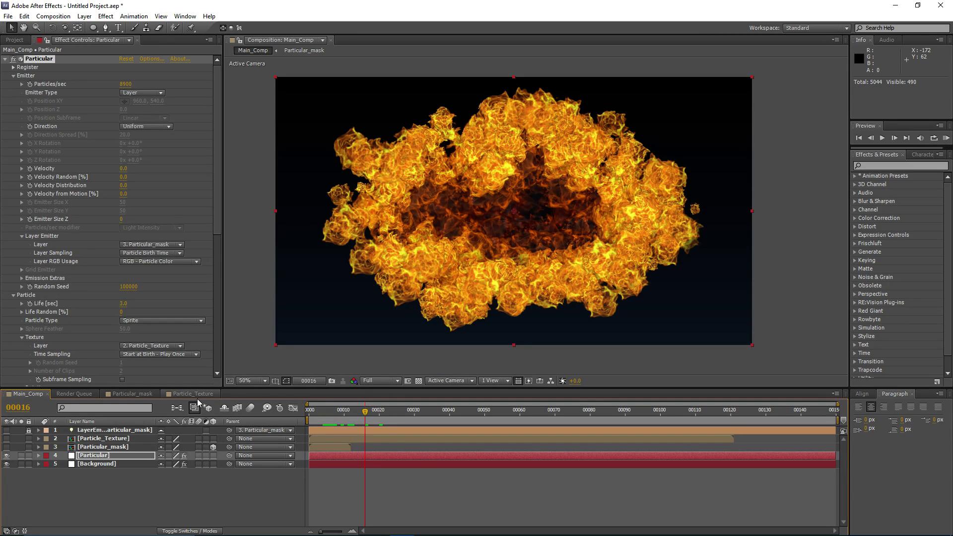
Step: In the Particular_mask composition, set the Mask layer's Fractal Noise Evolution to 1x +236°, Contrast to 530 and Brightness to -49
click(145, 395)
drag(375, 416, 184, 416)
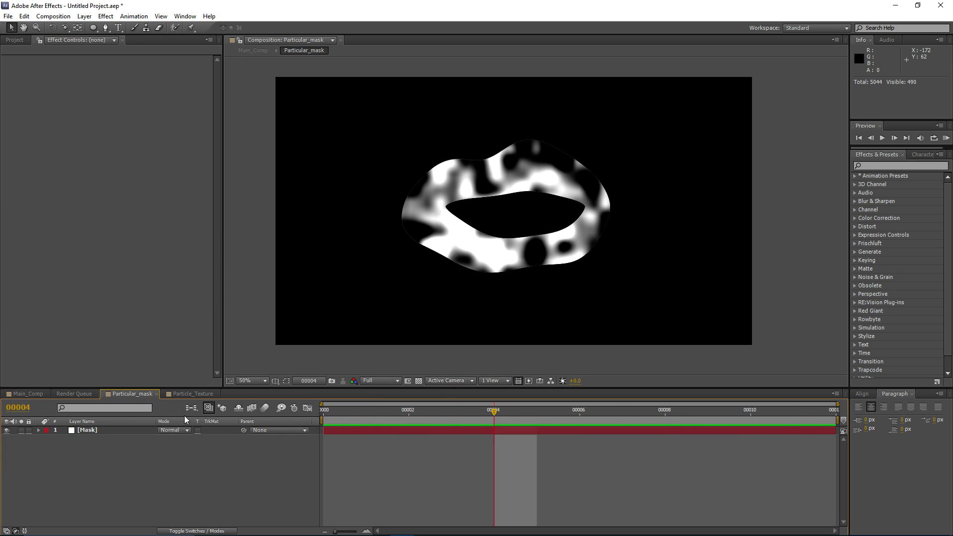
click(90, 434)
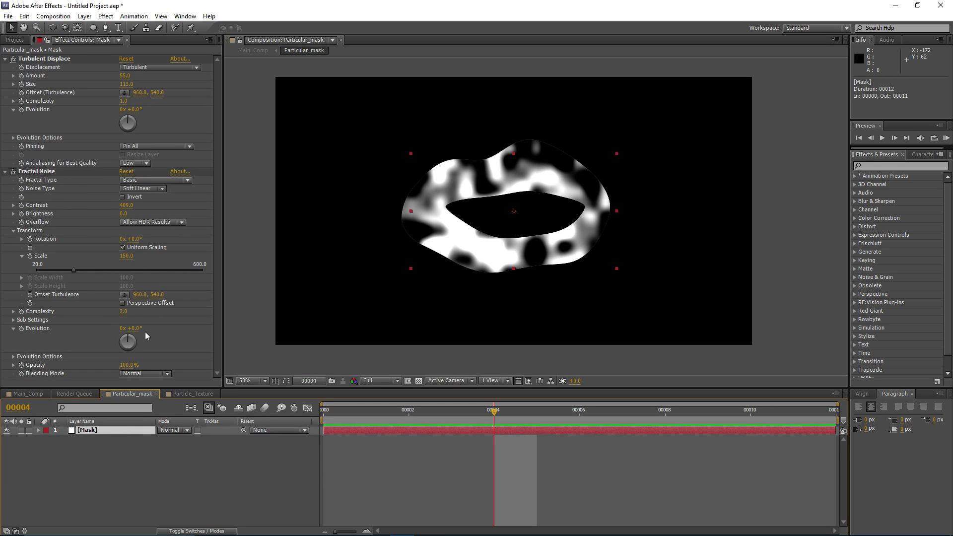
drag(138, 328, 436, 331)
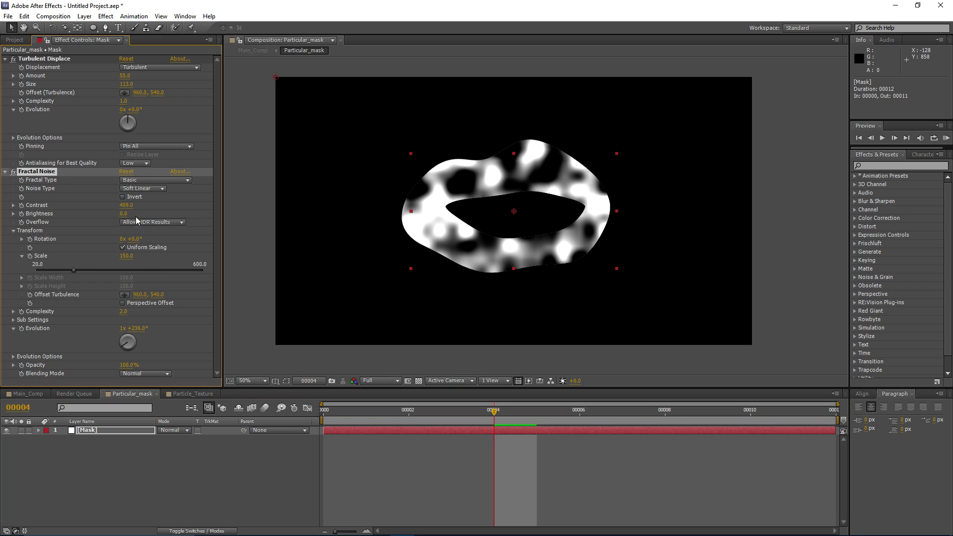
drag(126, 214, 186, 207)
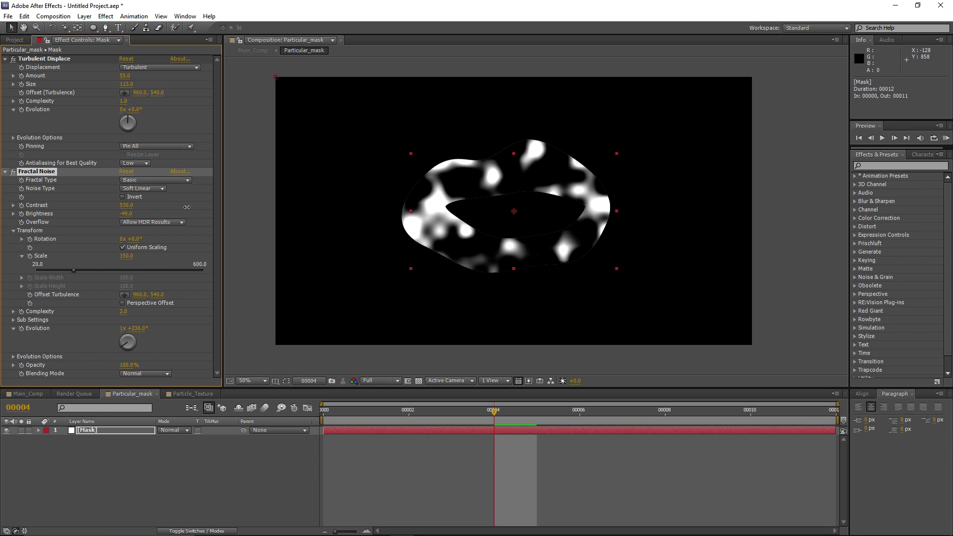
Step: Check the explosion in Main_Comp with the adjusted noise, and return to the Particular_mask composition
click(30, 393)
drag(329, 417, 579, 421)
click(147, 396)
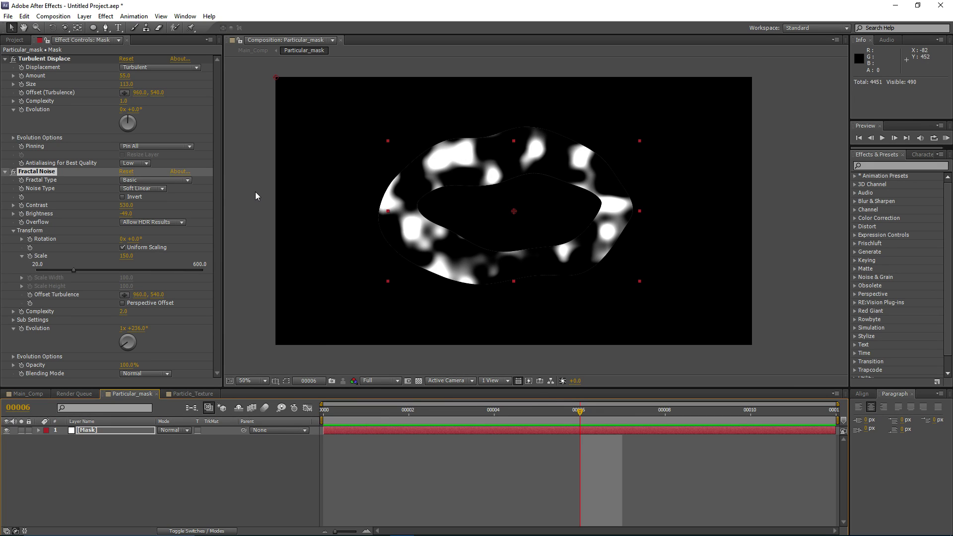
Step: Reveal the Mask layer's mask paths and try narrowing one ellipse horizontally at frame 11, with Mask 2 selected for comparison
click(395, 419)
key(m)
drag(394, 418, 785, 417)
click(286, 381)
click(330, 211)
double_click(331, 211)
drag(330, 211, 393, 212)
click(99, 455)
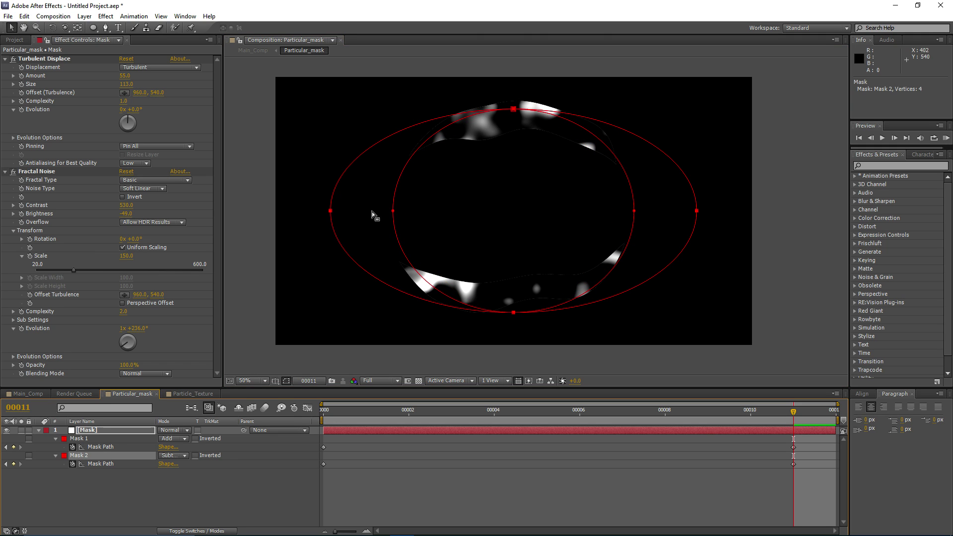
Step: Try narrowing the wider ellipse at frame 11, check the explosion in Main_Comp, and undo the mask path edits
double_click(329, 211)
drag(329, 211, 419, 211)
click(9, 397)
drag(346, 412, 567, 418)
click(142, 398)
key(k)
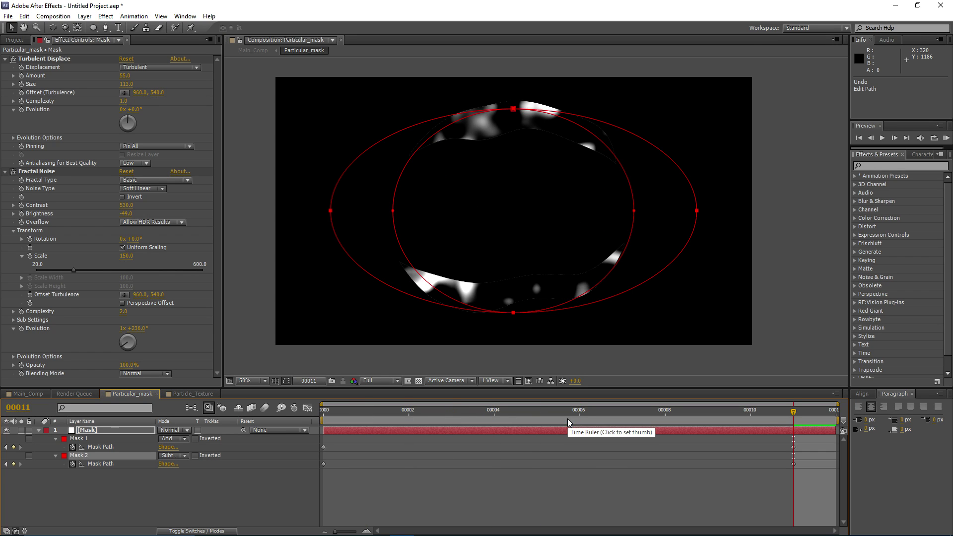
click(555, 499)
Step: Preview the ring mask's expansion in Particular_mask from the first frame through frame 8
click(706, 420)
key(space)
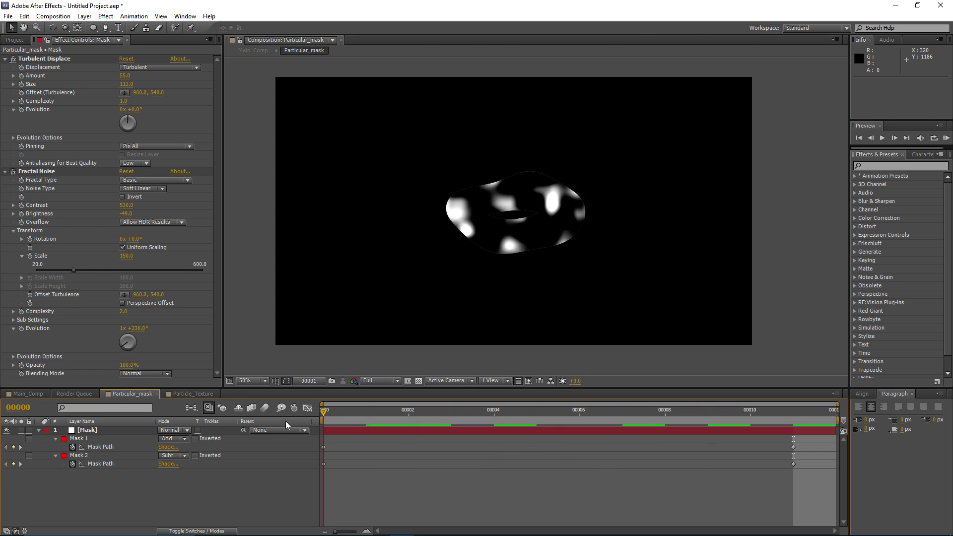
click(494, 411)
click(463, 430)
drag(498, 410, 665, 410)
click(548, 448)
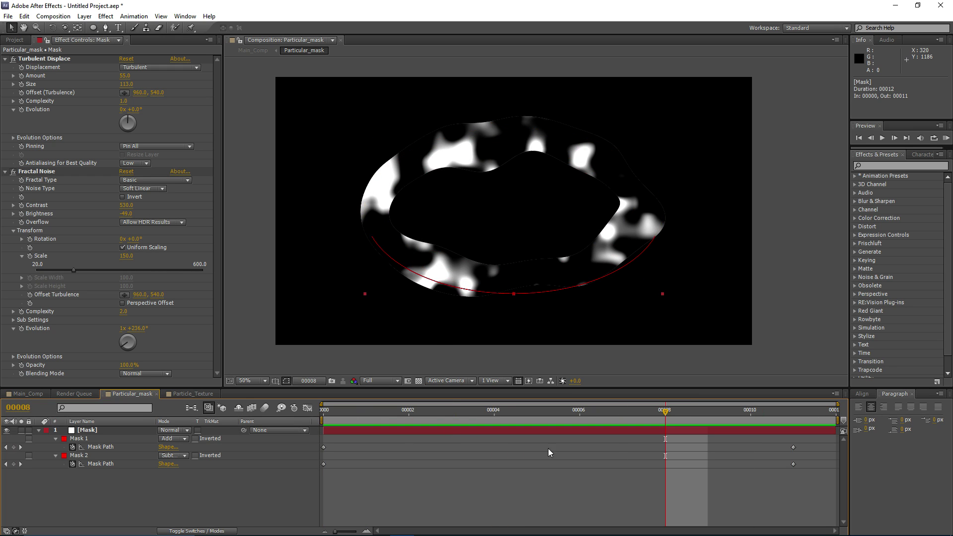
Step: Check the explosion in Main_Comp at frame 17 and review Particular's emitter and particle settings
click(29, 393)
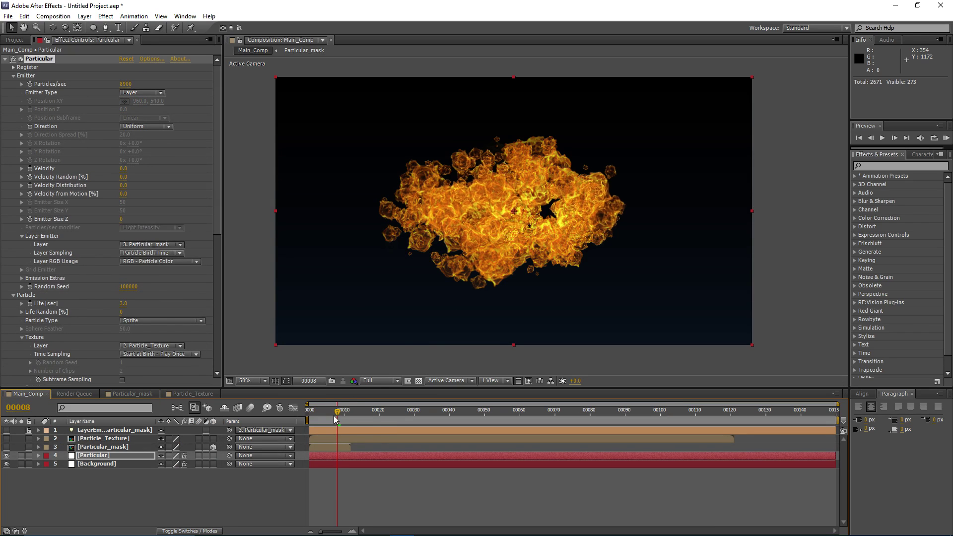
drag(337, 420, 370, 421)
scroll(125, 286, down, 8)
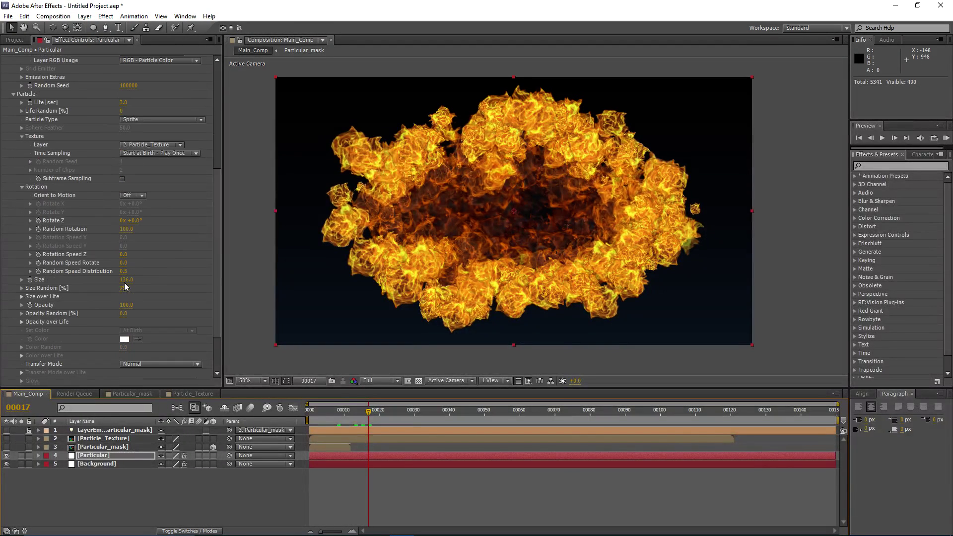
scroll(174, 320, down, 3)
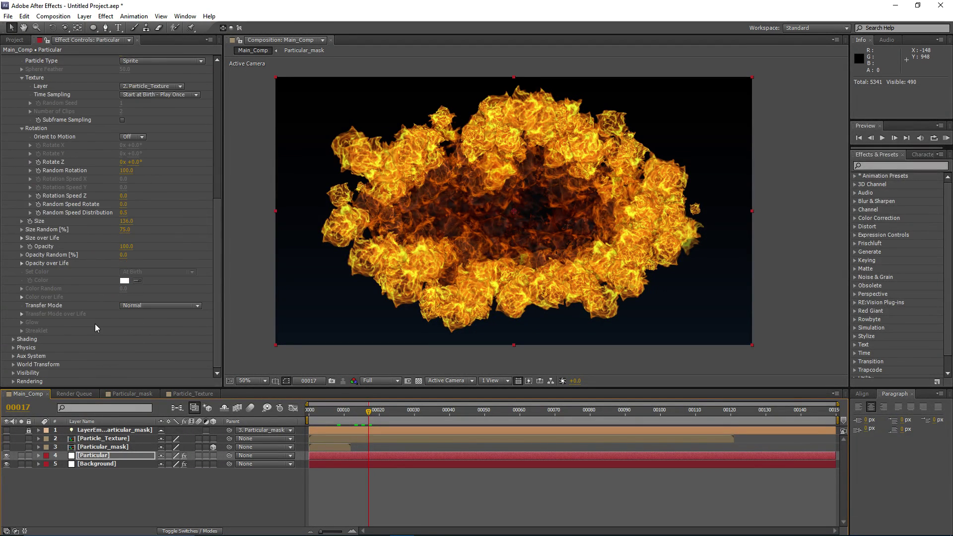
scroll(95, 324, up, 13)
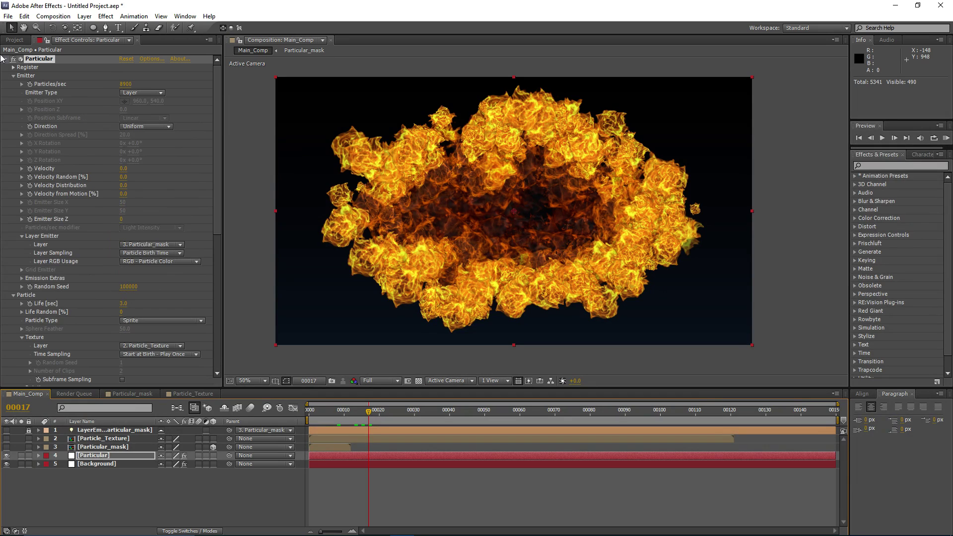
Step: Collapse the Particular settings and apply a Turbulent Displace effect to the Particular layer
click(5, 59)
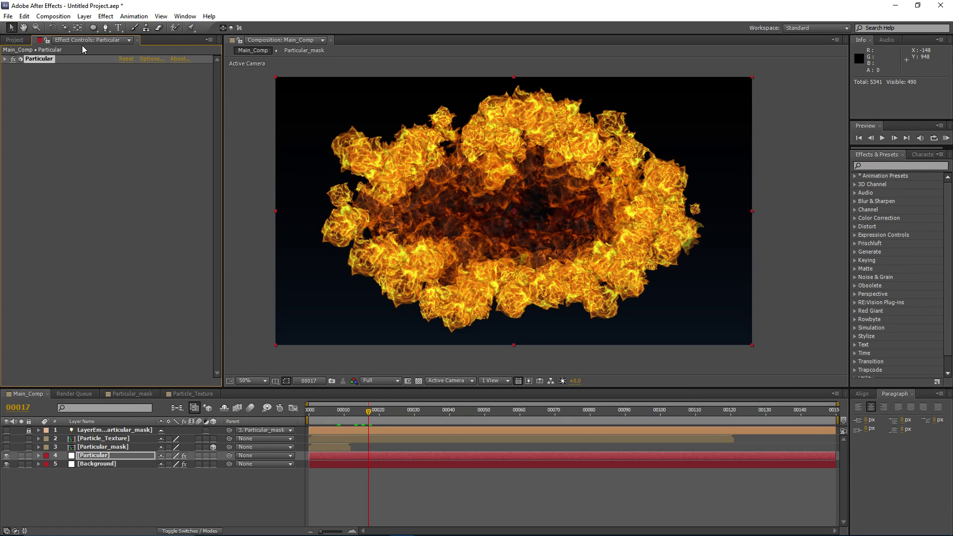
click(105, 15)
mouse_move(137, 135)
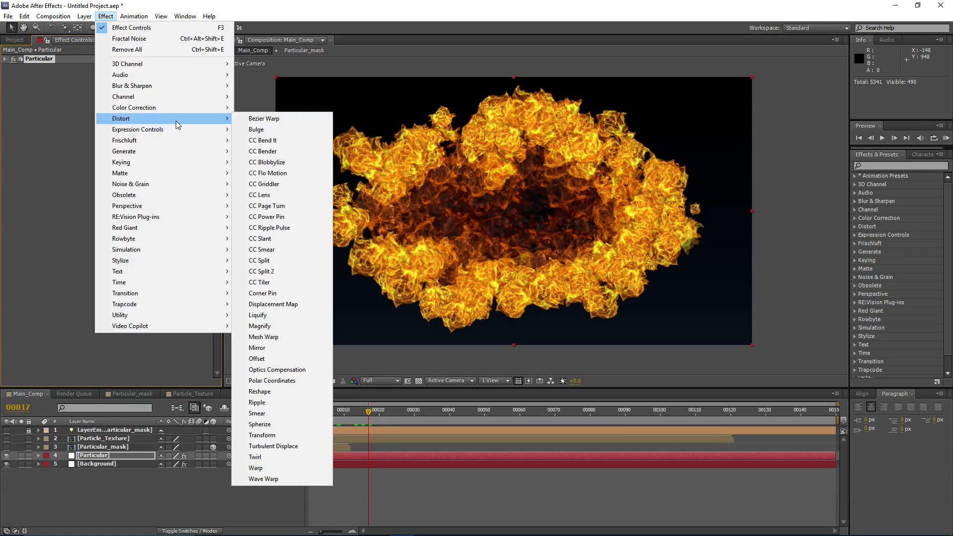
click(255, 447)
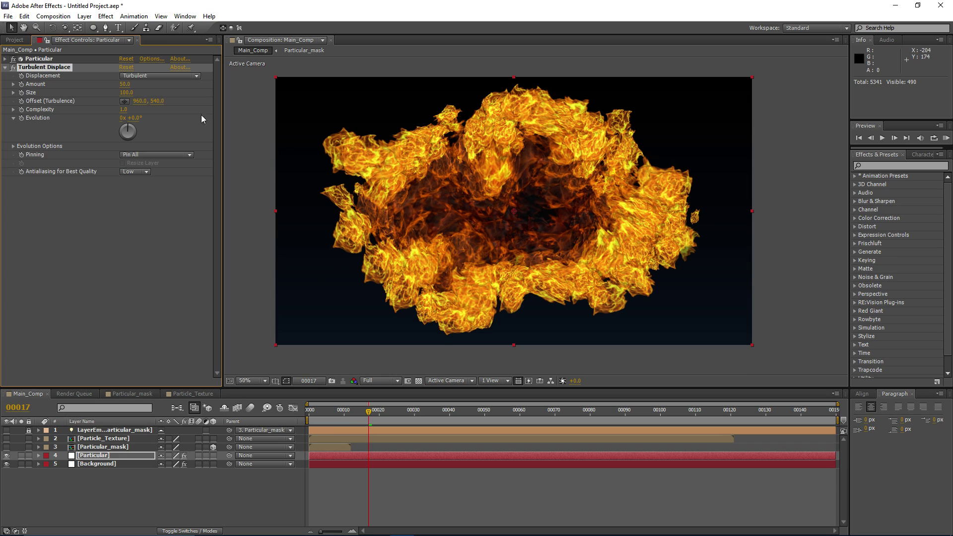
Step: Set the Particular layer's Turbulent Displace Size to 35 and Amount to 54, and inspect the distorted flames
click(125, 84)
key(Return)
text(35)
key(Return)
drag(126, 85, 130, 87)
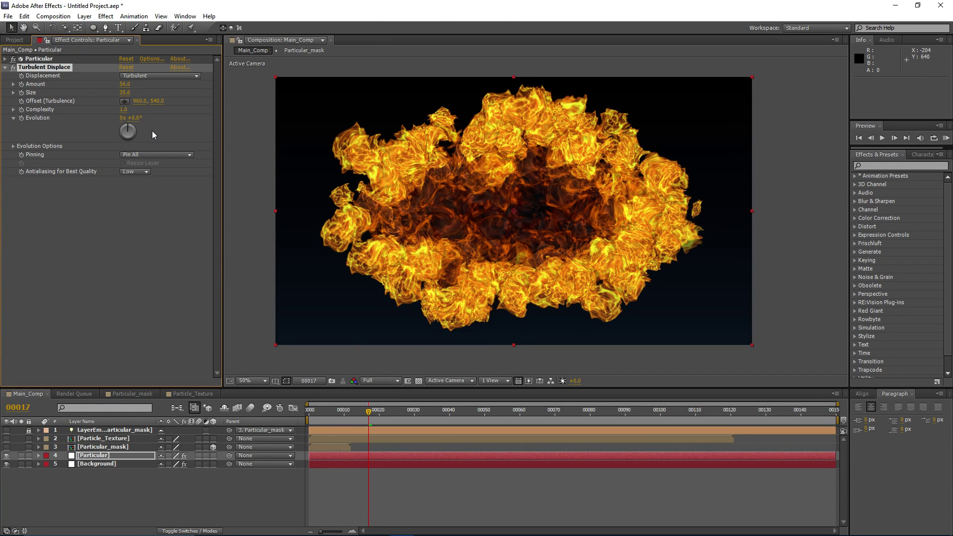
drag(129, 85, 155, 112)
scroll(484, 201, right, 1)
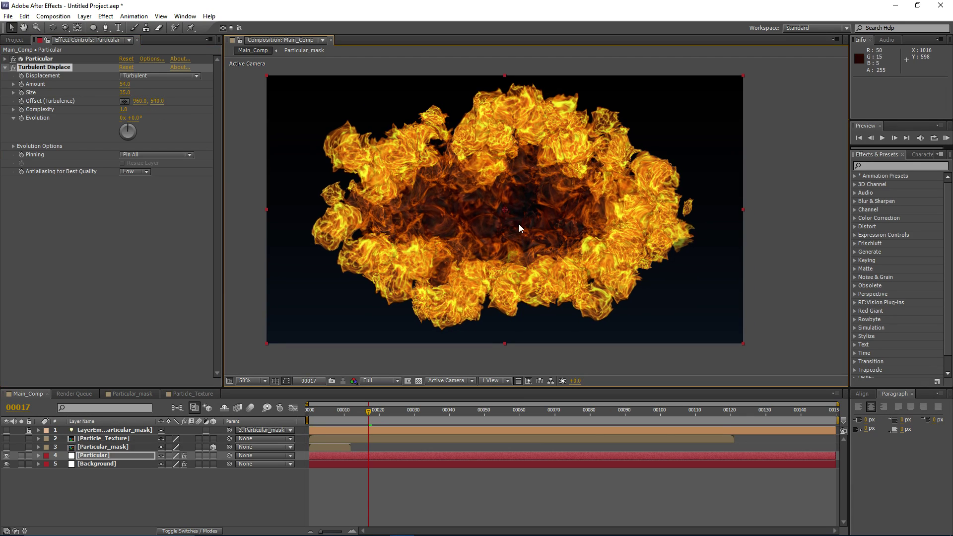
Step: Apply a Curves effect to the Particular layer and start keyframing its curve at frame 12
click(105, 16)
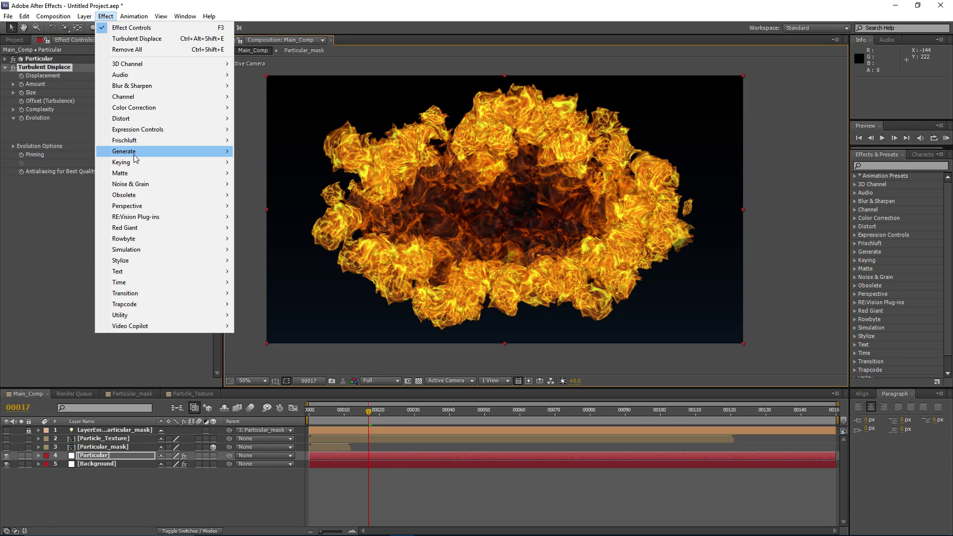
mouse_move(143, 114)
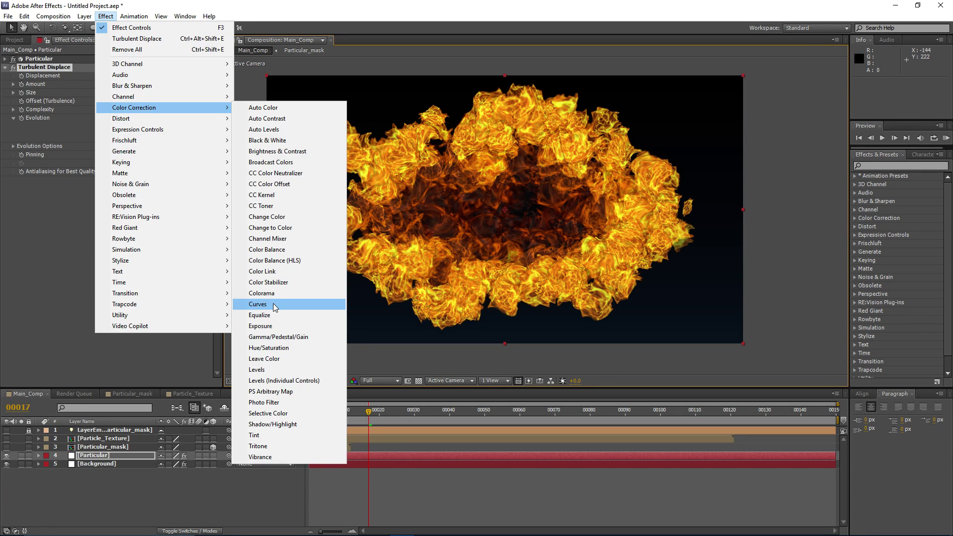
click(303, 304)
drag(364, 417, 350, 418)
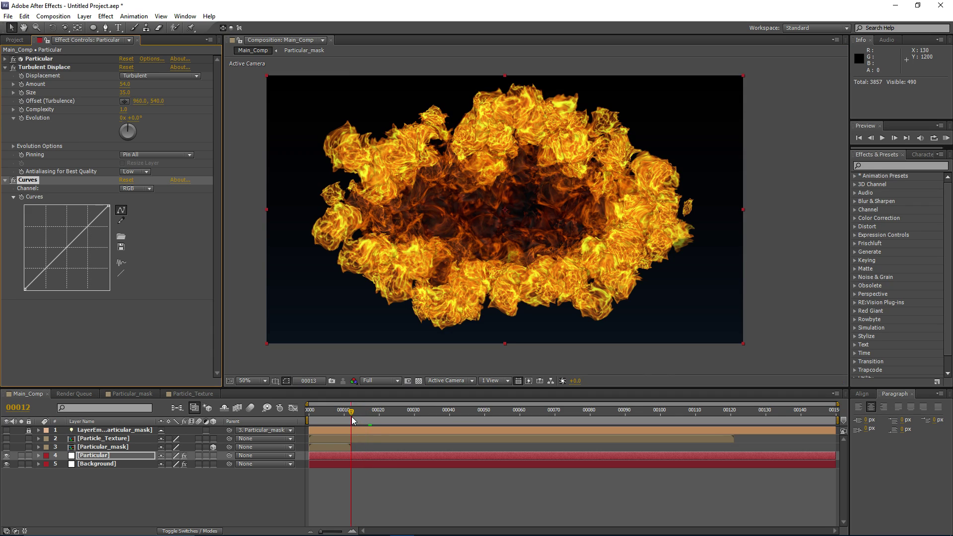
click(21, 199)
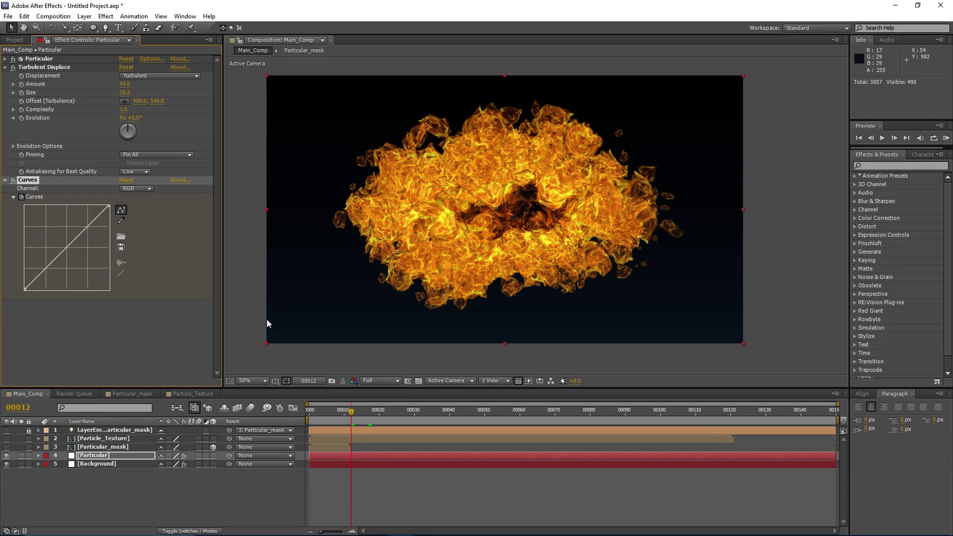
Step: Shape the RGB curve into a slight S for contrast and raise the highlights of the Green curve
drag(86, 228, 76, 227)
drag(53, 258, 48, 269)
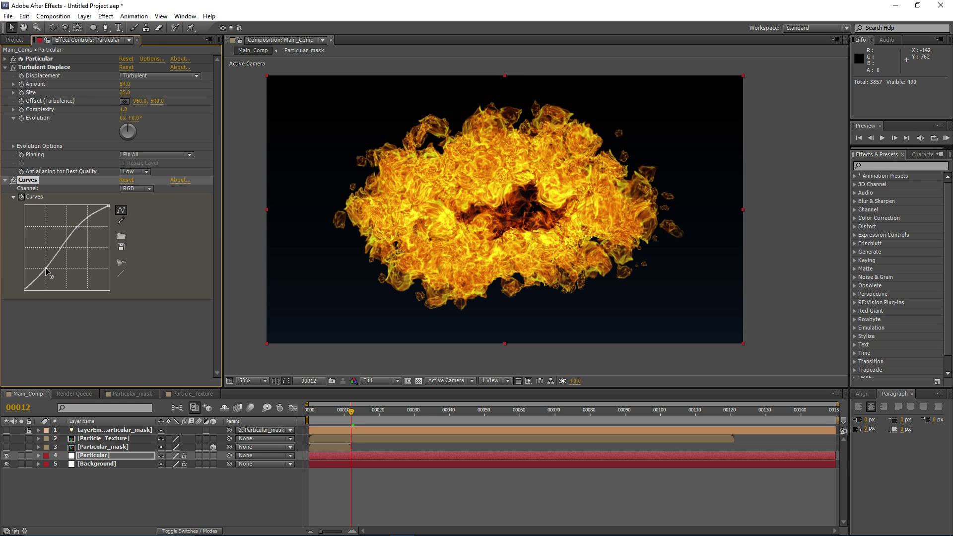
click(141, 188)
click(132, 219)
drag(87, 222, 56, 254)
drag(87, 222, 86, 223)
drag(56, 259, 58, 257)
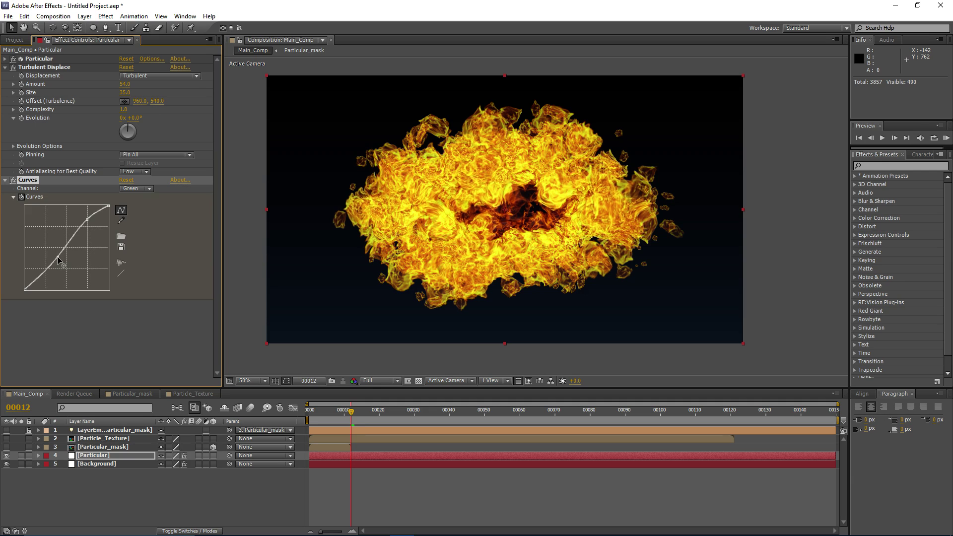
Step: Slightly lift the black point of the Red channel's curve at frame 12
click(136, 189)
click(132, 209)
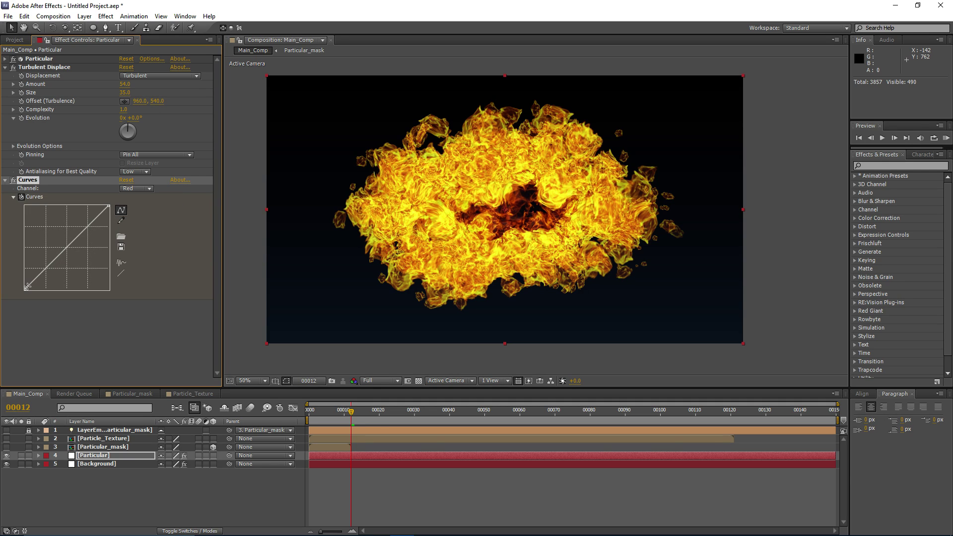
drag(22, 286, 16, 283)
Step: Set the Particular layer's Turbulent Displace Amount to 35
mouse_move(126, 86)
mouse_down()
mouse_move(116, 86)
mouse_move(126, 88)
mouse_up()
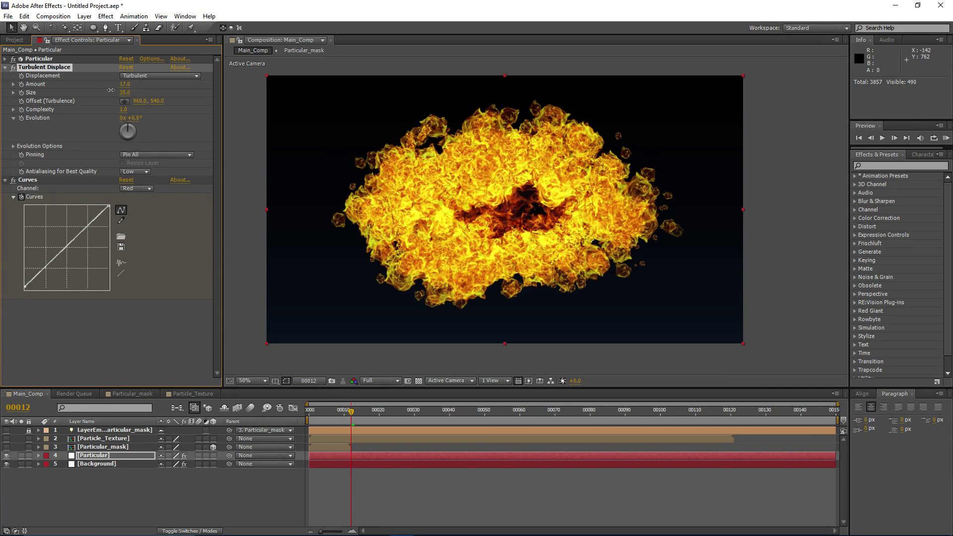
click(126, 86)
text(35)
key(Return)
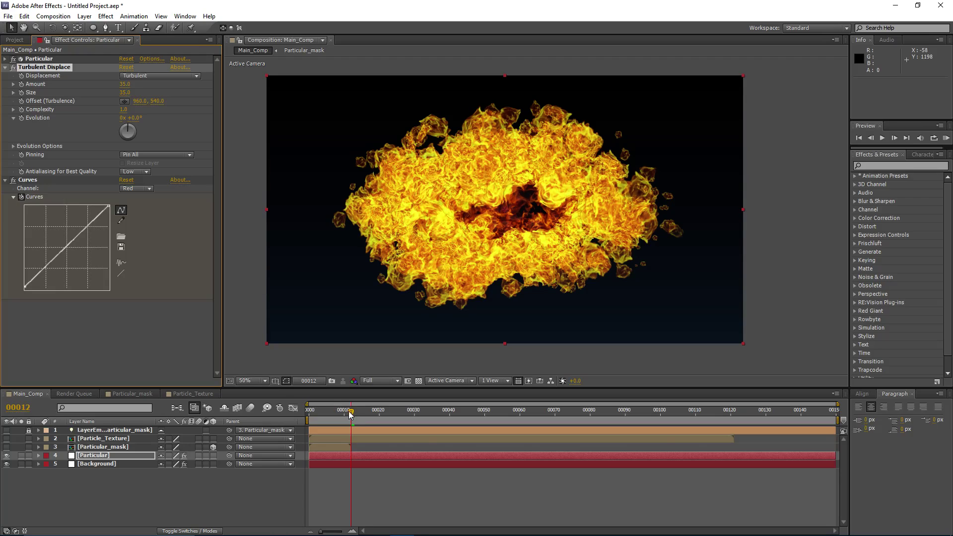
Step: Reveal the Particular layer's keyframes, and at frame 35 reset Curves and shape the RGB curve into an S
click(339, 455)
key(u)
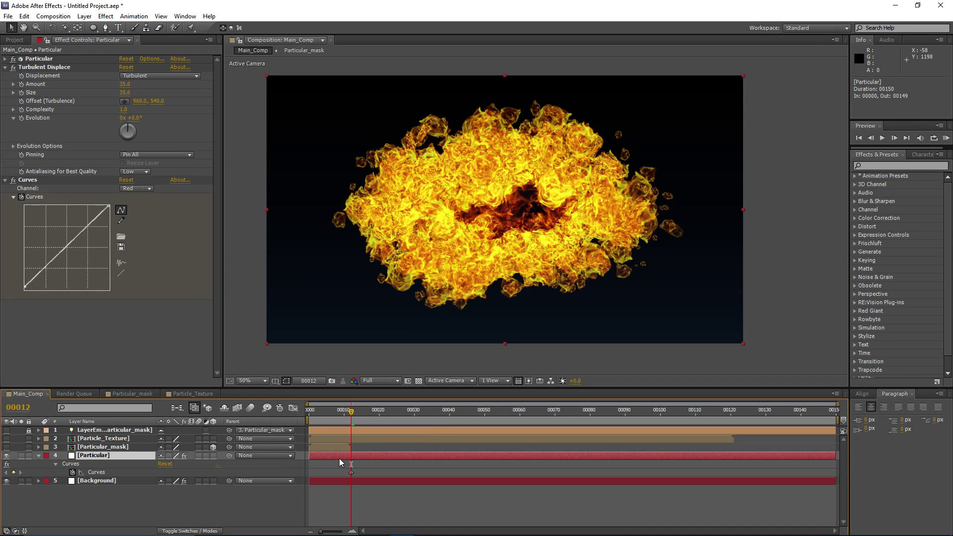
mouse_move(385, 410)
mouse_down()
mouse_move(373, 411)
mouse_move(397, 419)
mouse_up()
click(421, 416)
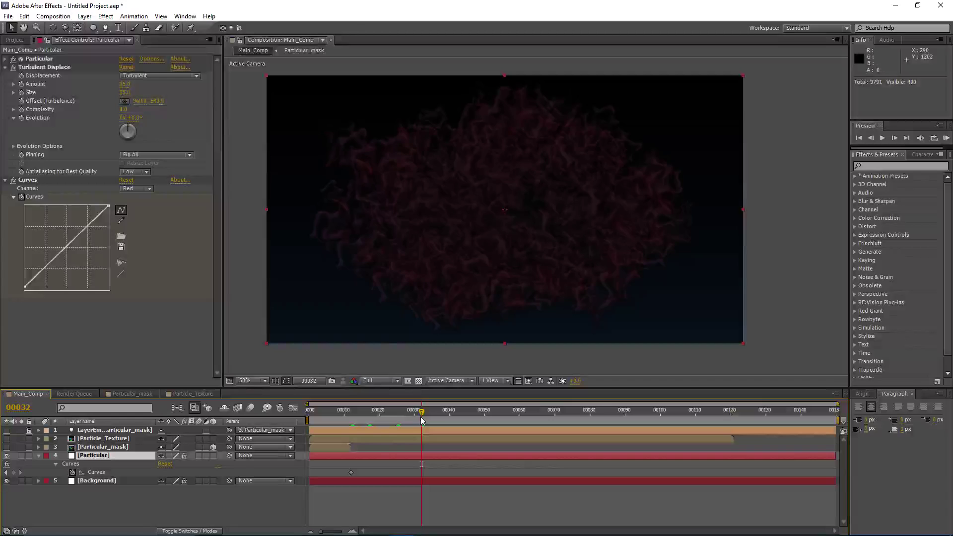
drag(418, 419, 432, 416)
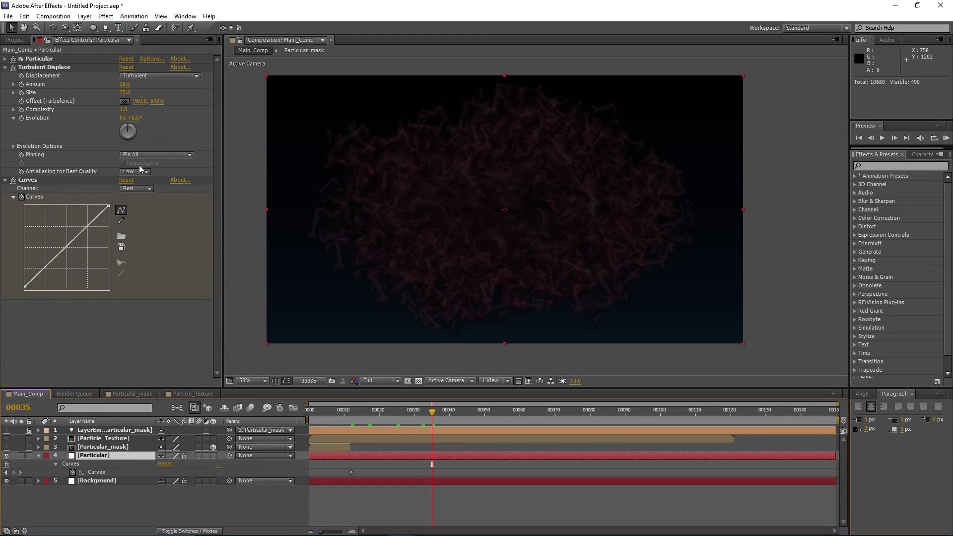
click(127, 180)
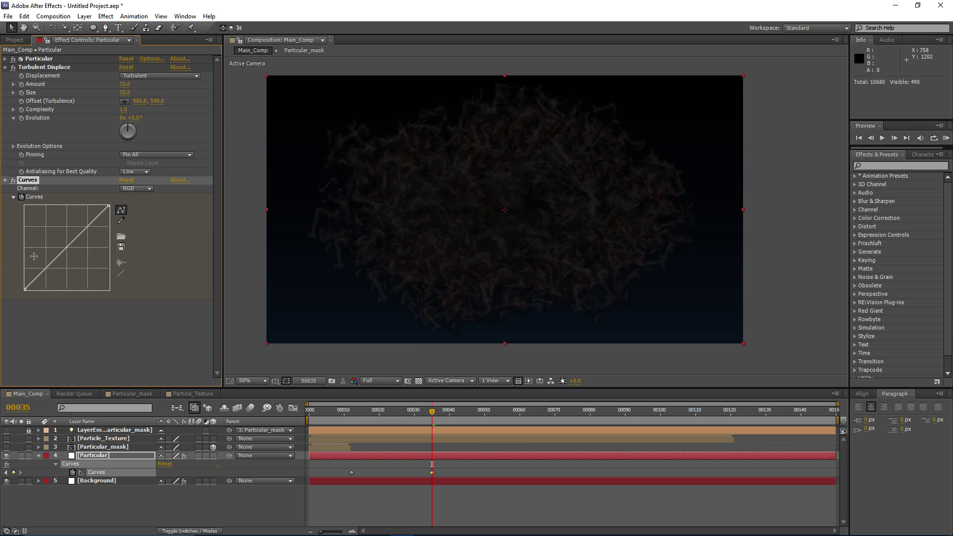
drag(30, 280, 38, 280)
drag(85, 231, 81, 226)
Step: Slightly lift the black point of the Blue channel's curve at frame 35
click(136, 189)
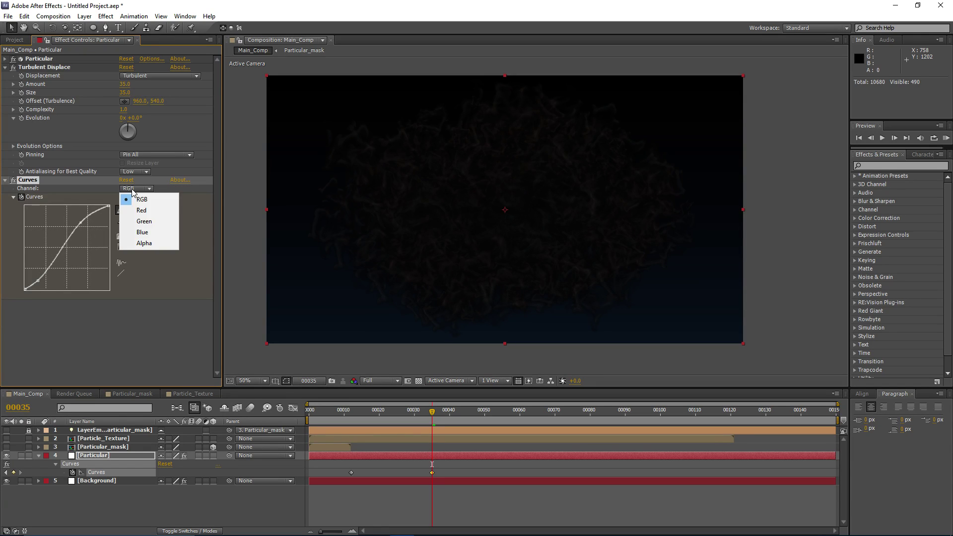
click(144, 231)
drag(24, 287, 22, 287)
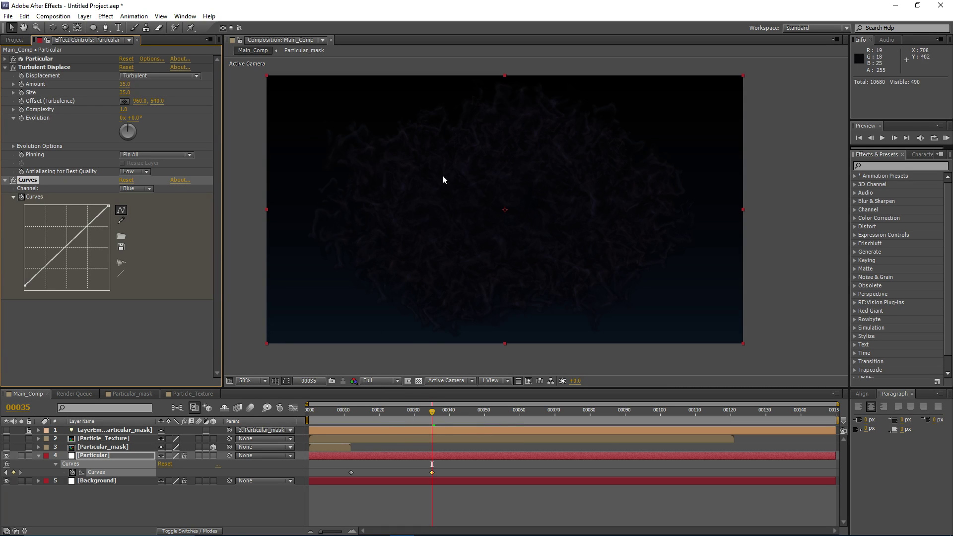
Step: Add a Glow effect to the Particular layer at frame 12, with Glow Radius 120 and Glow Intensity 0.2
drag(431, 413, 351, 422)
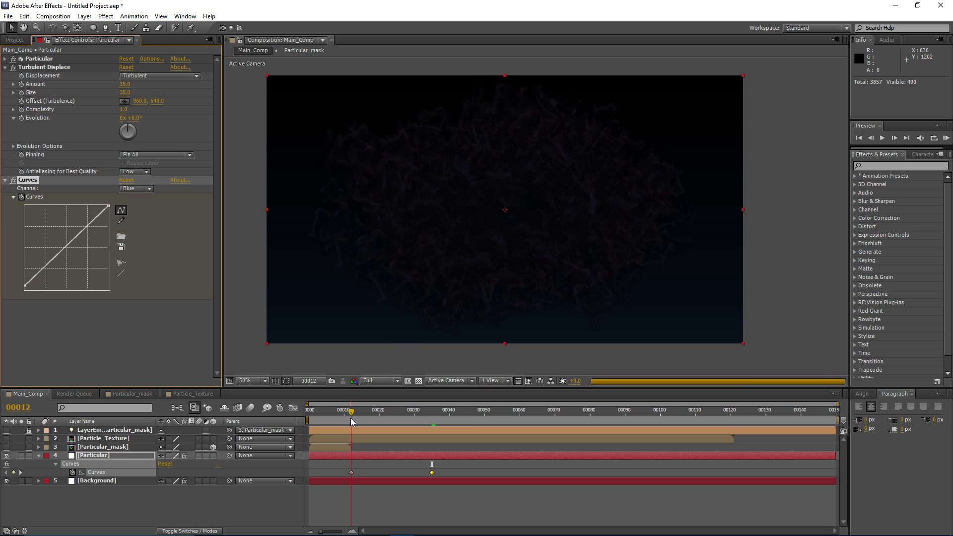
click(106, 16)
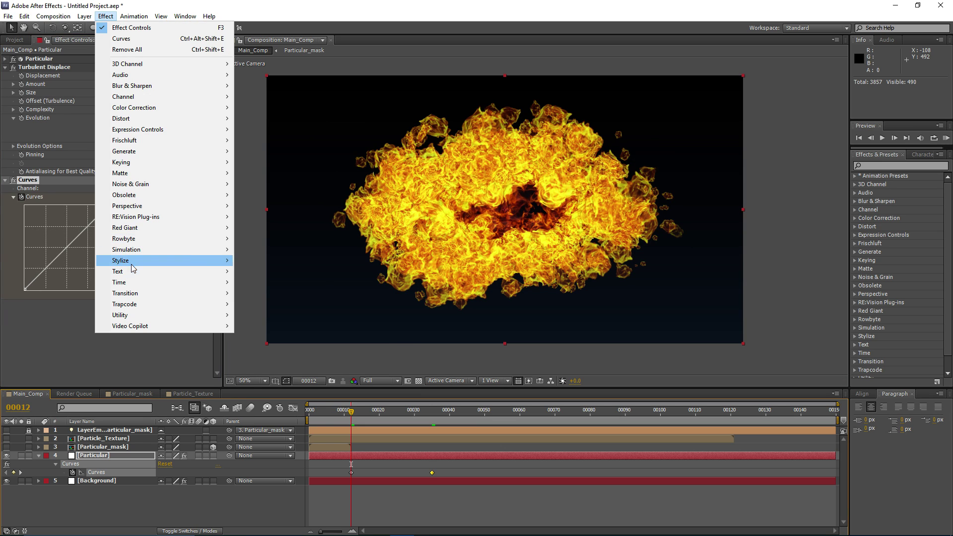
mouse_move(124, 260)
click(253, 413)
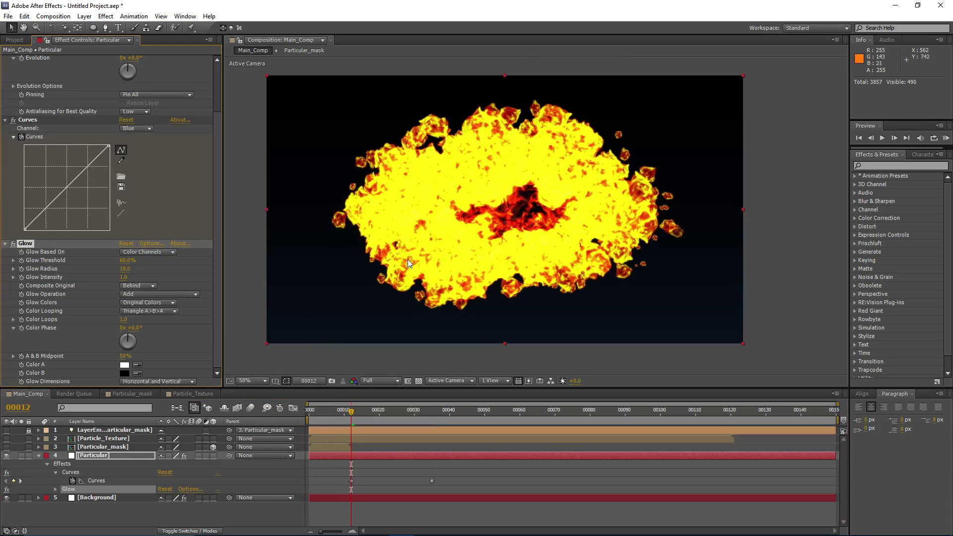
drag(397, 267, 391, 242)
drag(125, 268, 175, 269)
mouse_move(119, 282)
mouse_down()
mouse_move(89, 289)
mouse_move(131, 276)
mouse_up()
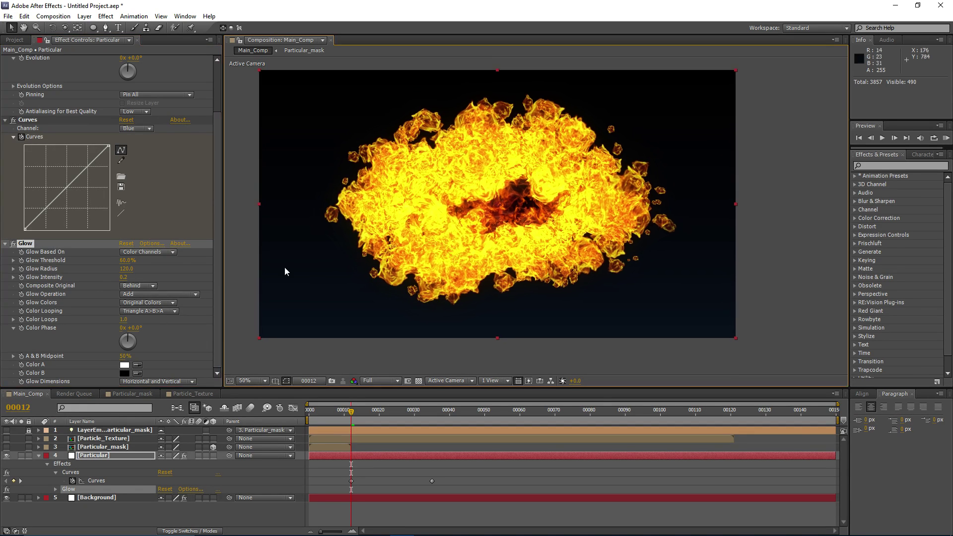
Step: Keyframe the Glow Intensity from 0.2 at frame 12 to 0 at frame 36
drag(123, 277, 128, 287)
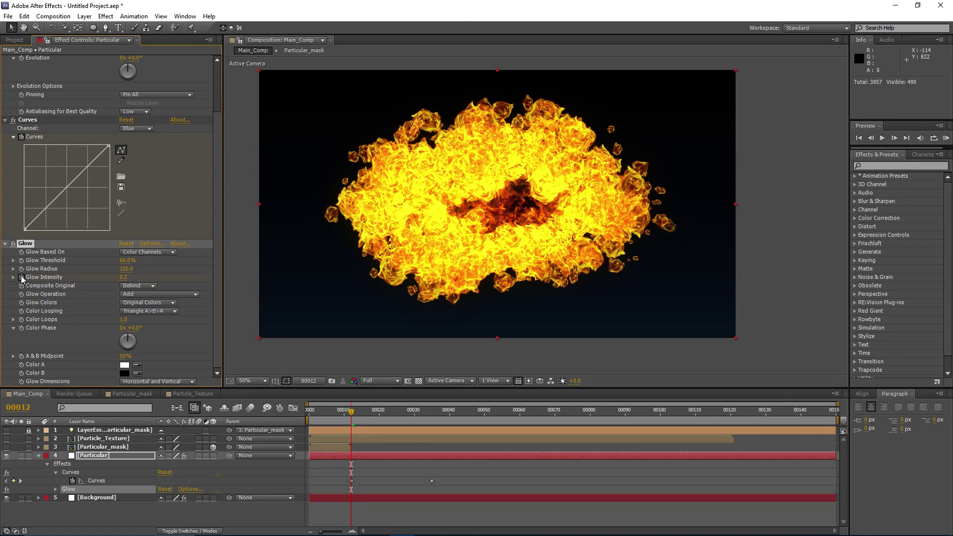
drag(370, 416, 435, 425)
click(123, 277)
text(0)
key(Return)
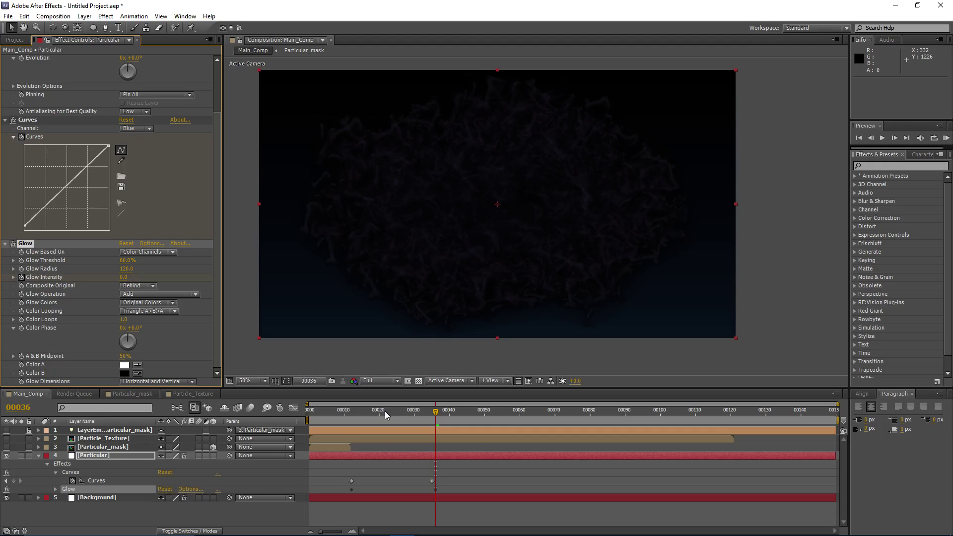
mouse_move(402, 411)
mouse_down()
mouse_move(332, 425)
mouse_move(392, 417)
mouse_up()
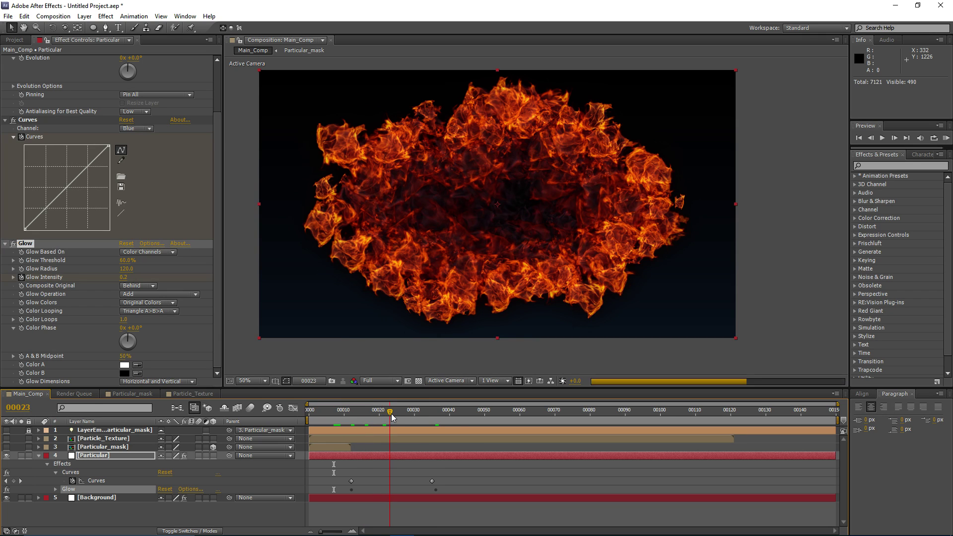
Step: Set the Random Seed of the Particular effect's emitter to 100960
scroll(126, 254, up, 3)
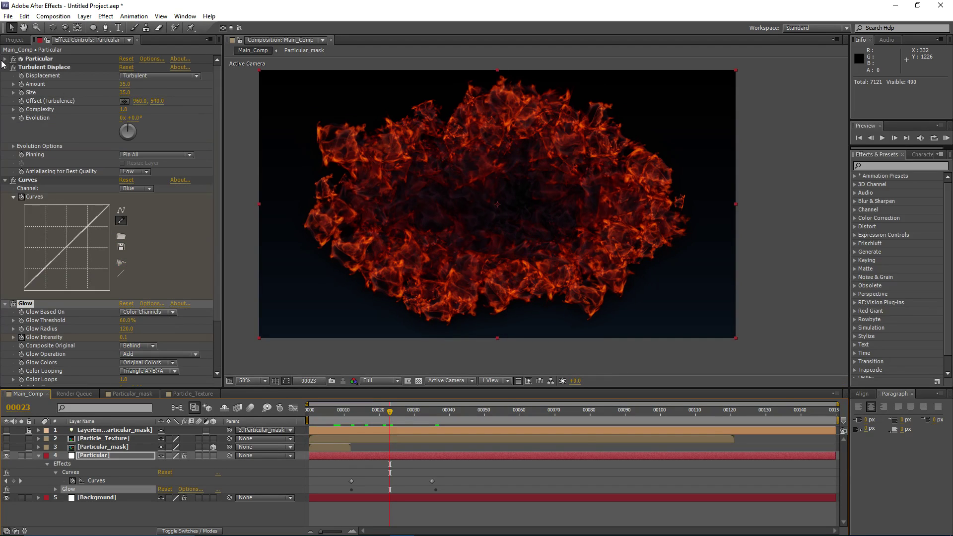
click(5, 59)
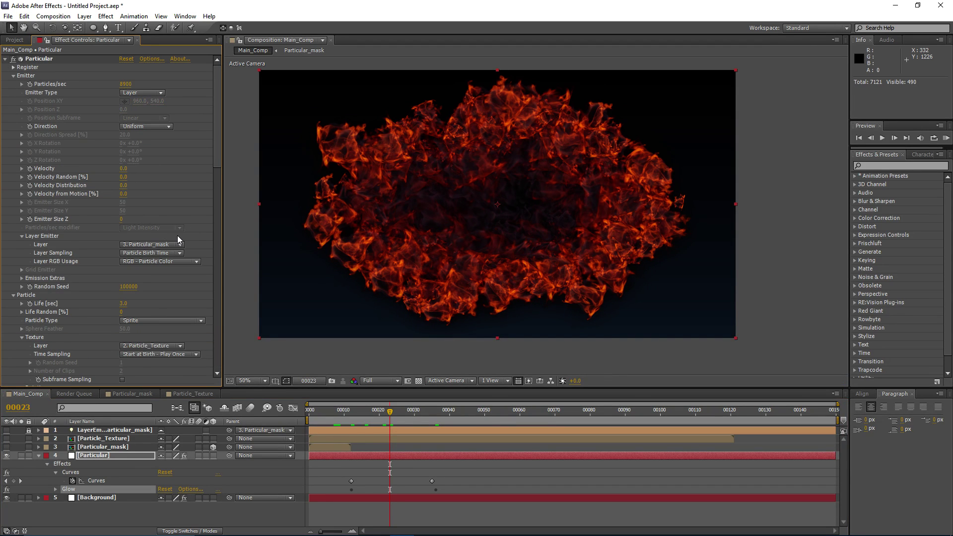
scroll(178, 233, down, 1)
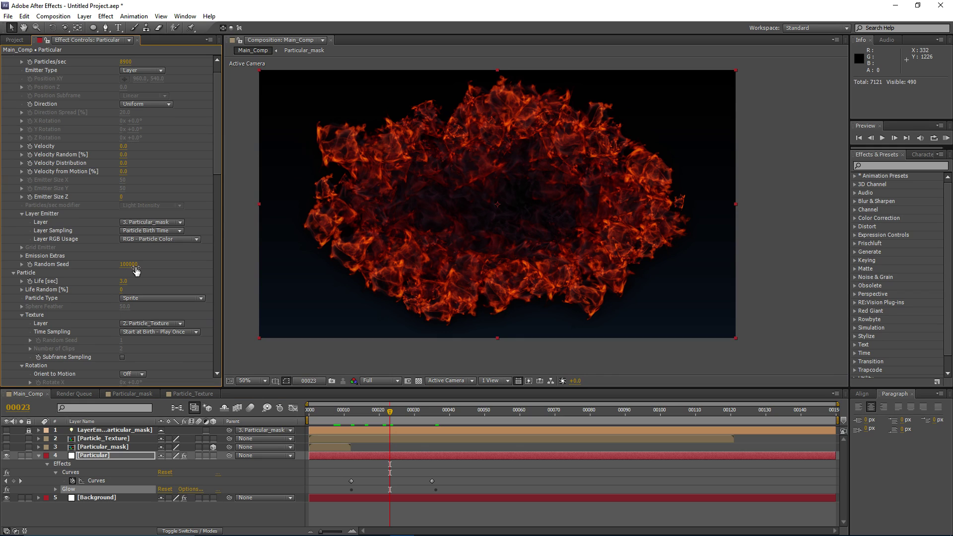
drag(131, 270, 160, 270)
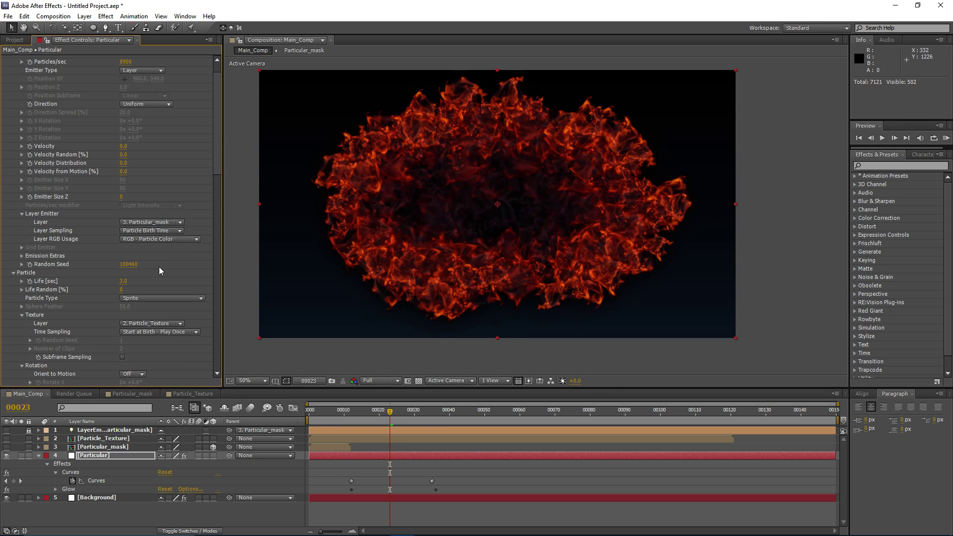
drag(152, 265, 161, 267)
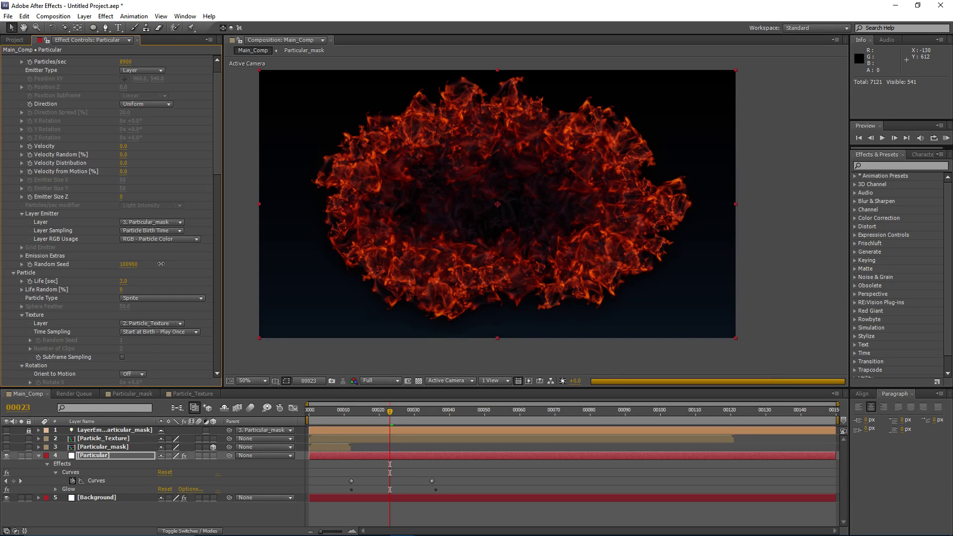
Step: Review the fire explosion at several frames and compare it with the ring animation in the Particular_mask composition
drag(368, 410, 355, 416)
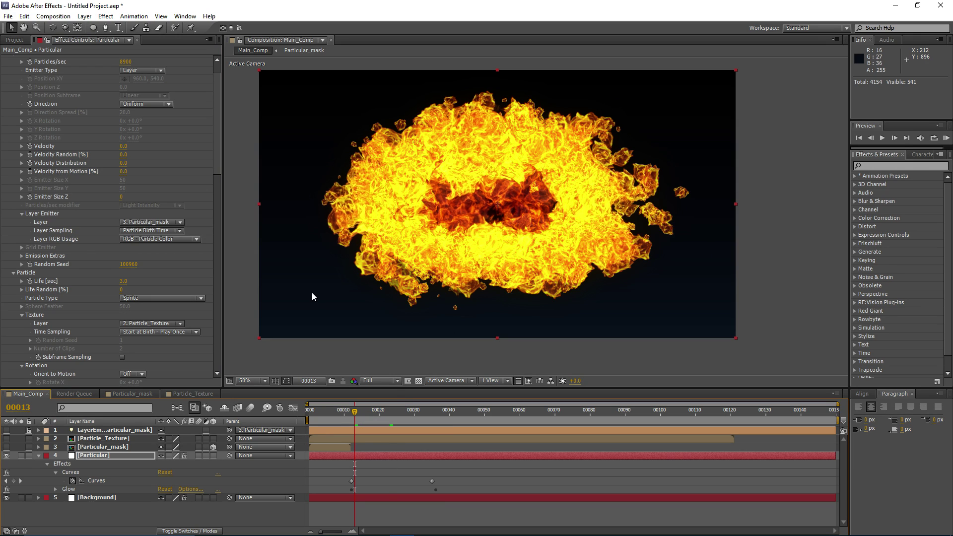
click(378, 408)
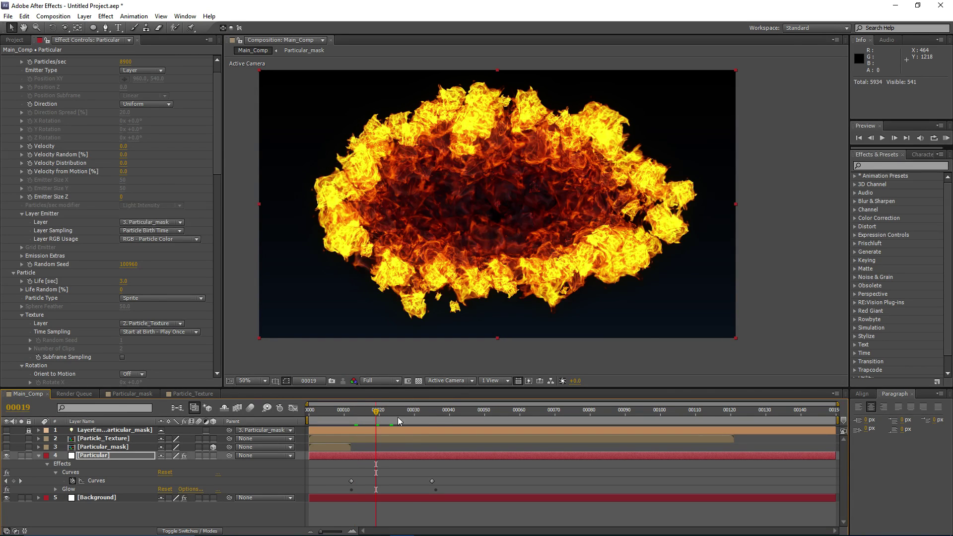
click(415, 417)
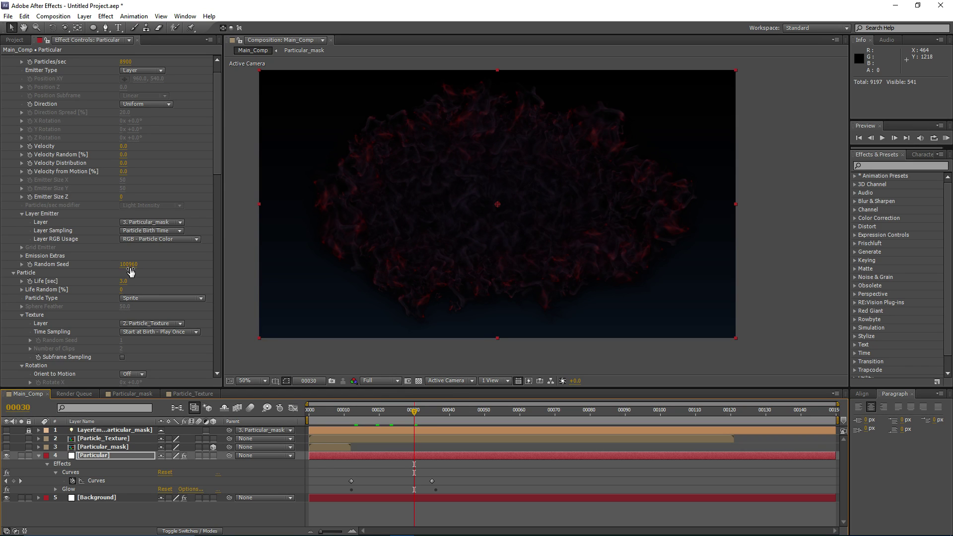
click(130, 393)
drag(379, 415, 750, 416)
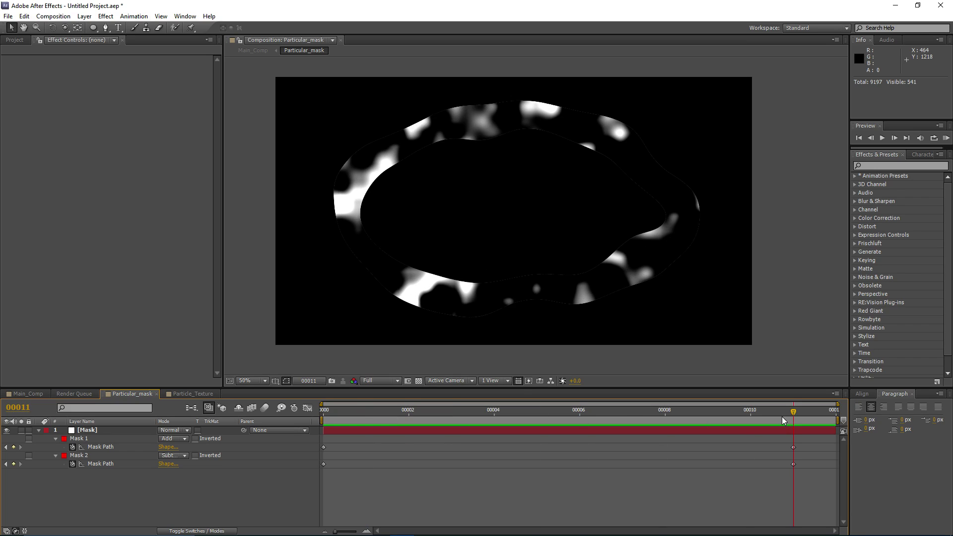
click(28, 394)
click(375, 412)
drag(388, 413, 356, 419)
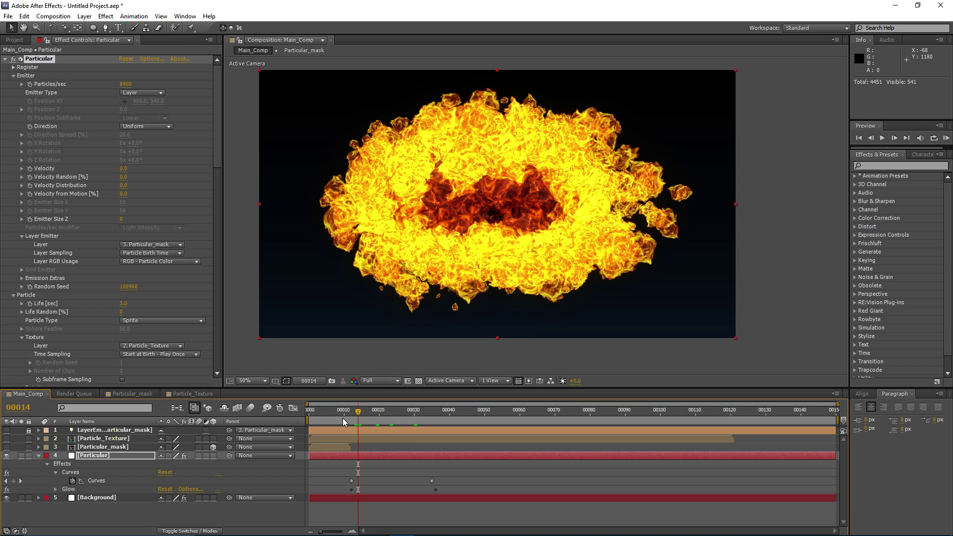
drag(355, 418, 354, 419)
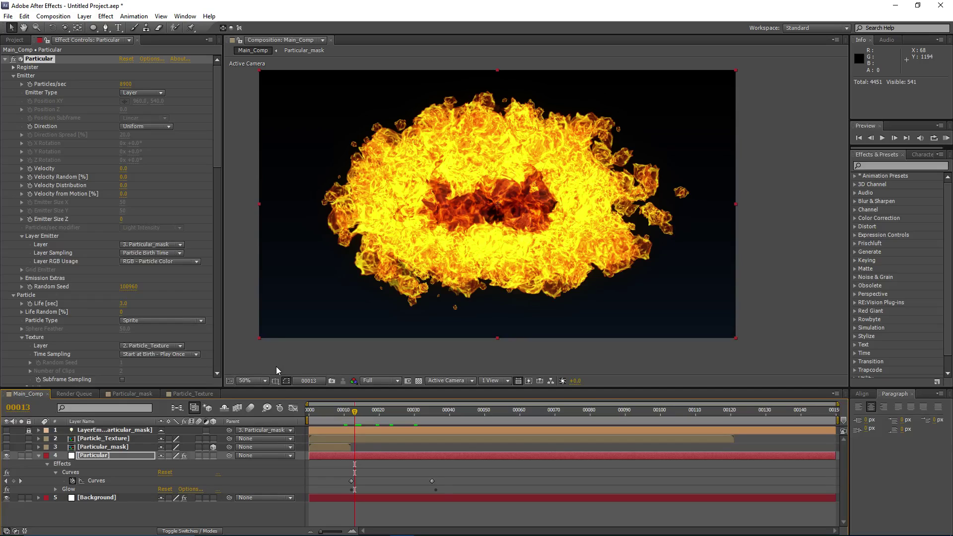
Step: Create a soloed white solid in Main_Comp and apply Trapcode Particular to it
click(357, 511)
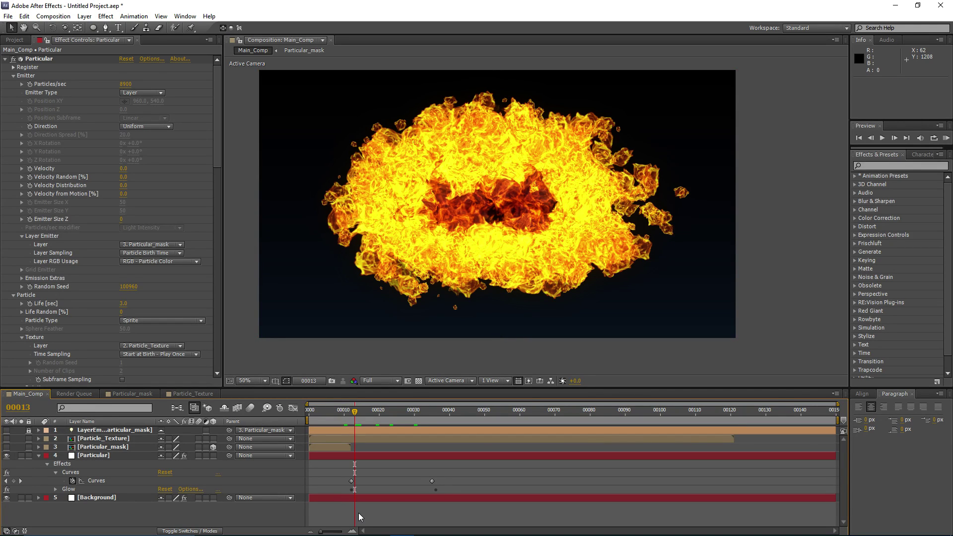
key(ctrl+y)
key(Return)
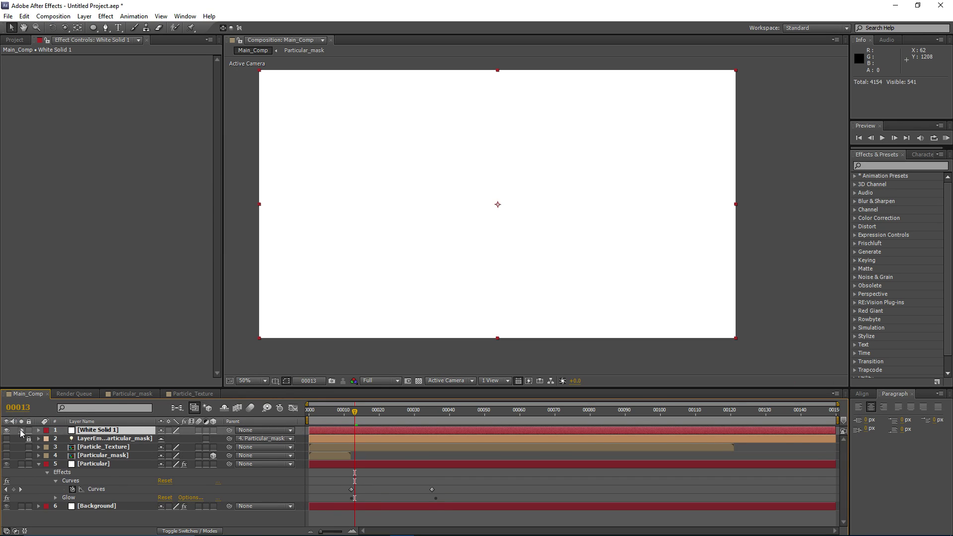
click(106, 15)
mouse_move(218, 305)
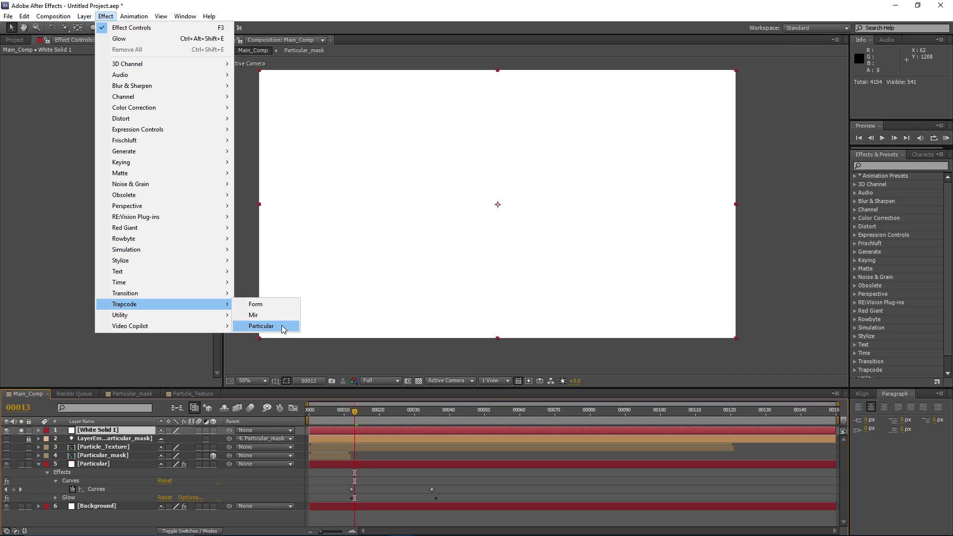
click(281, 324)
Step: Keyframe the new emitter's Particles/sec at 30000 on frame 0 and drop it to 0 for the following frames
drag(335, 420, 239, 410)
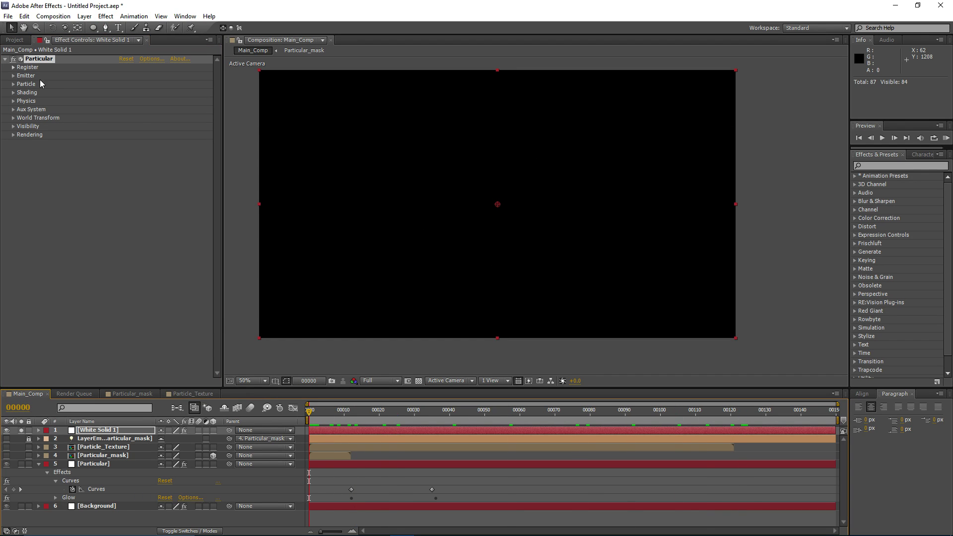
click(14, 76)
text(8570)
key(Return)
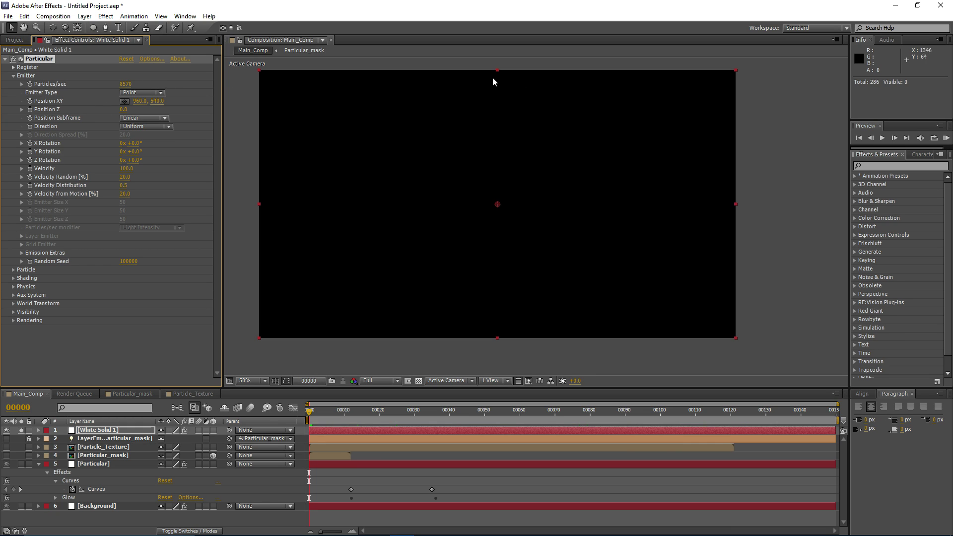
click(130, 84)
text(30000)
key(Return)
drag(309, 413, 614, 412)
click(127, 85)
text(0)
key(Return)
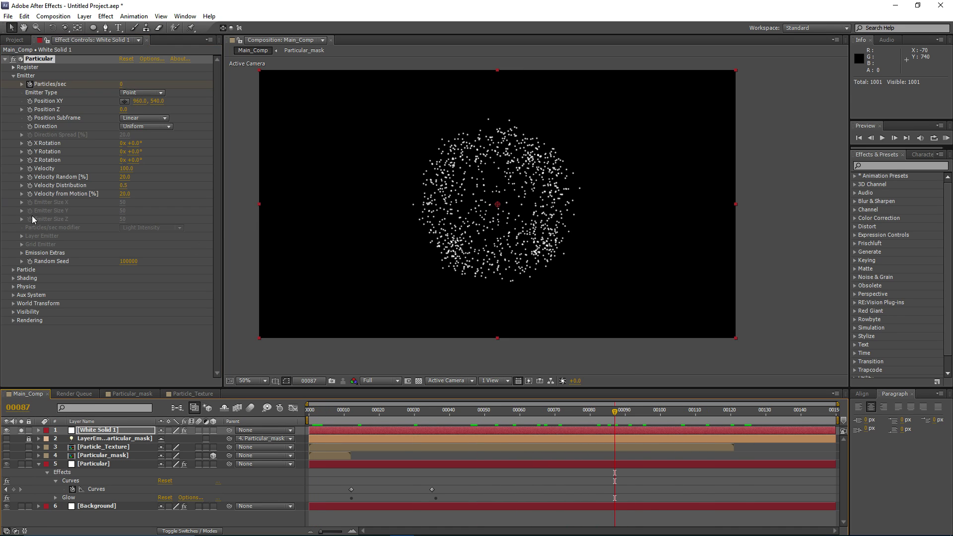
Step: Set the white solid's particle Life to 6 seconds and the emitter Velocity to 710
click(13, 269)
scroll(22, 280, down, 3)
drag(124, 217, 133, 221)
mouse_move(603, 410)
mouse_down()
mouse_move(838, 410)
mouse_move(618, 410)
mouse_up()
drag(504, 420, 530, 419)
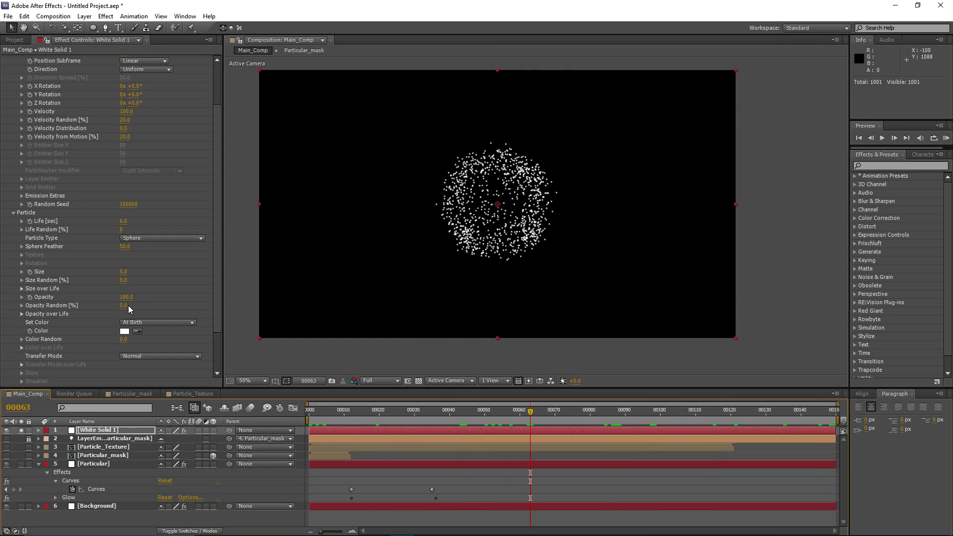
scroll(138, 217, up, 3)
drag(130, 156, 164, 156)
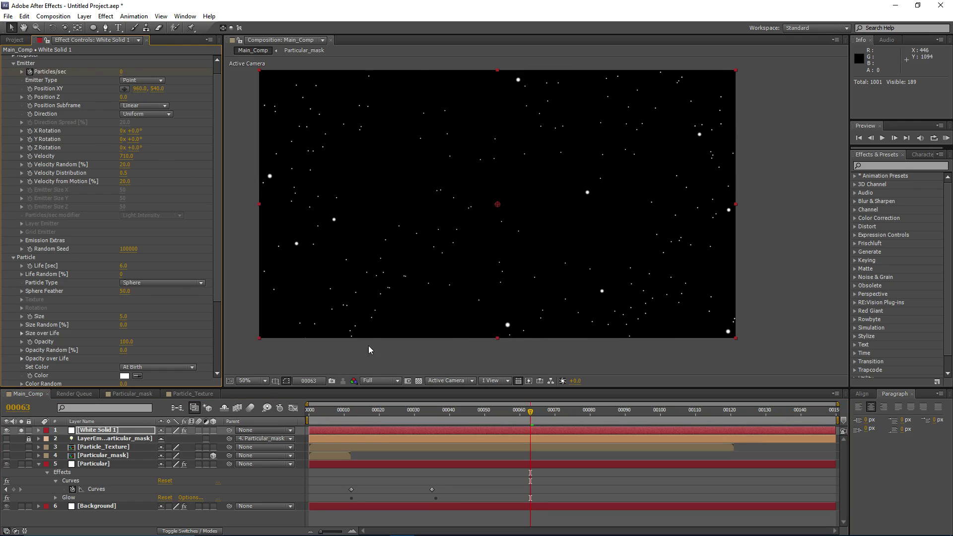
Step: Set the particle Size to 2, Size Random to 77% and Opacity Random to 81%
scroll(129, 227, down, 6)
drag(129, 221, 159, 231)
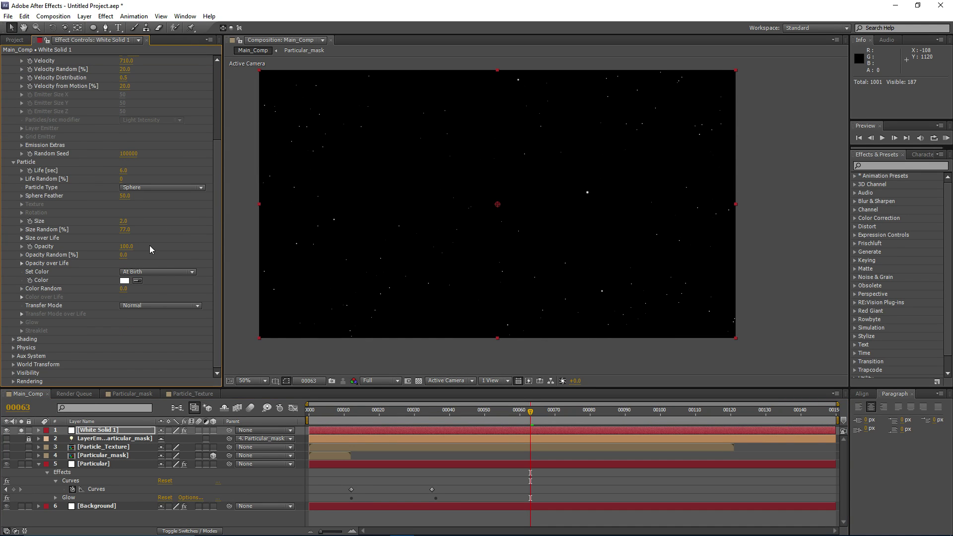
scroll(146, 172, up, 7)
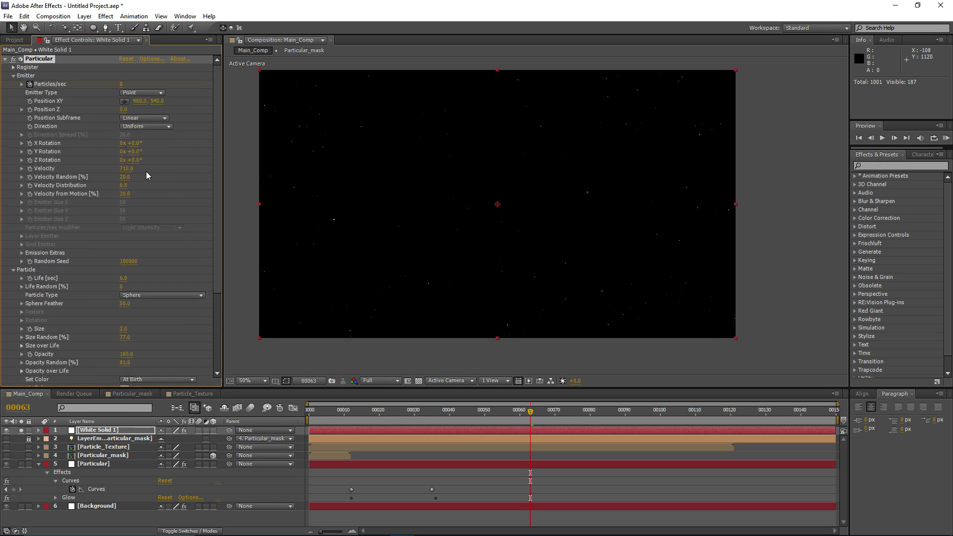
Step: Set the Air Resistance in the white solid's Particular physics to 2
drag(342, 414, 436, 428)
scroll(45, 273, down, 7)
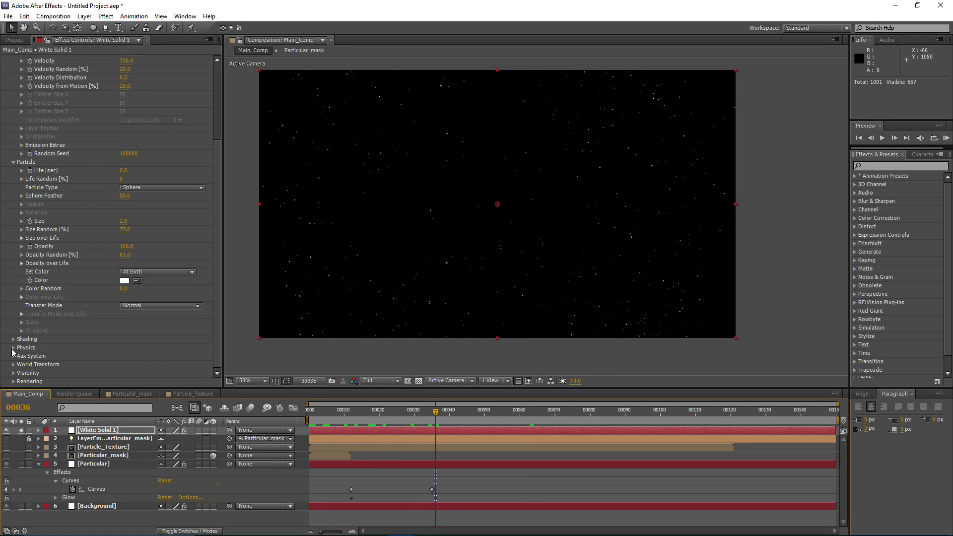
click(13, 348)
click(22, 372)
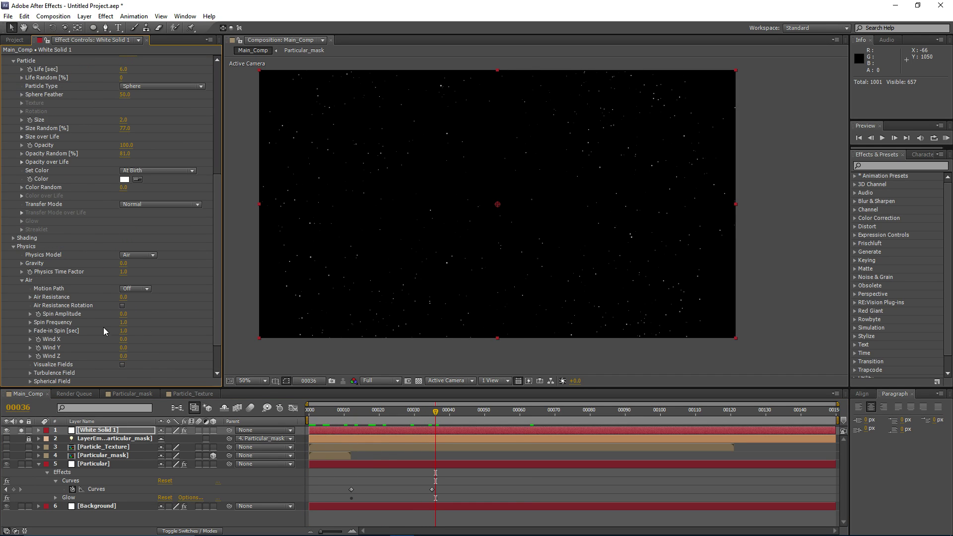
click(123, 298)
text(2)
key(Return)
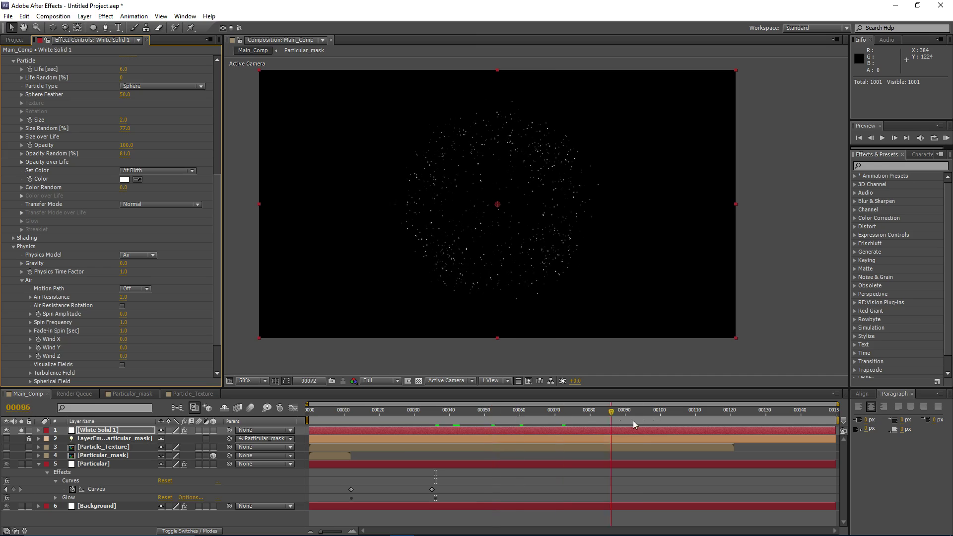
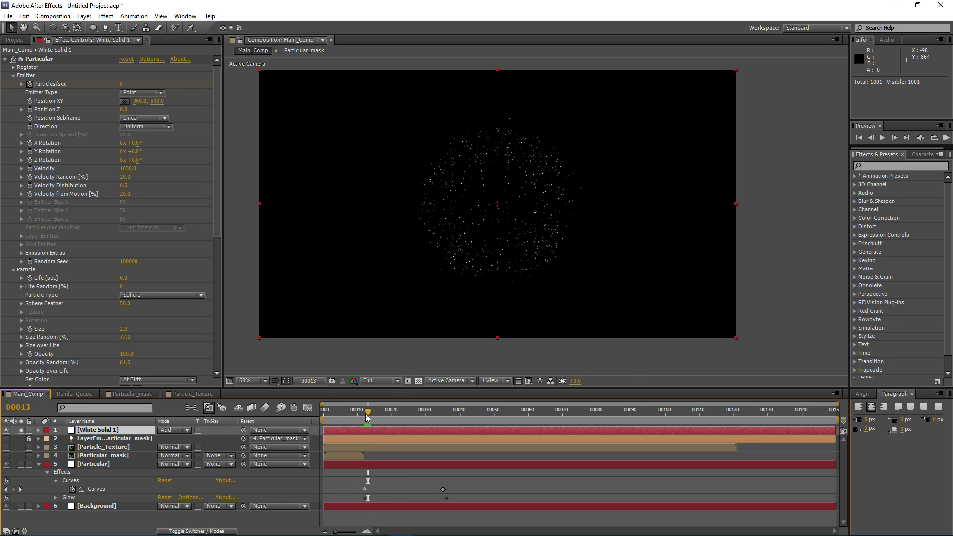
Step: Increase the emitter Velocity beyond 1030 and set the Air Resistance to 3
key(Page_Down)
key(Page_Down)
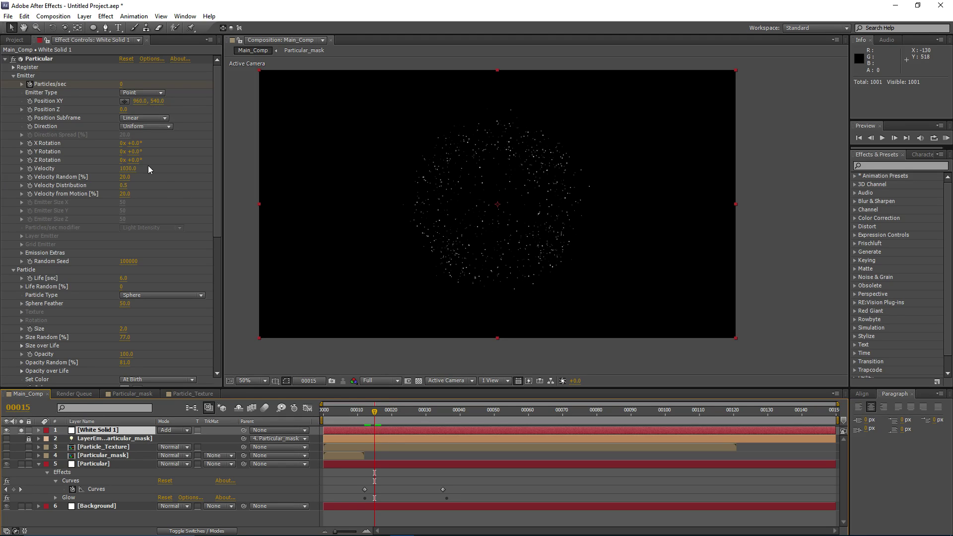
drag(127, 168, 160, 168)
drag(368, 412, 446, 412)
scroll(165, 210, down, 8)
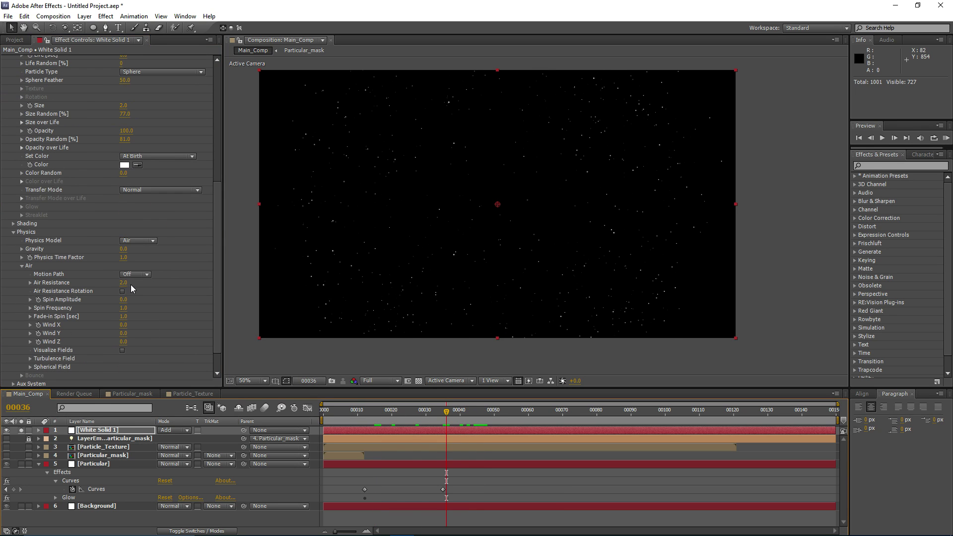
click(125, 283)
text(3)
key(Return)
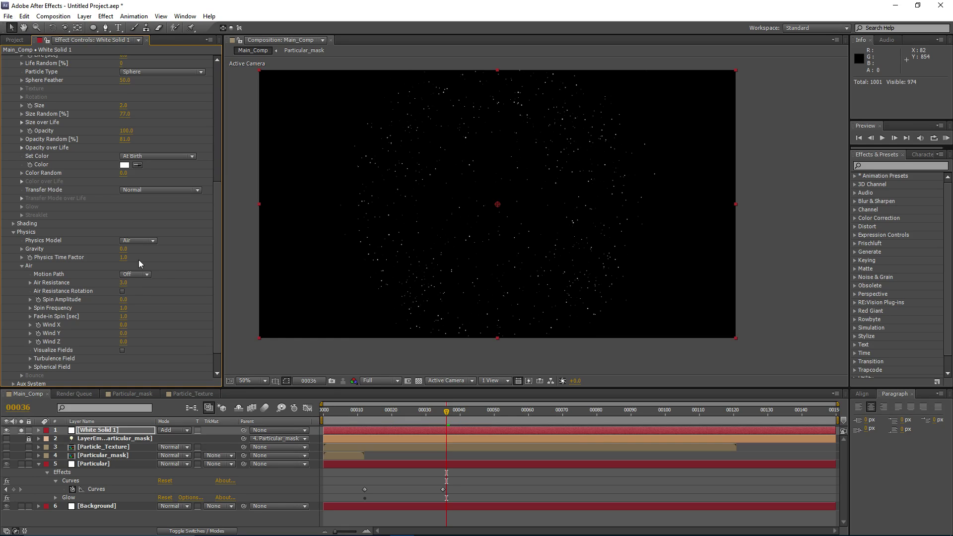
Step: Raise the white solid's emitter Velocity to 1750 with the burst shown at frame 20
mouse_move(403, 422)
mouse_down()
mouse_move(324, 422)
mouse_move(409, 425)
mouse_move(392, 427)
mouse_up()
scroll(136, 233, up, 6)
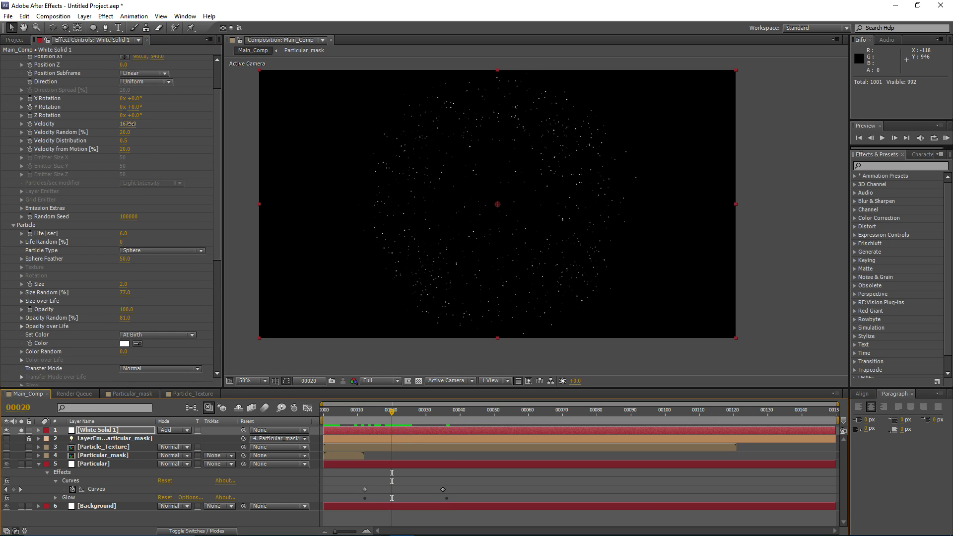
mouse_move(128, 124)
mouse_down()
mouse_move(139, 123)
mouse_move(131, 123)
mouse_up()
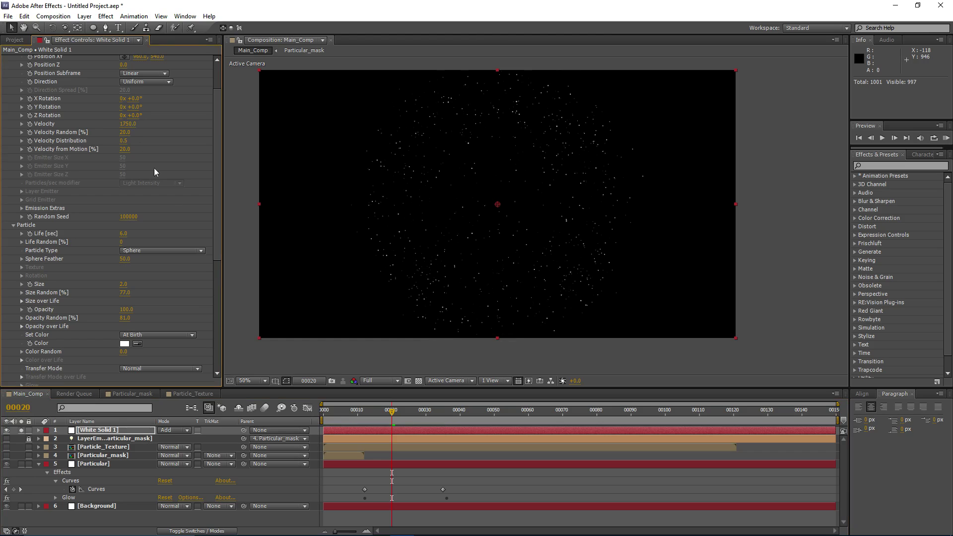
Step: Change the white solid's particle Color to red-orange FF3C00
scroll(156, 252, down, 2)
click(124, 277)
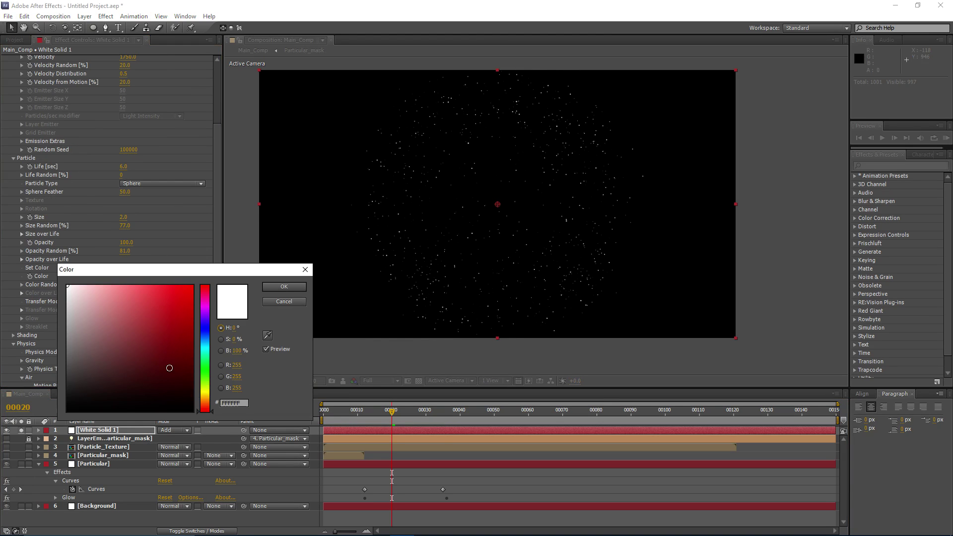
click(205, 406)
drag(188, 290, 217, 269)
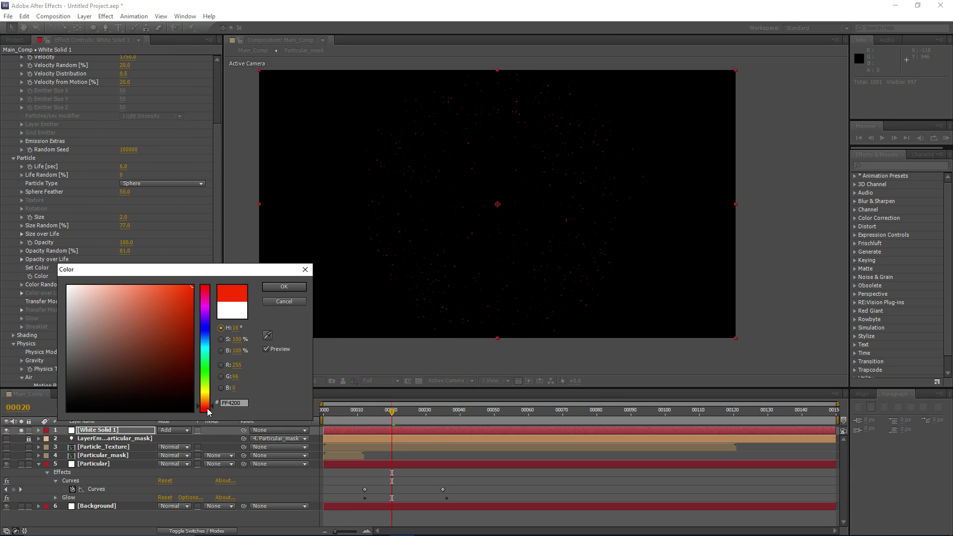
drag(208, 412, 210, 410)
click(268, 290)
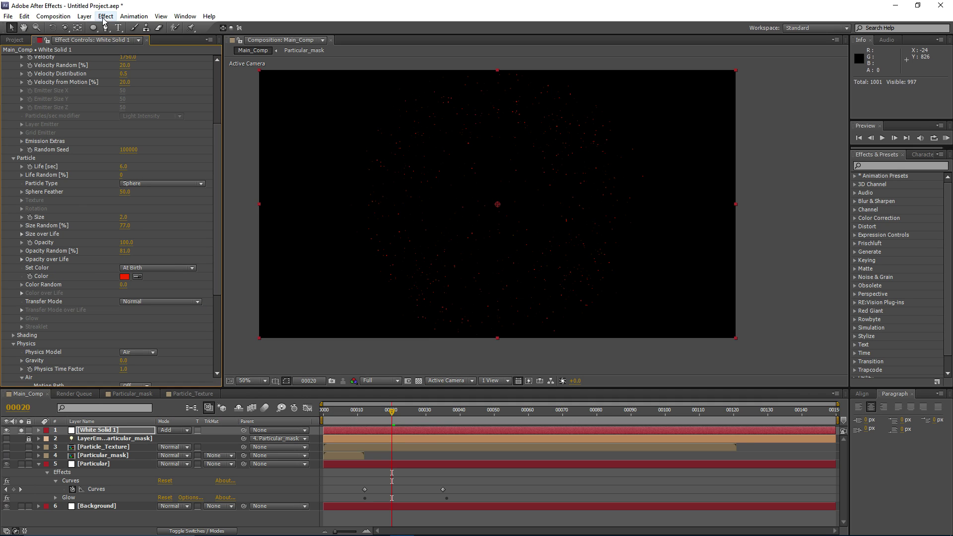
Step: Apply a Glow effect to the white solid, duplicate it and increase the Glow Radius of the duplicate
click(105, 15)
mouse_move(138, 266)
click(276, 415)
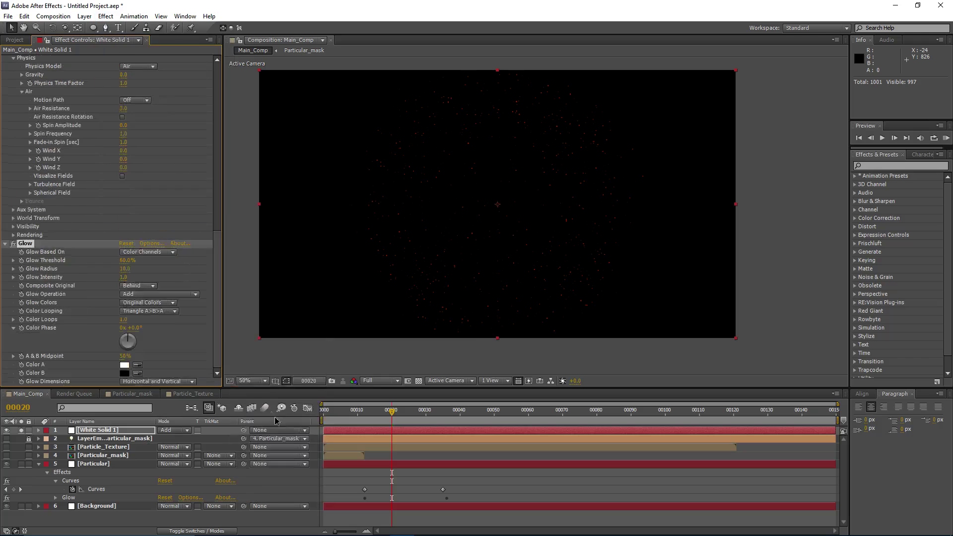
key(ctrl+d)
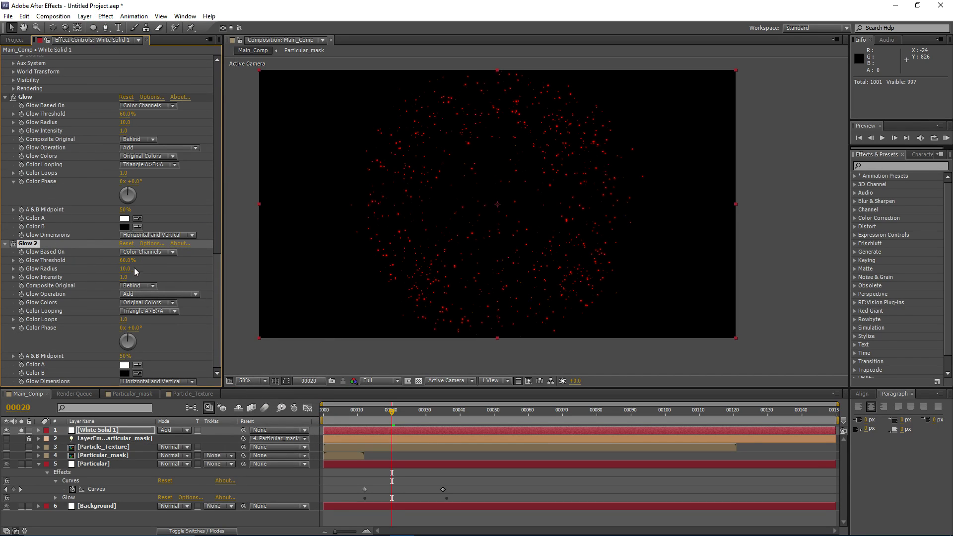
drag(126, 269, 165, 268)
drag(403, 419, 422, 420)
Step: Turn on Motion Blur in the white solid's Particular rendering settings and set its Shutter Angle to 80
scroll(106, 223, up, 5)
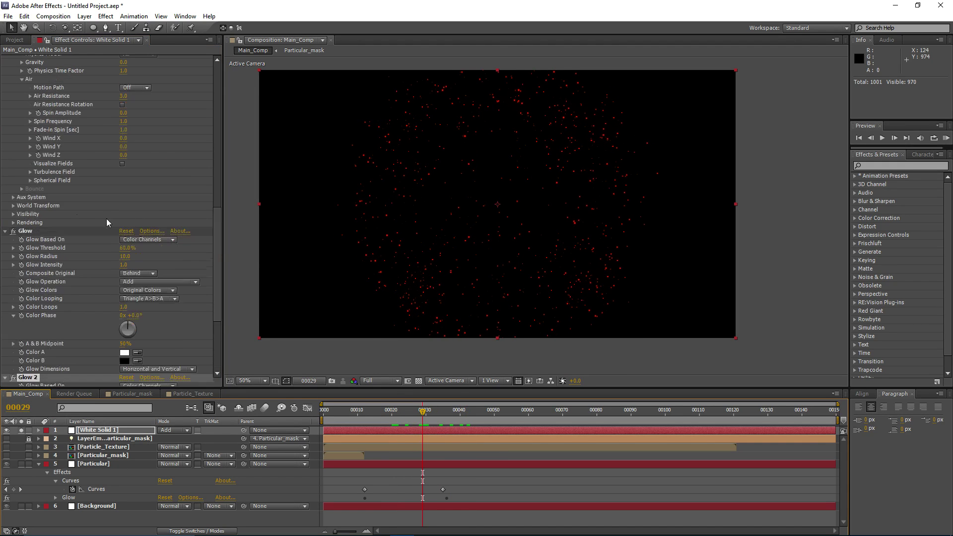
click(13, 222)
click(22, 282)
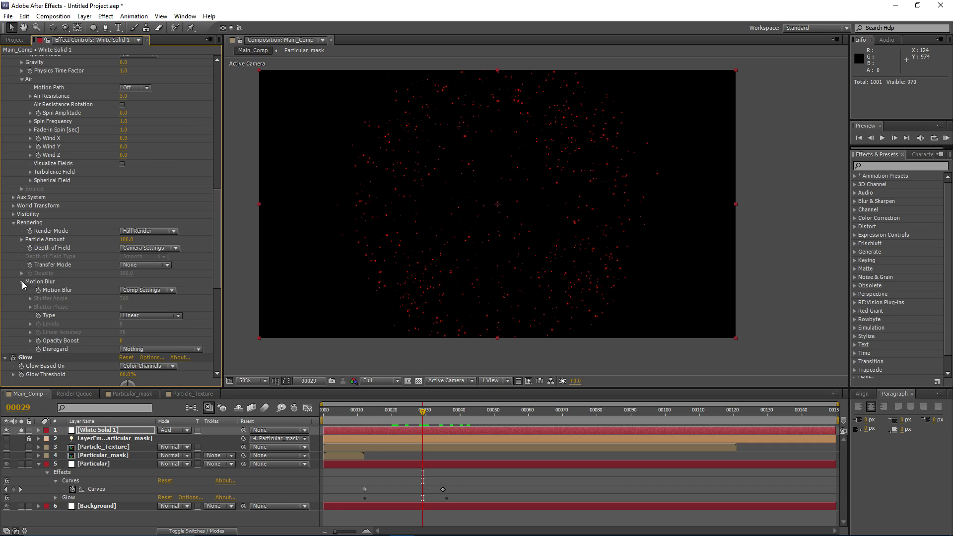
click(144, 291)
click(154, 328)
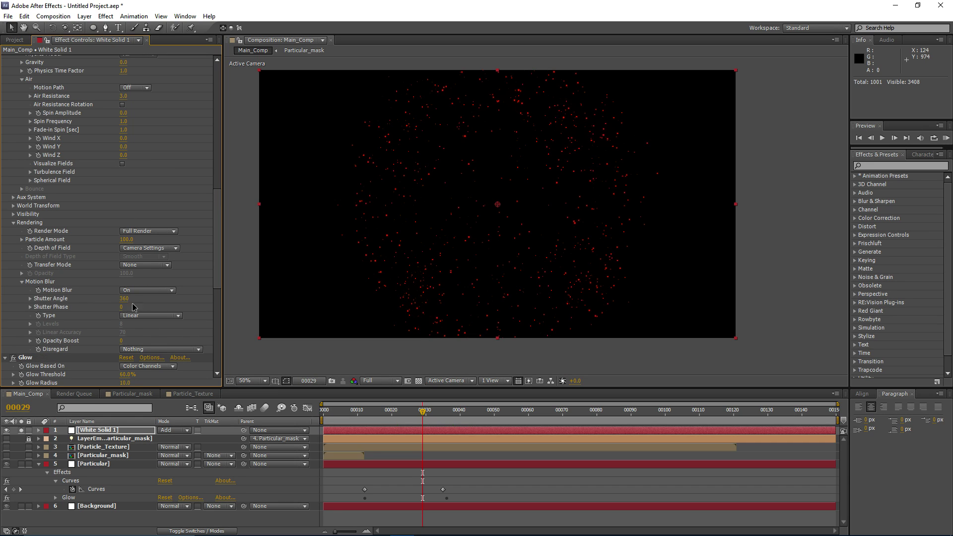
click(127, 299)
text(80)
key(Return)
drag(415, 420, 353, 427)
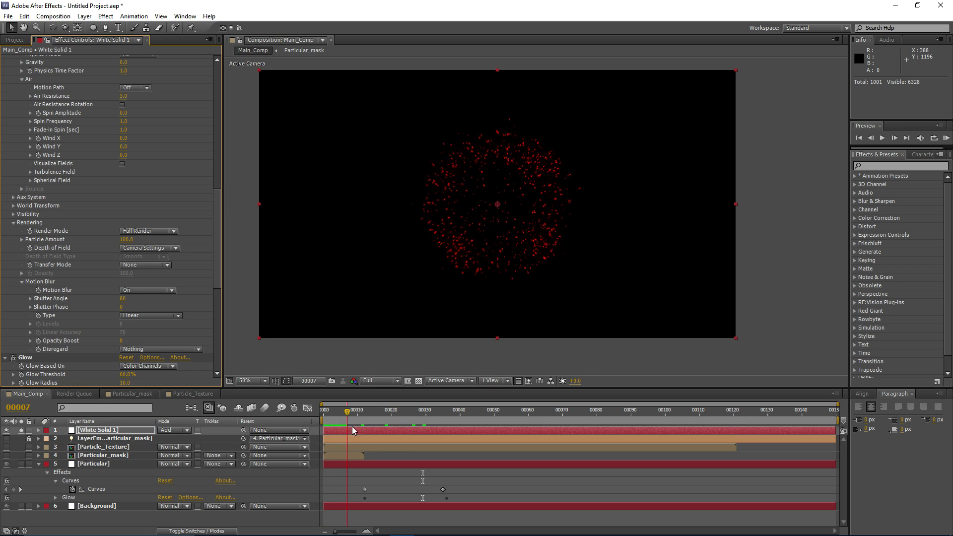
Step: Set the white solid's particle Color to orange FF7200 with the burst shown at frame 4
scroll(99, 280, down, 3)
scroll(128, 263, up, 9)
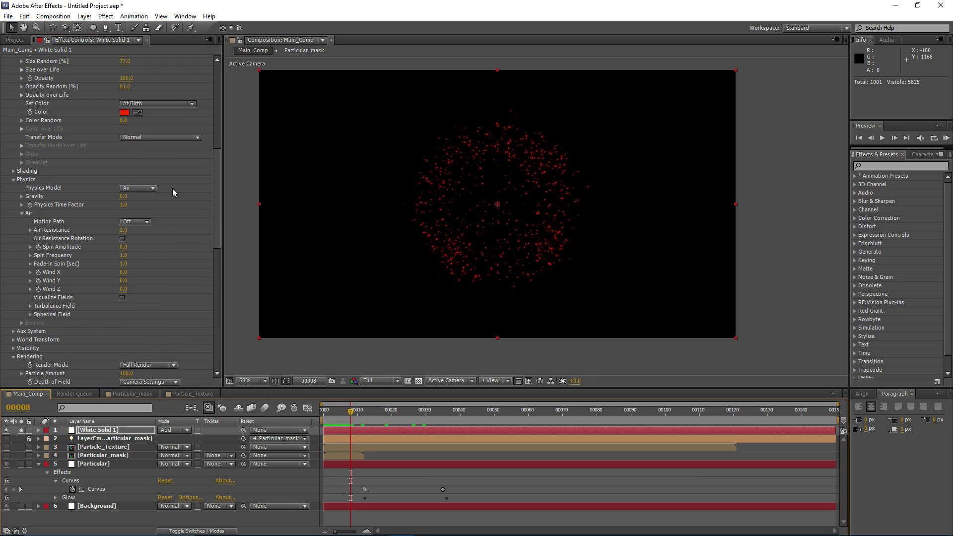
drag(347, 422, 338, 420)
click(141, 164)
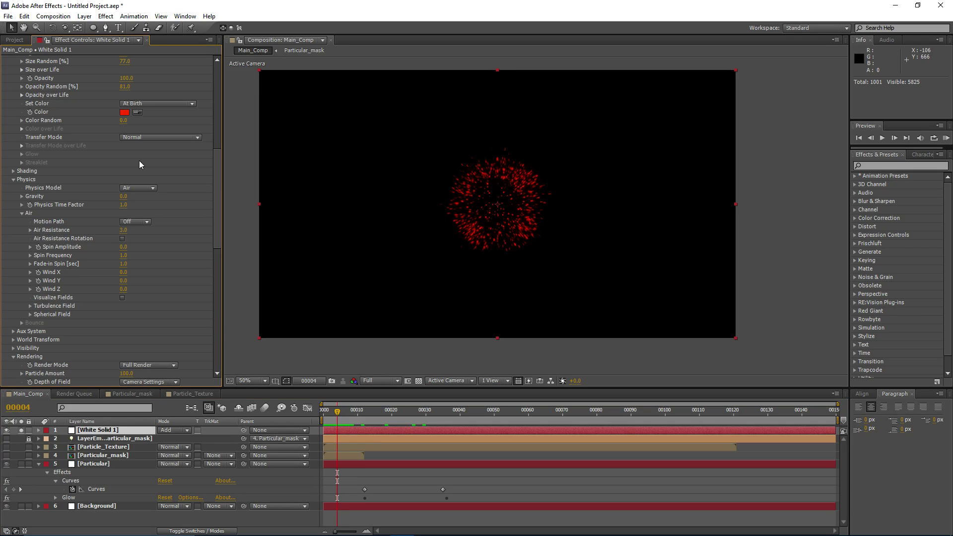
click(124, 112)
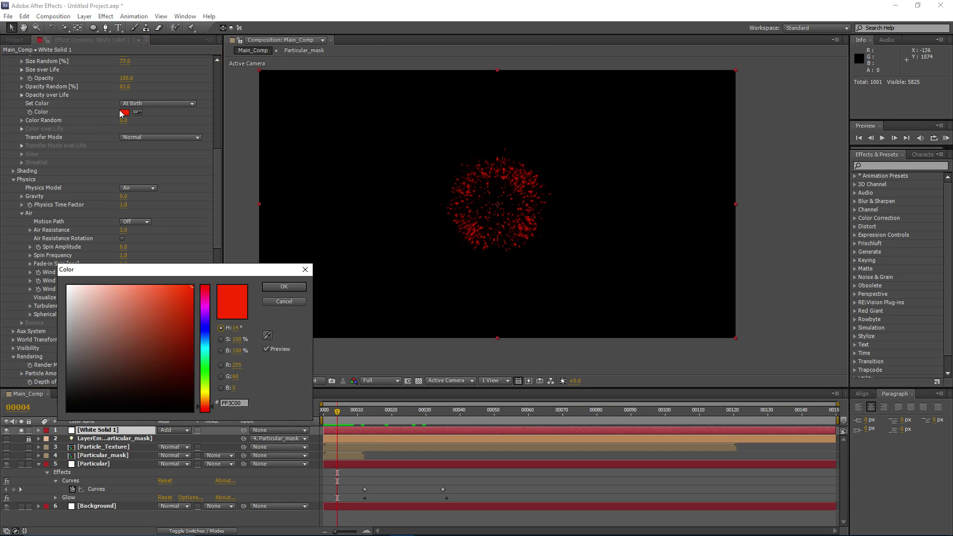
click(209, 404)
drag(209, 404, 206, 405)
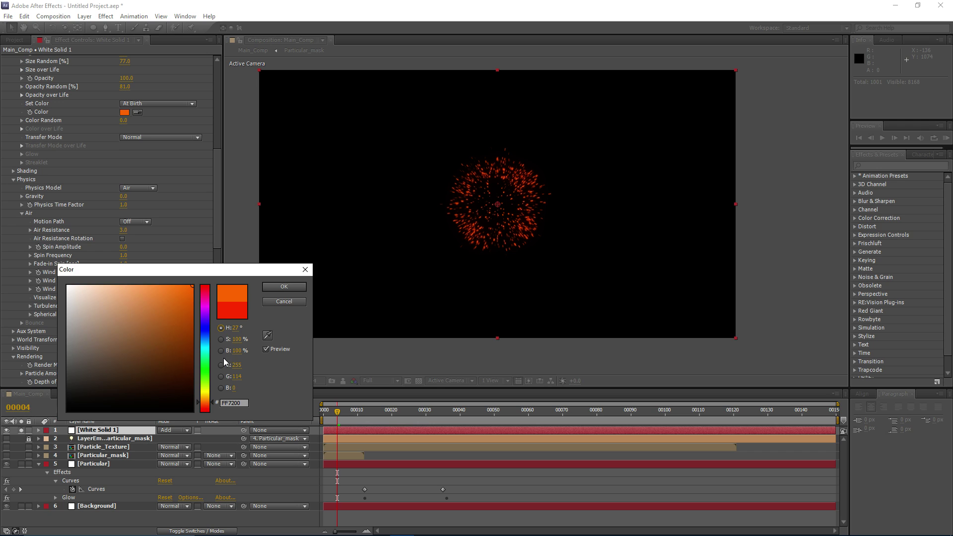
click(283, 287)
Step: Unsolo the white solid and preview the orange burst with the other layers out to frame 61
drag(337, 412, 474, 422)
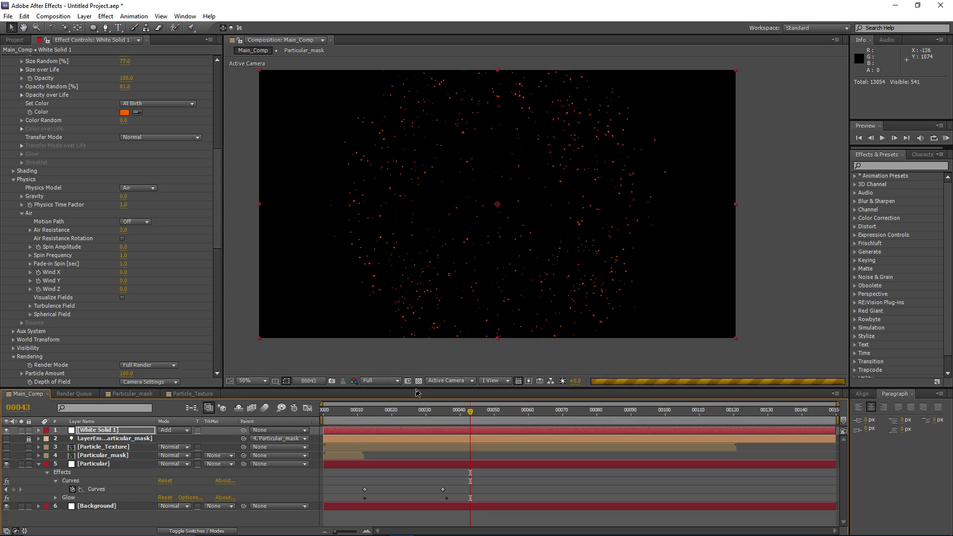
drag(487, 204, 500, 231)
drag(470, 416, 532, 418)
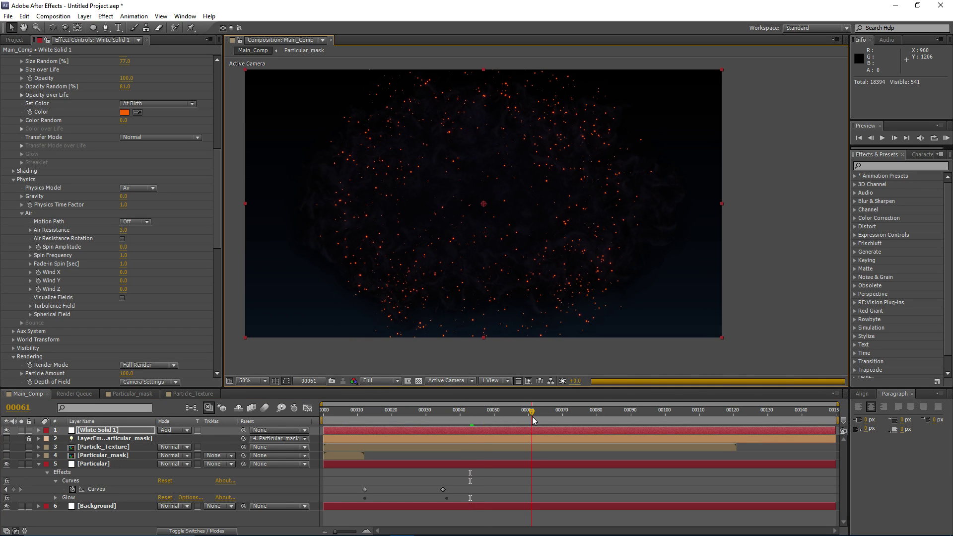
Step: Reduce the white solid's particle Size to 1.4 and preview the composite out to frame 73
scroll(135, 189, up, 4)
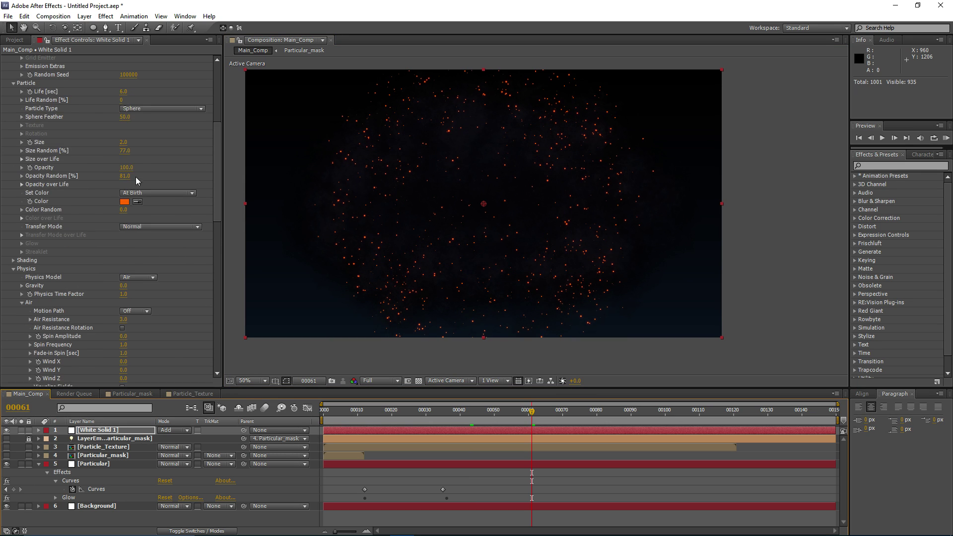
click(124, 142)
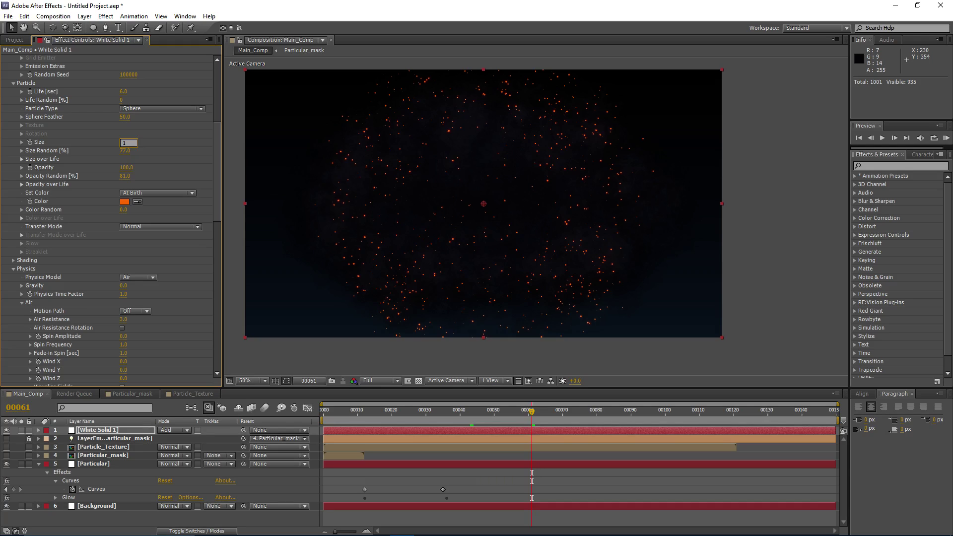
text(1)
key(Return)
click(125, 142)
text(1.4)
key(Return)
drag(354, 420, 573, 419)
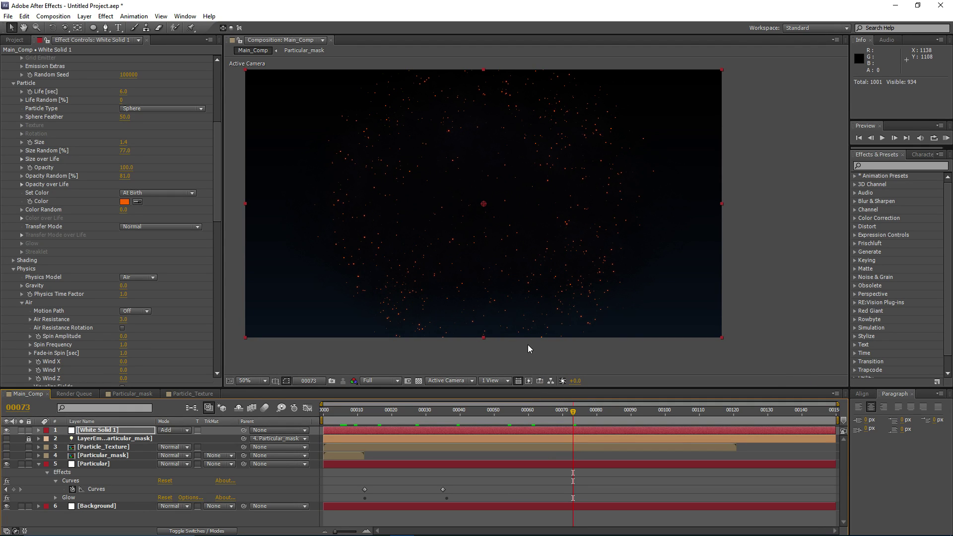
mouse_move(496, 230)
mouse_down()
mouse_move(514, 237)
mouse_move(493, 238)
mouse_move(511, 220)
mouse_up()
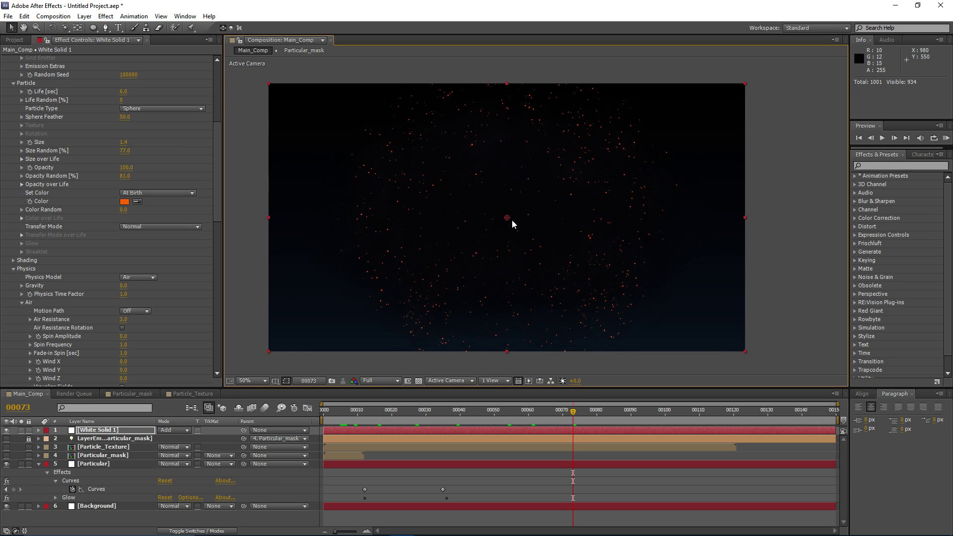